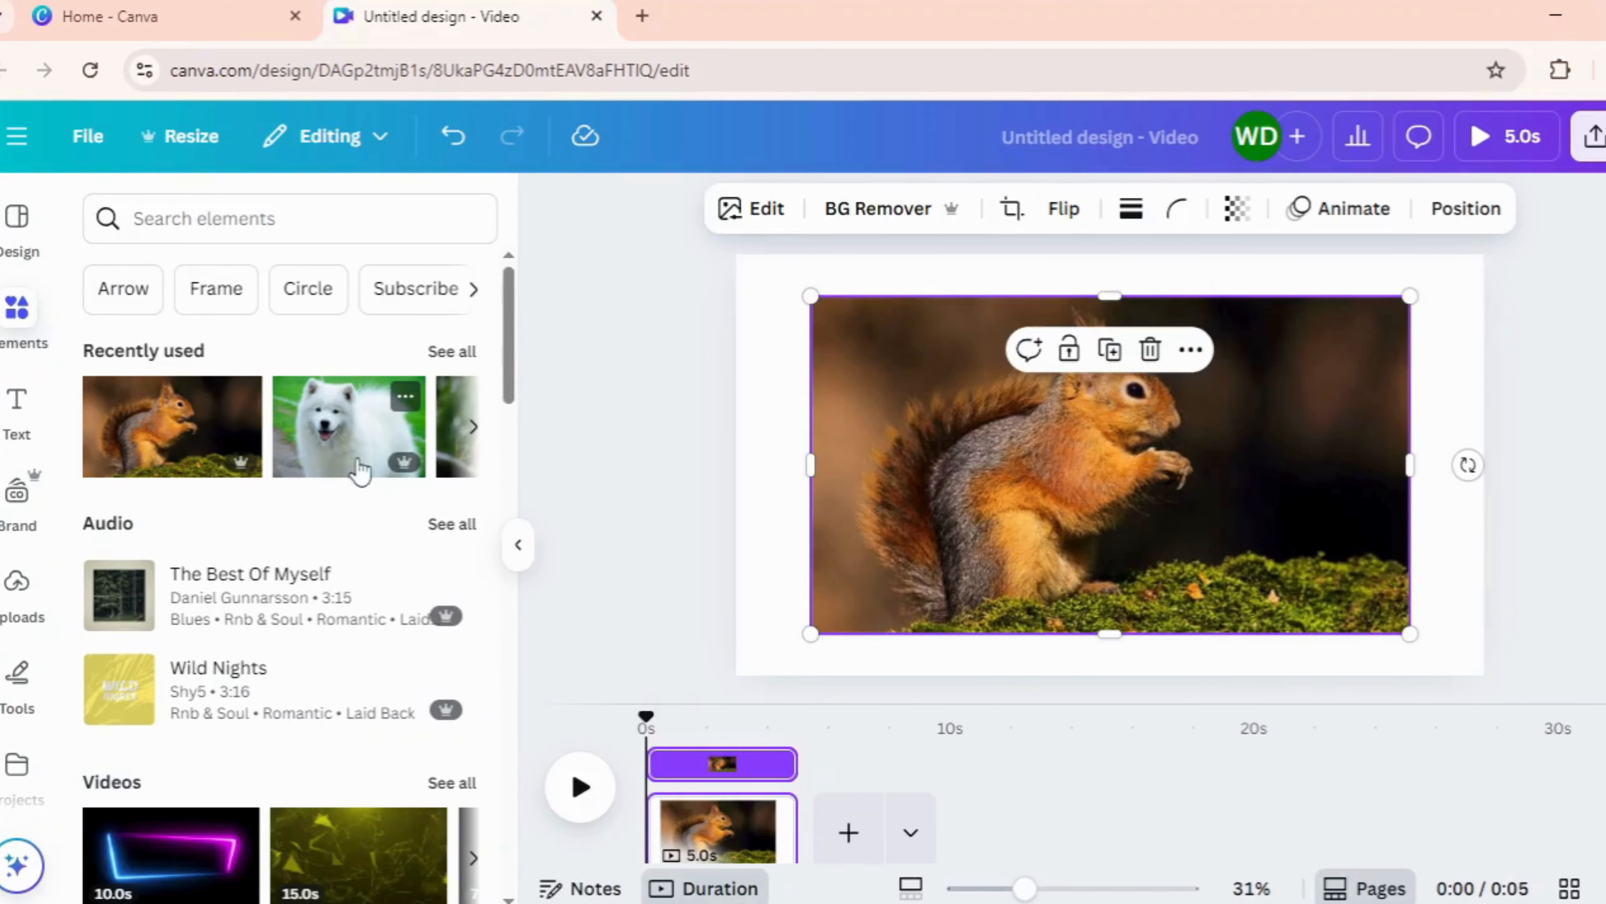
- Add the white dog, red panda and white cat photos from the recently used elements to the page
click(359, 471)
click(471, 437)
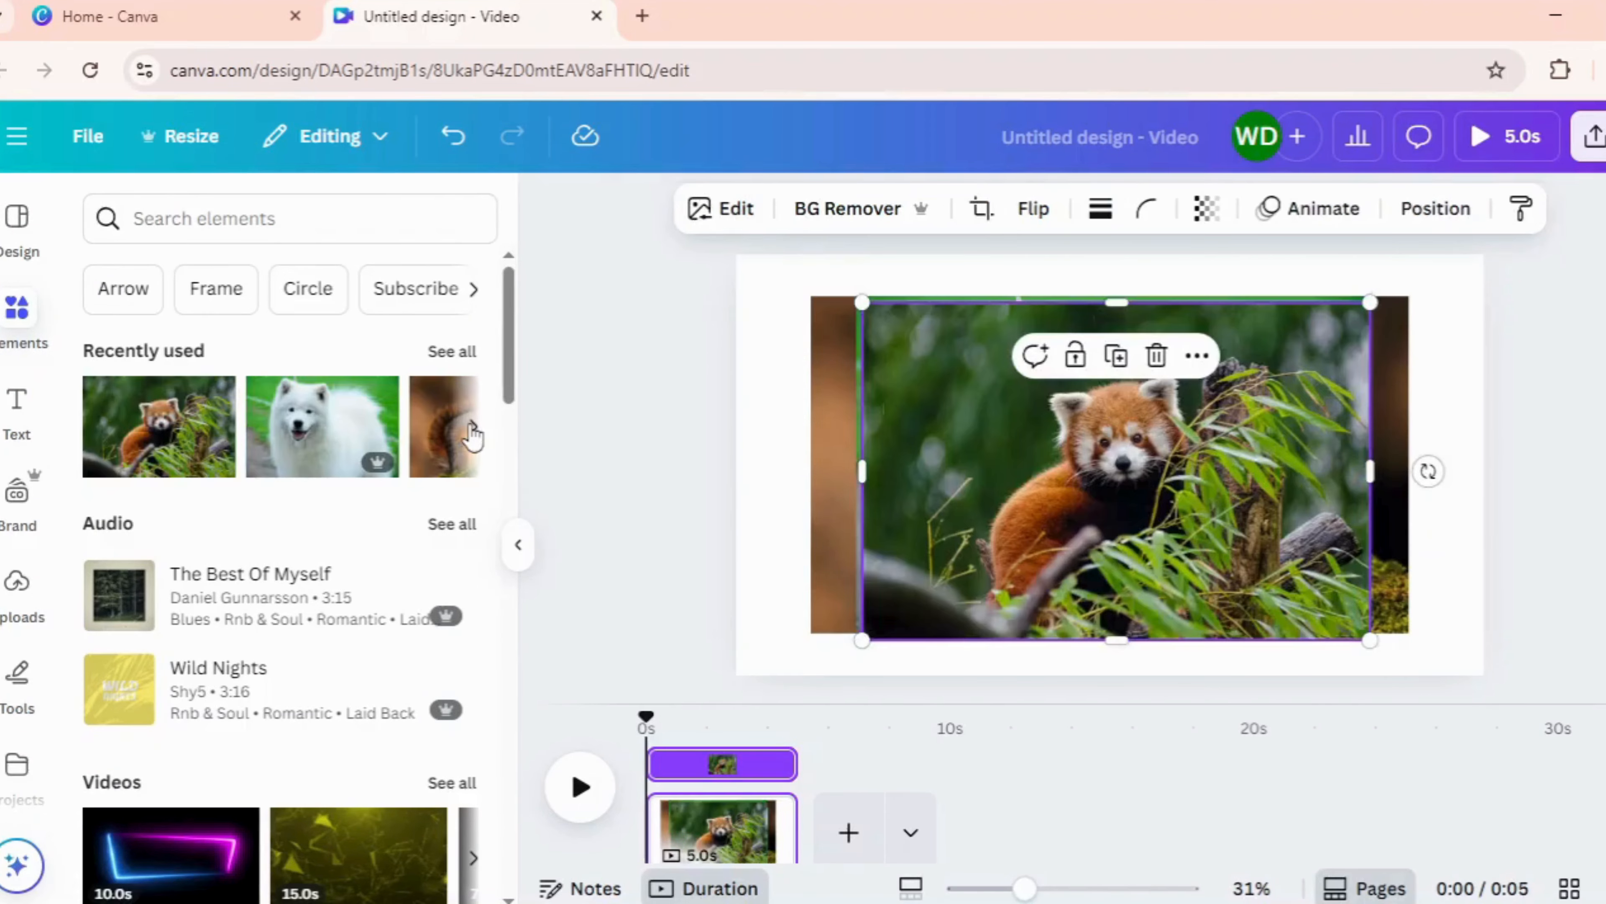
click(472, 428)
click(359, 448)
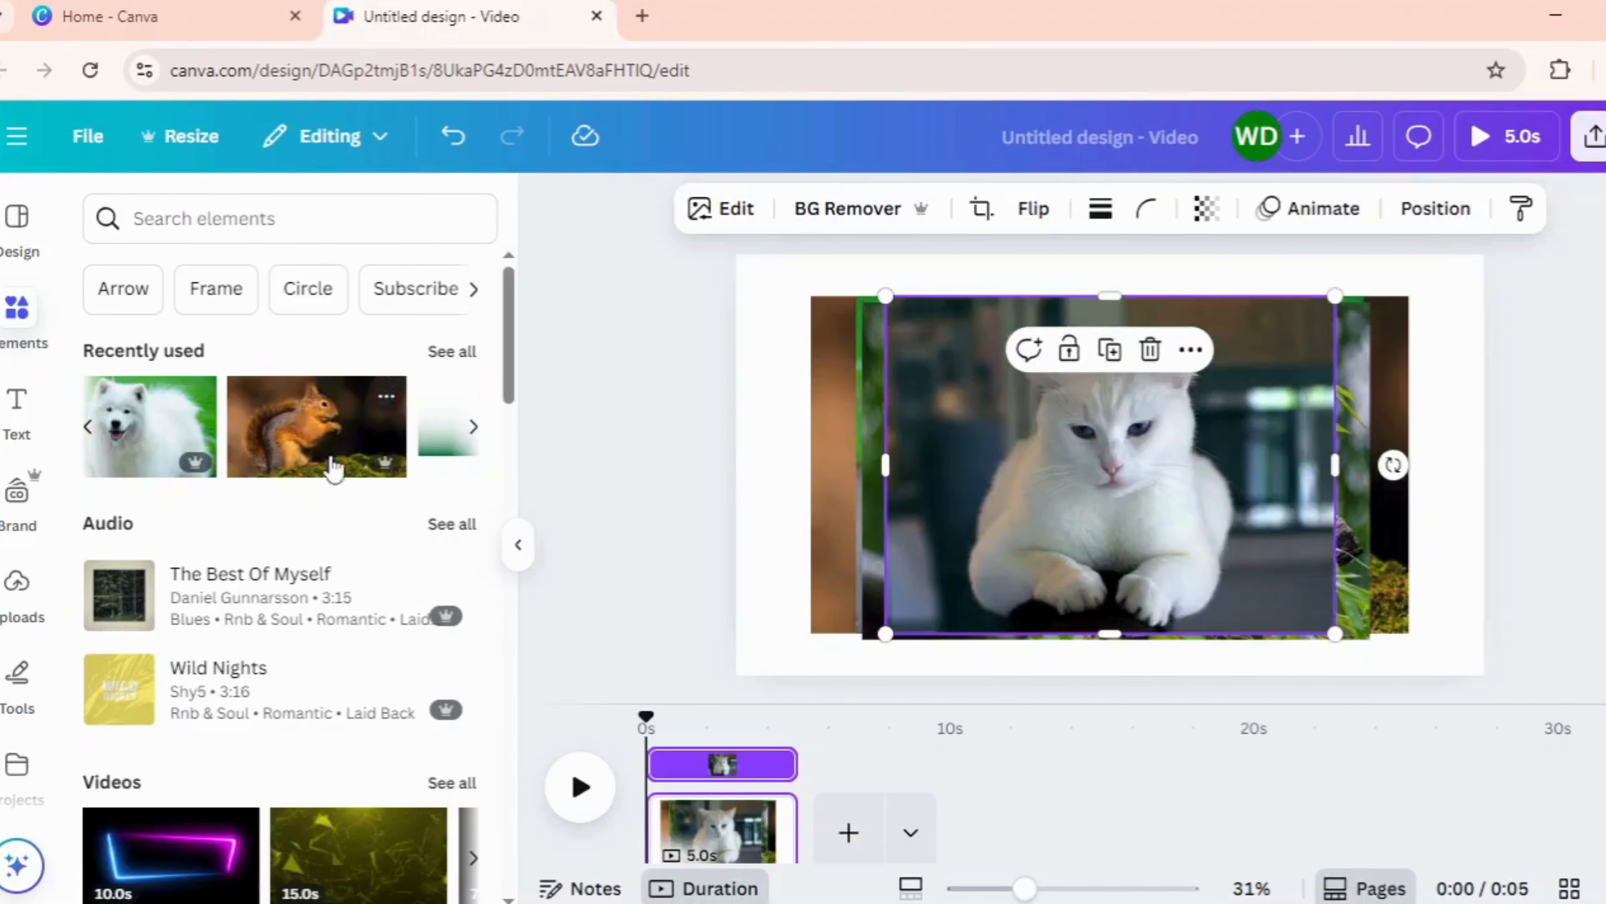
click(519, 545)
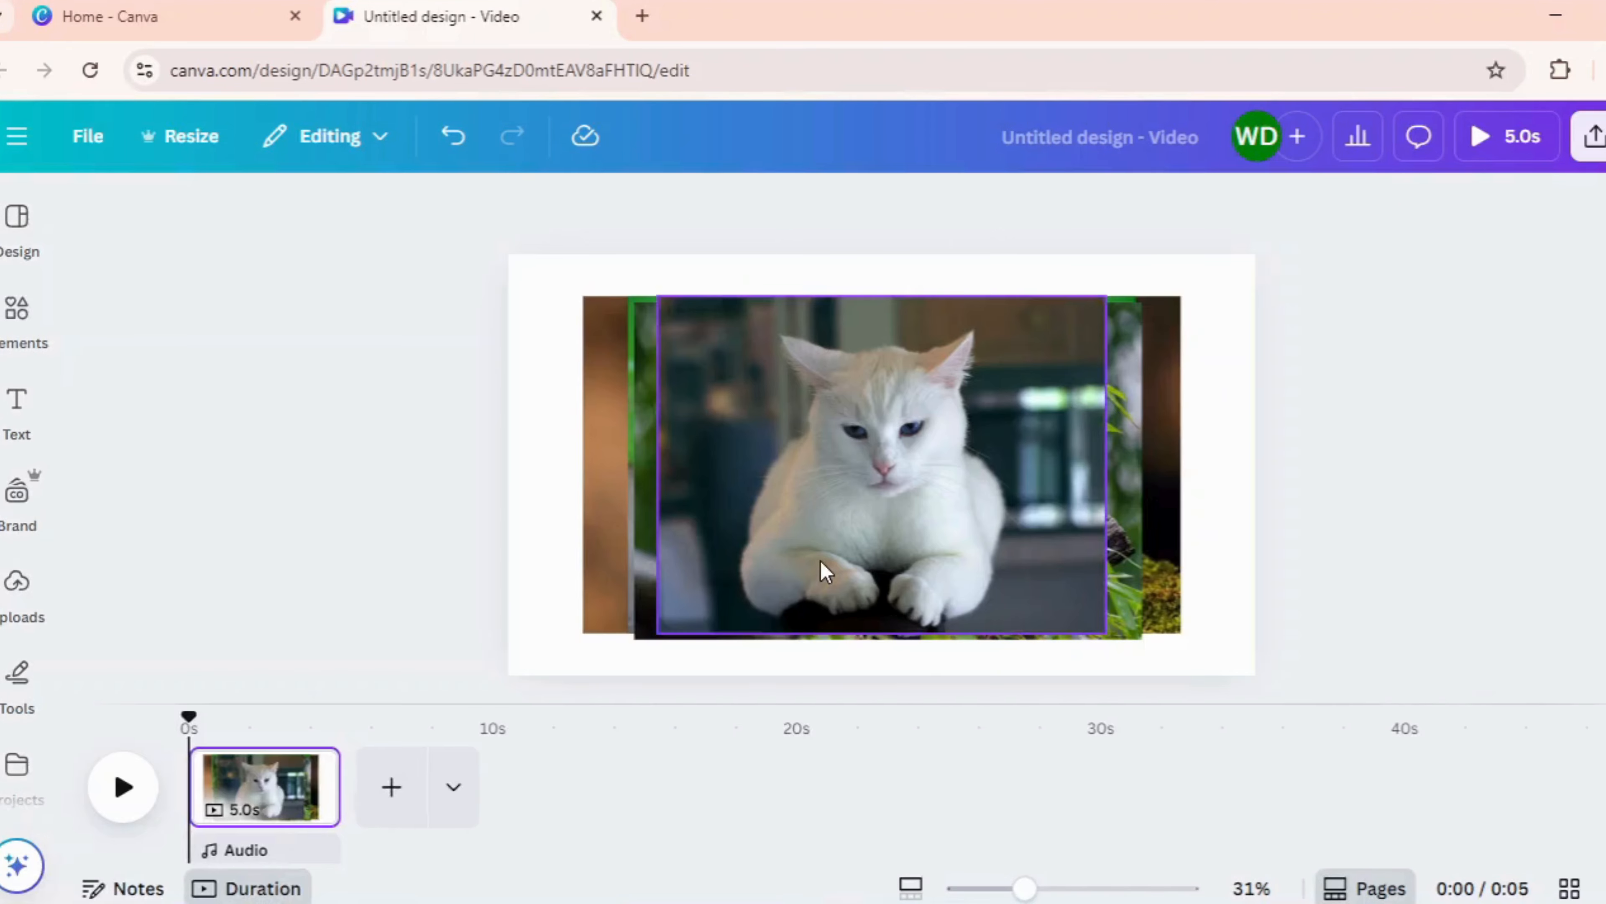
- Shrink the cat and red panda photos to about 324 px high and place them side by side mid-page
drag(1105, 631, 646, 534)
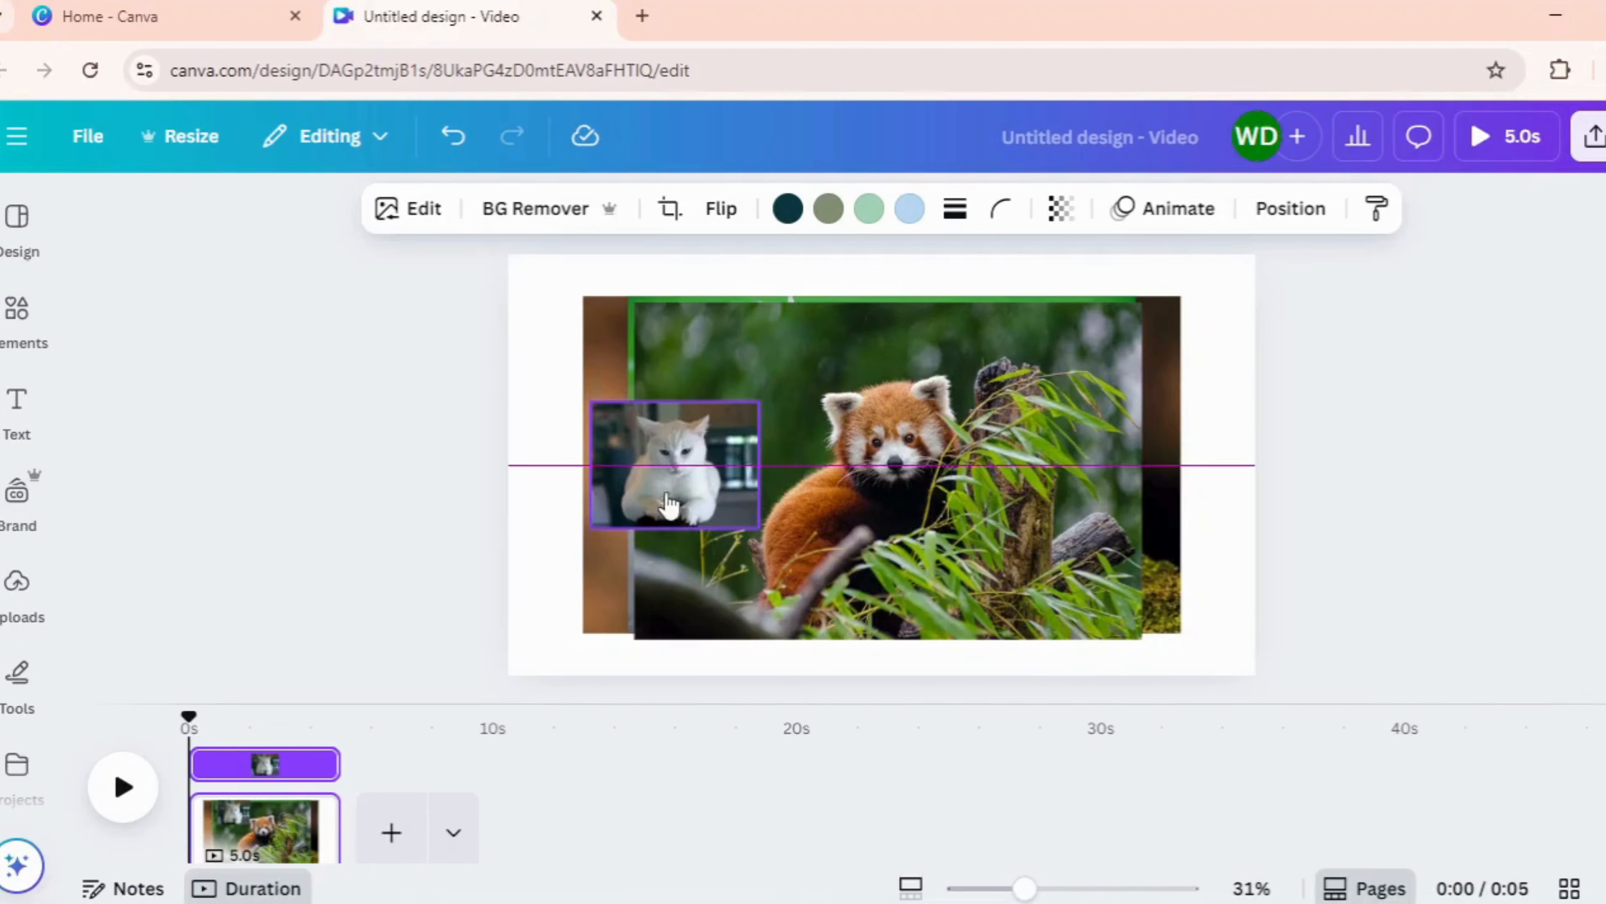
drag(910, 540, 1026, 613)
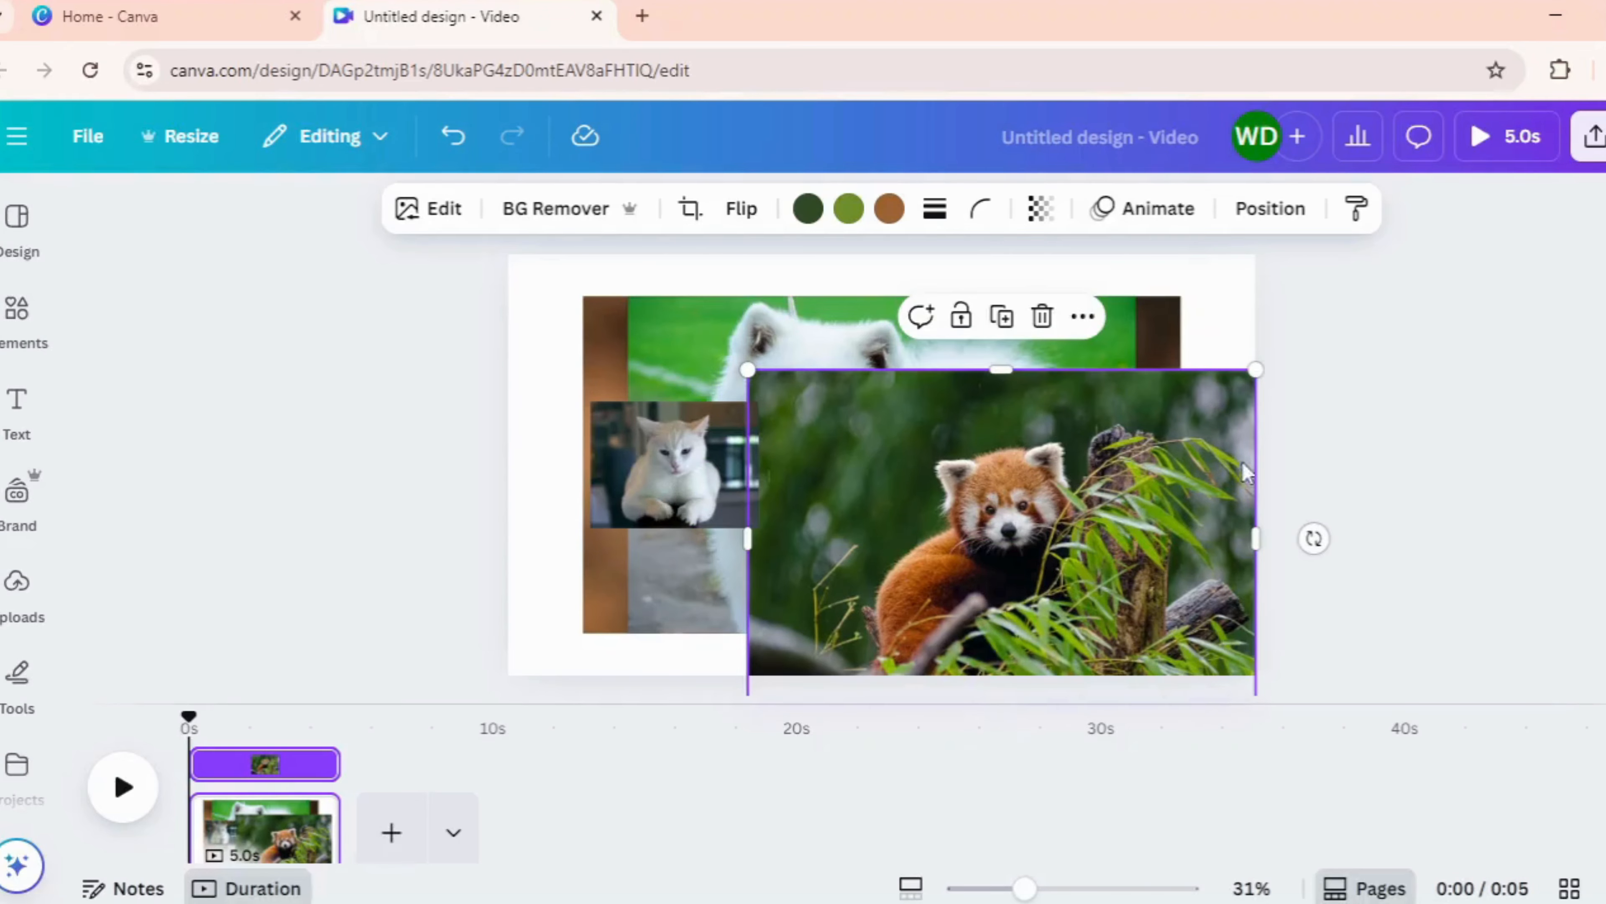
drag(1258, 372, 979, 548)
drag(873, 598, 881, 451)
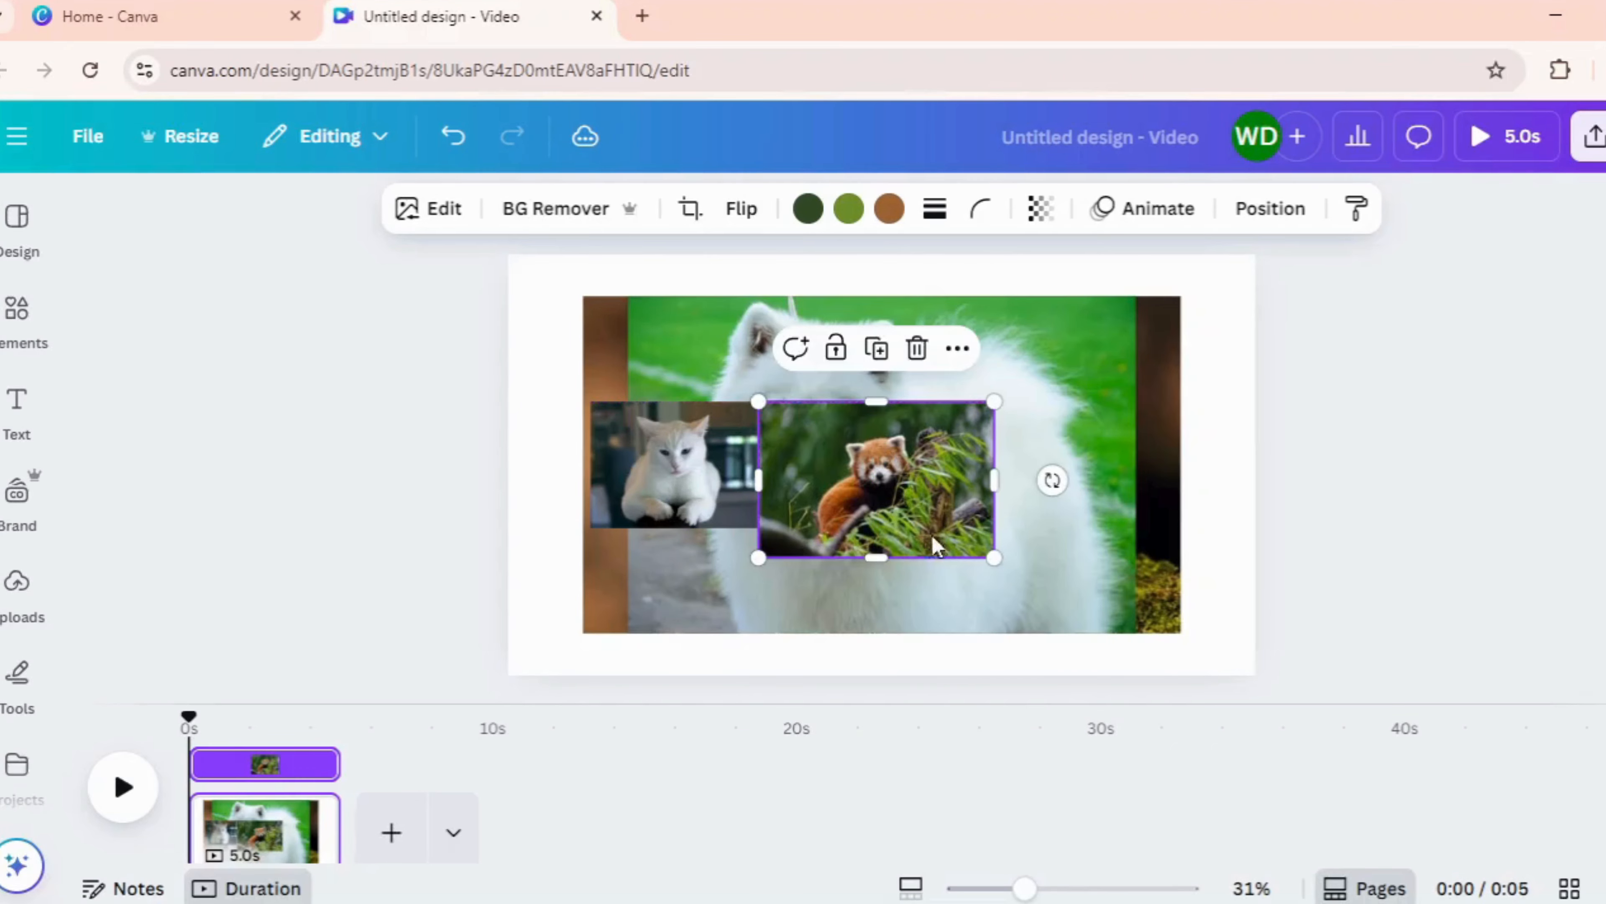
drag(989, 558, 949, 527)
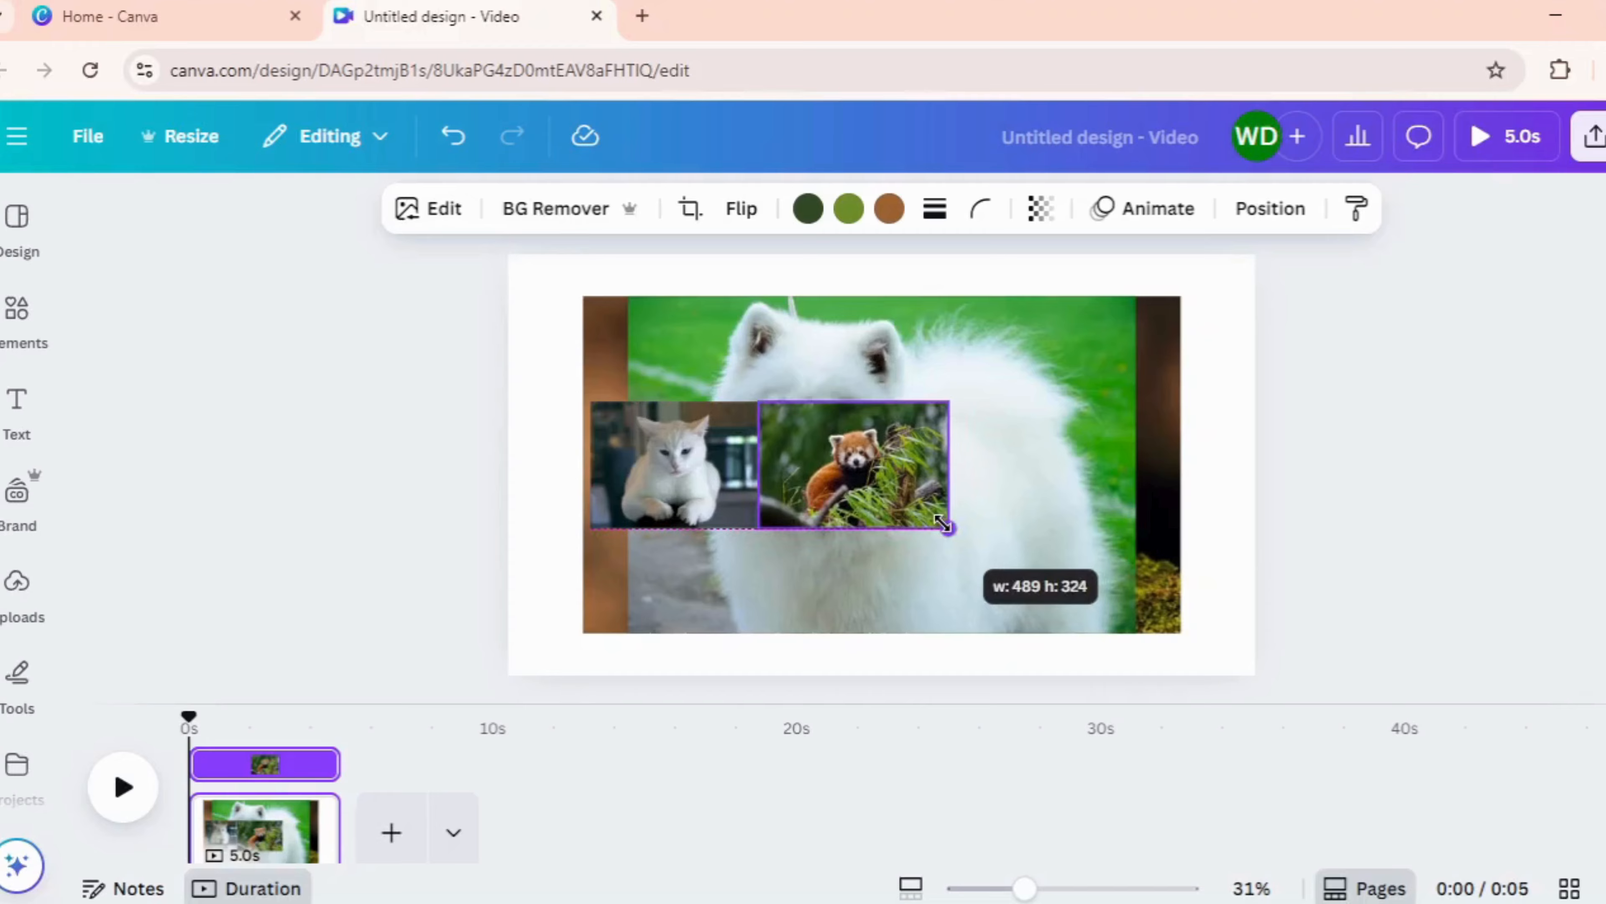
- Shrink the dog and squirrel photos and fit them at matching height beside the red panda, completing a four-photo row
click(1021, 524)
drag(1138, 635, 786, 401)
drag(684, 384, 997, 477)
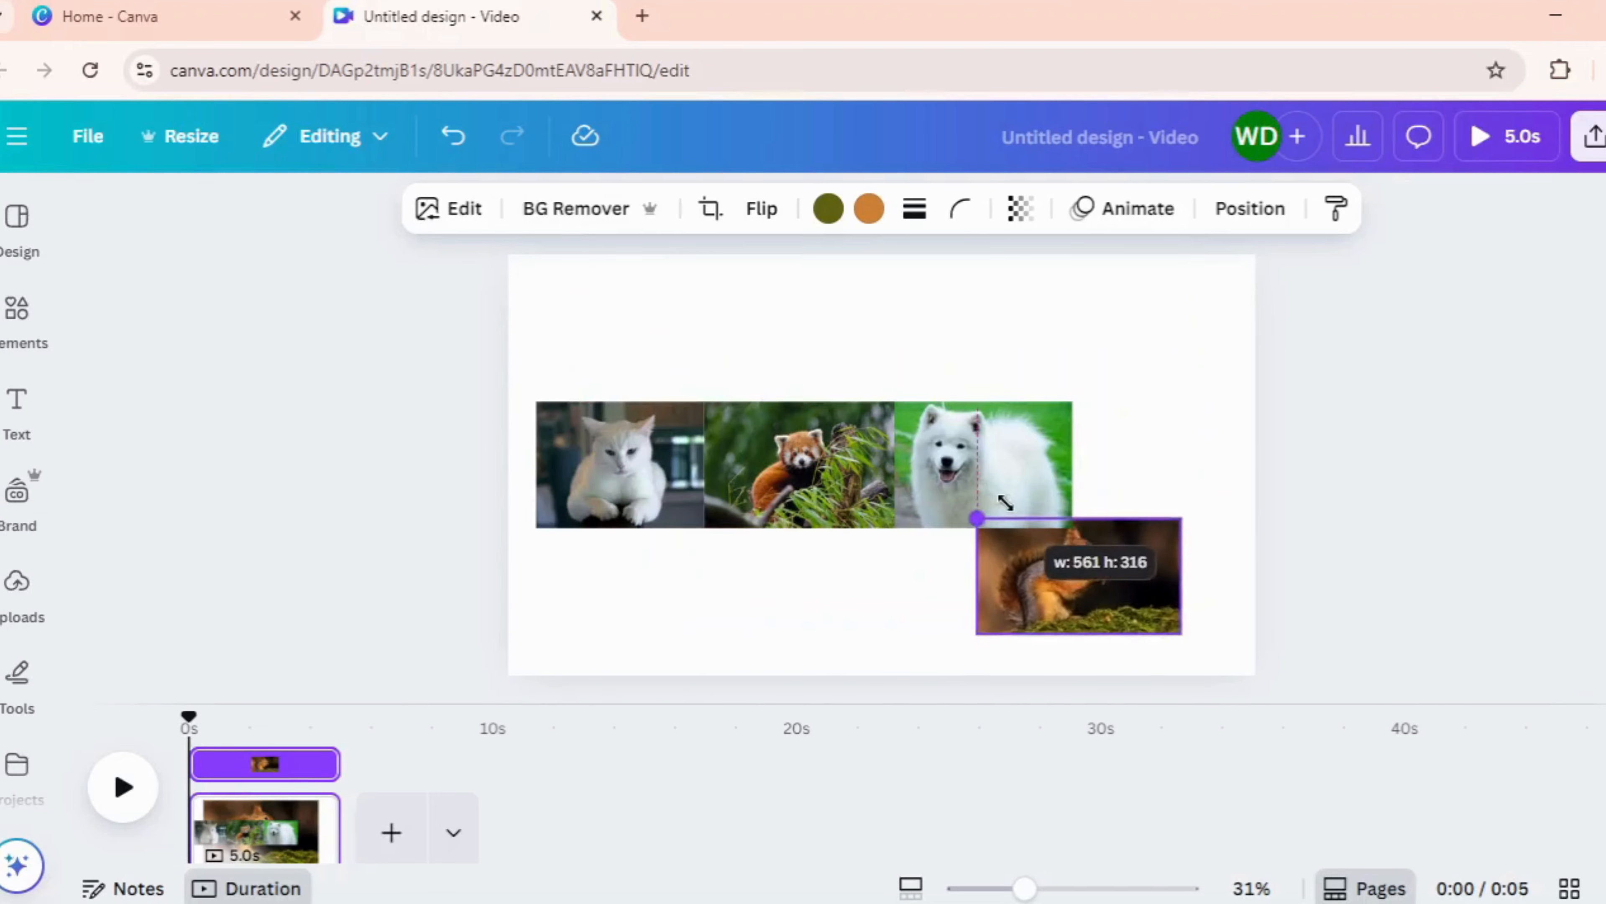
drag(977, 522, 1109, 445)
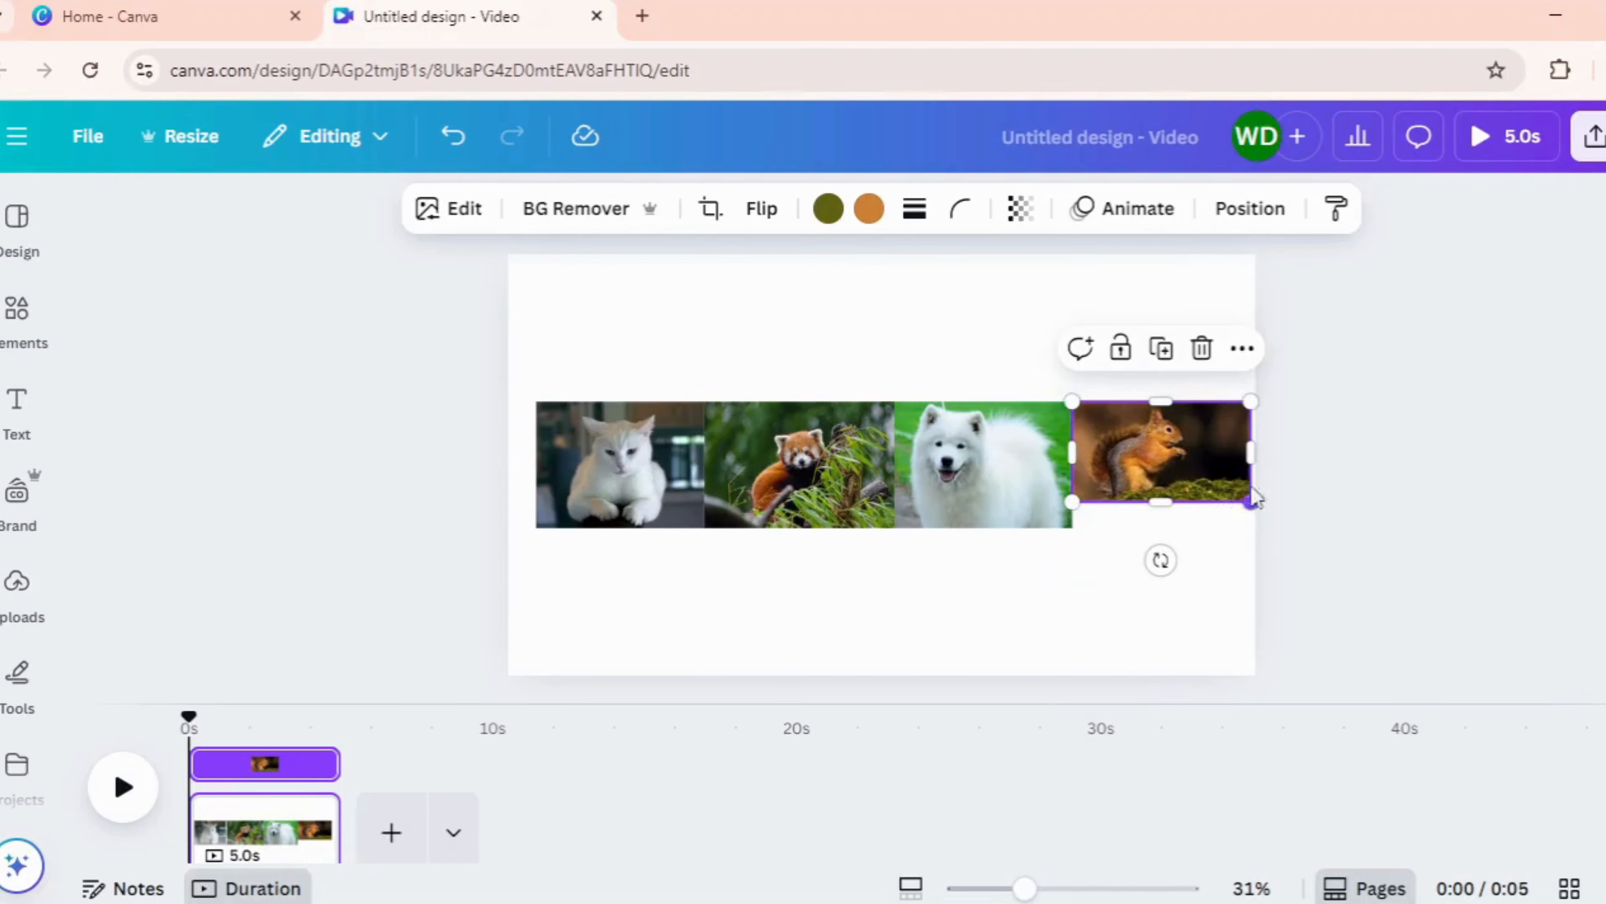
drag(1243, 457, 1229, 548)
- Group the four animal photos
click(1146, 583)
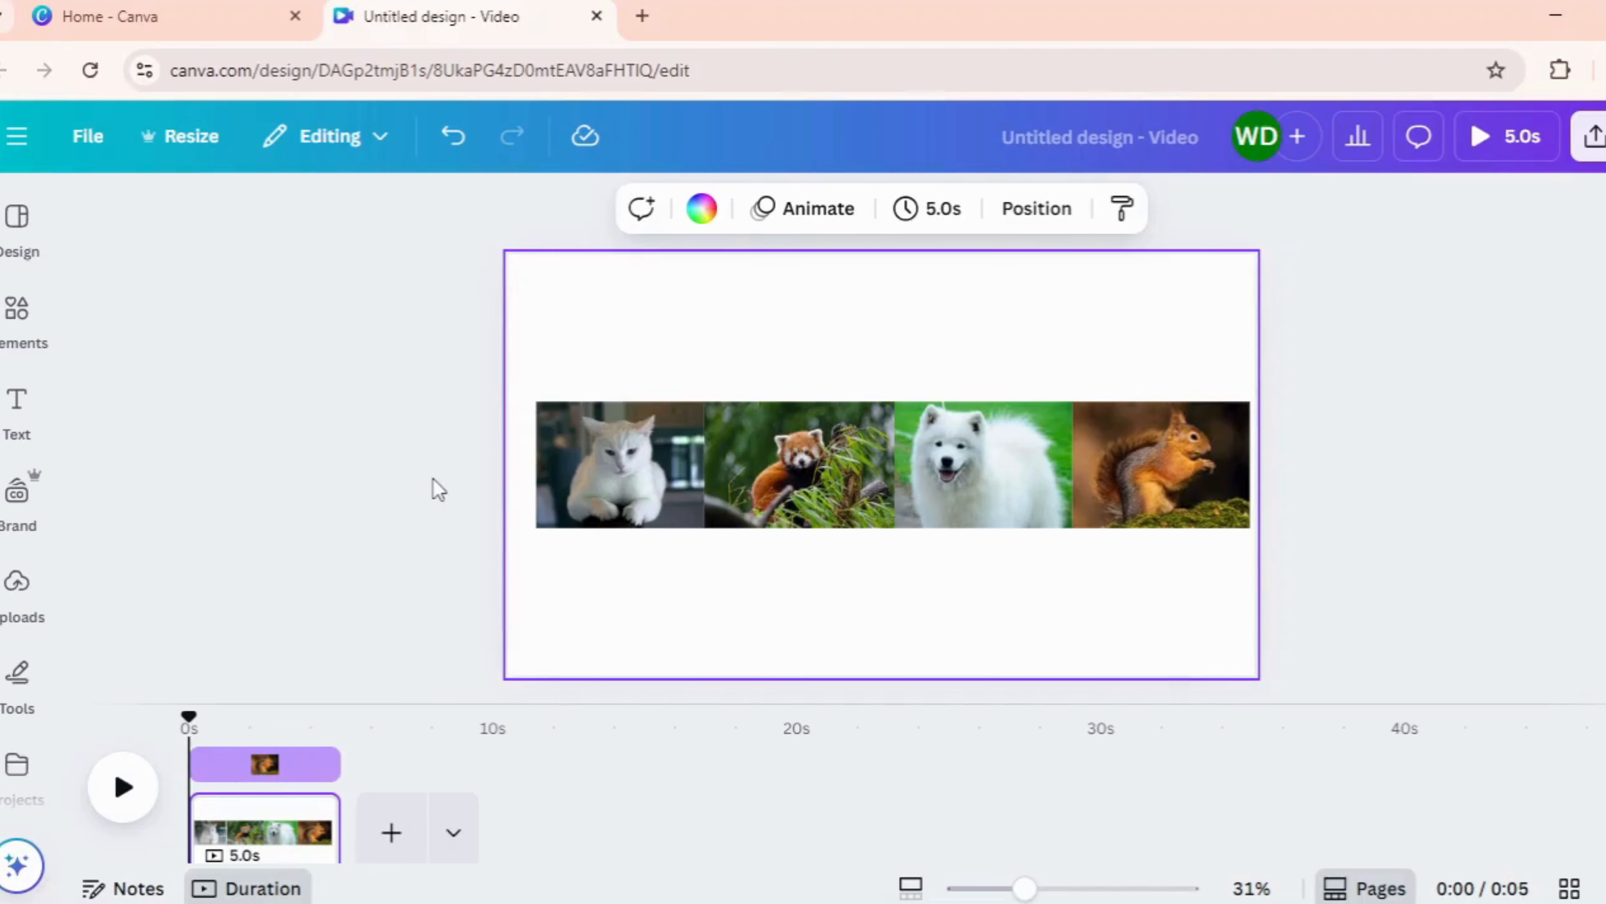
drag(655, 491, 1280, 603)
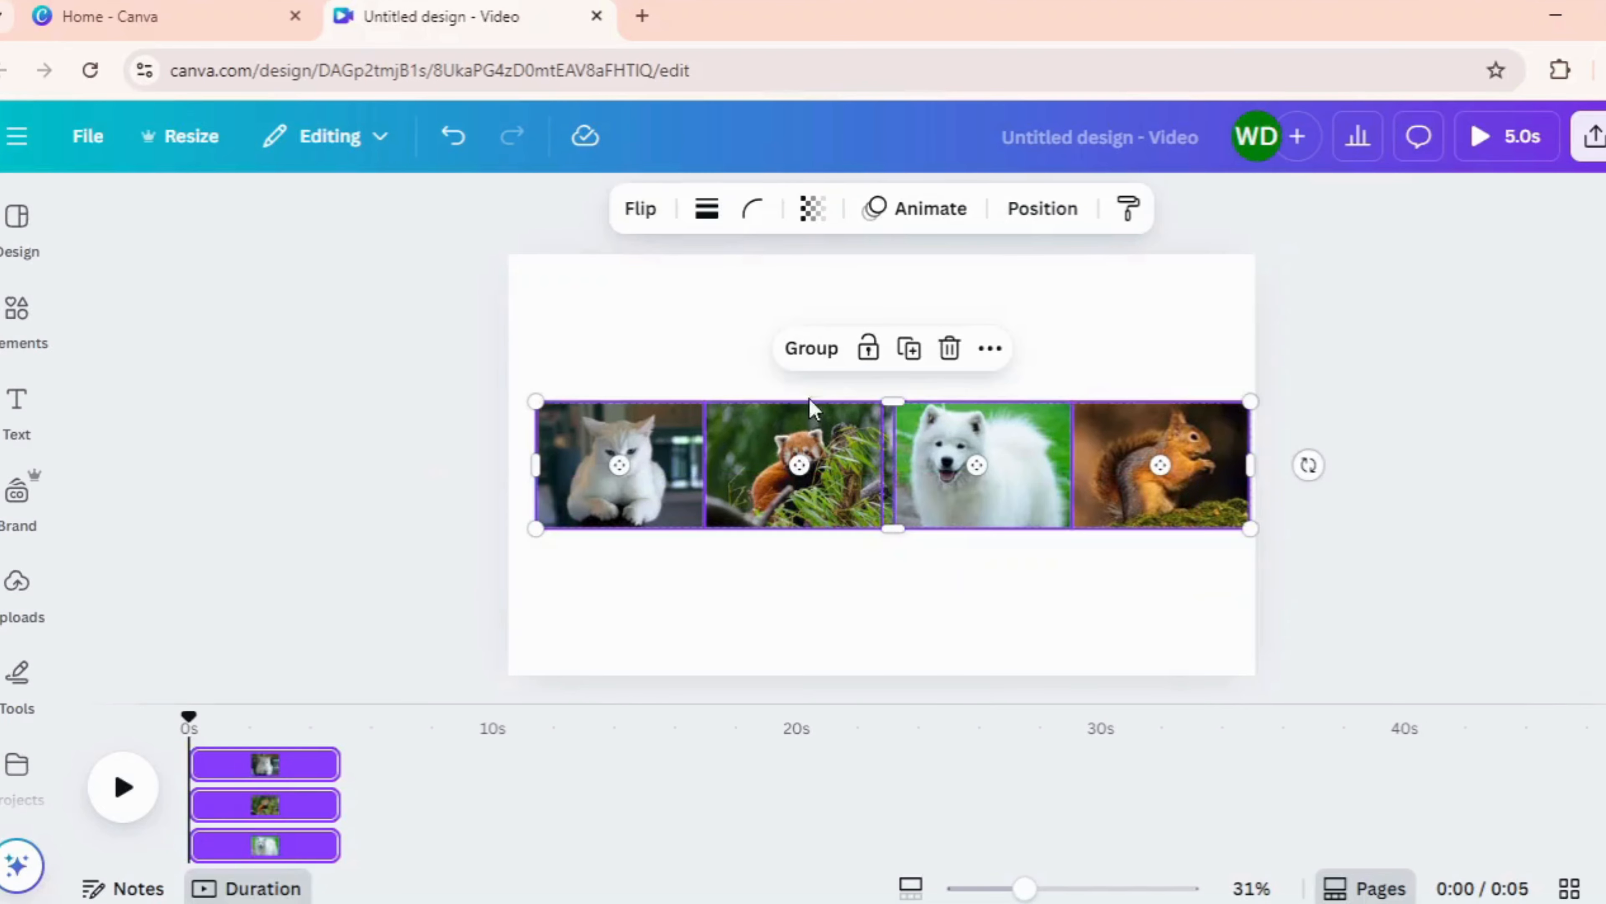
click(809, 348)
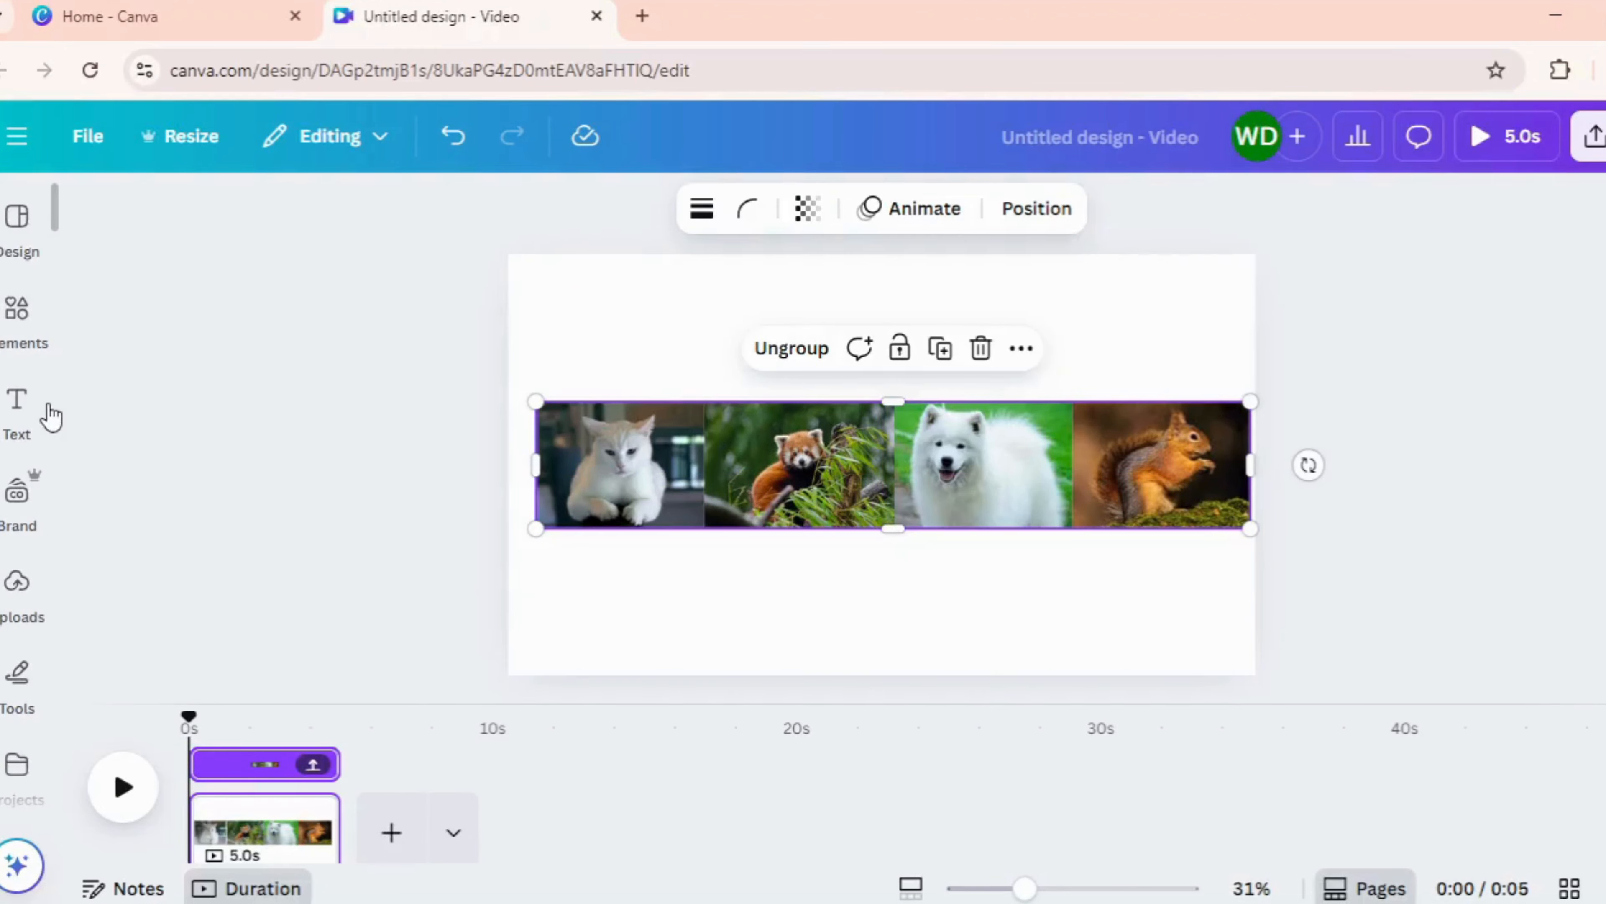
- Add a heading reading "CAT" and narrow its text box to fit beneath the cat photo
click(19, 411)
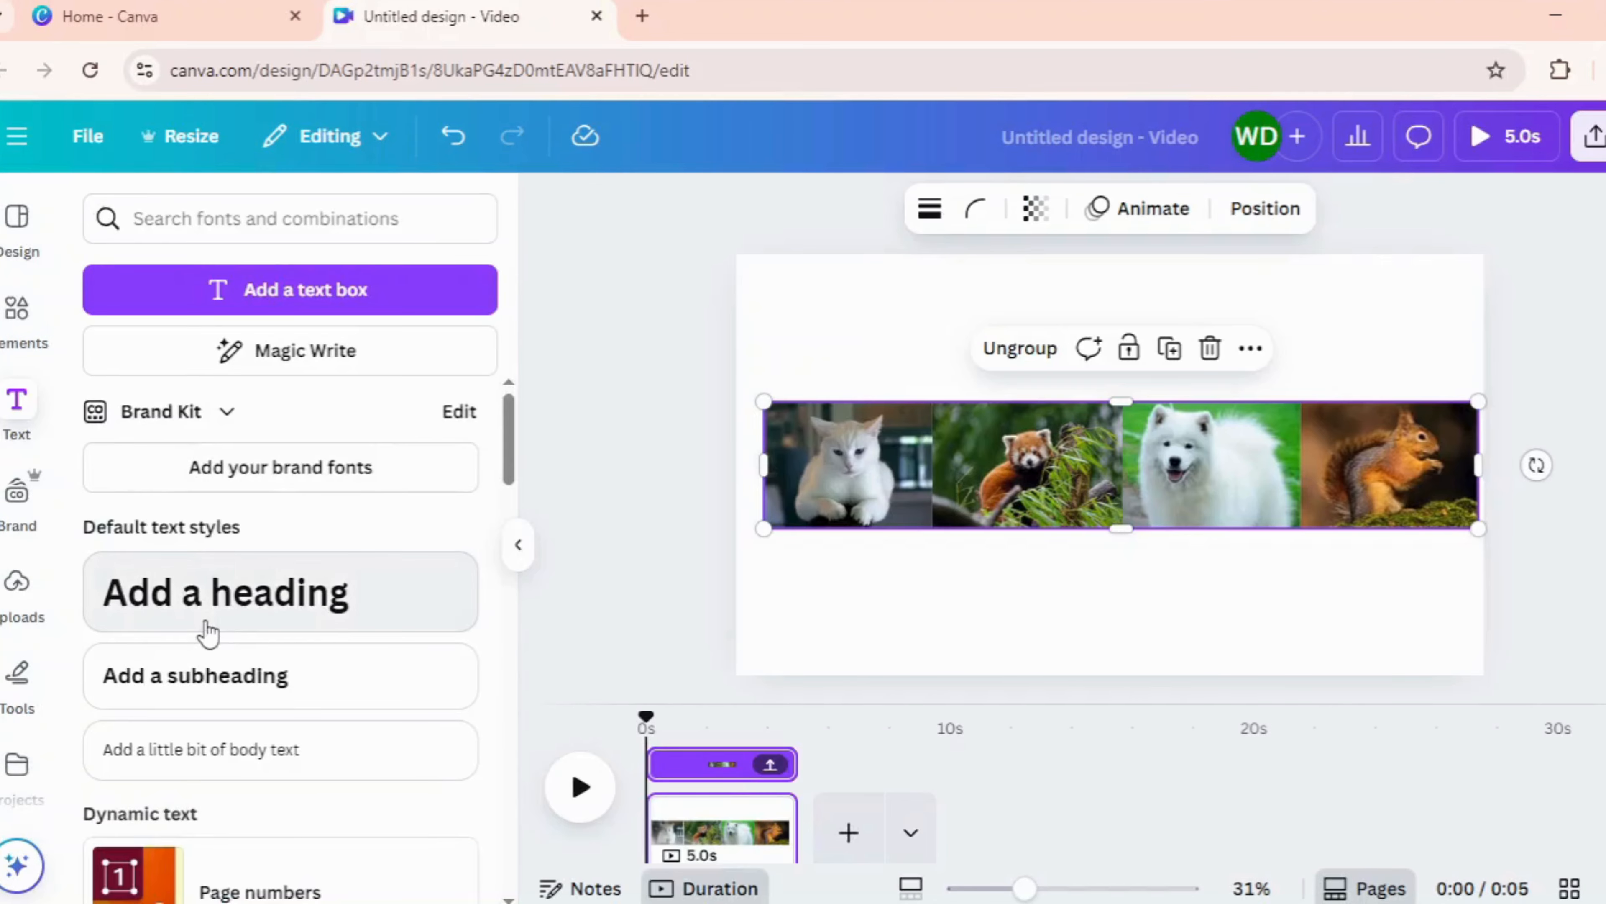
drag(204, 632, 955, 595)
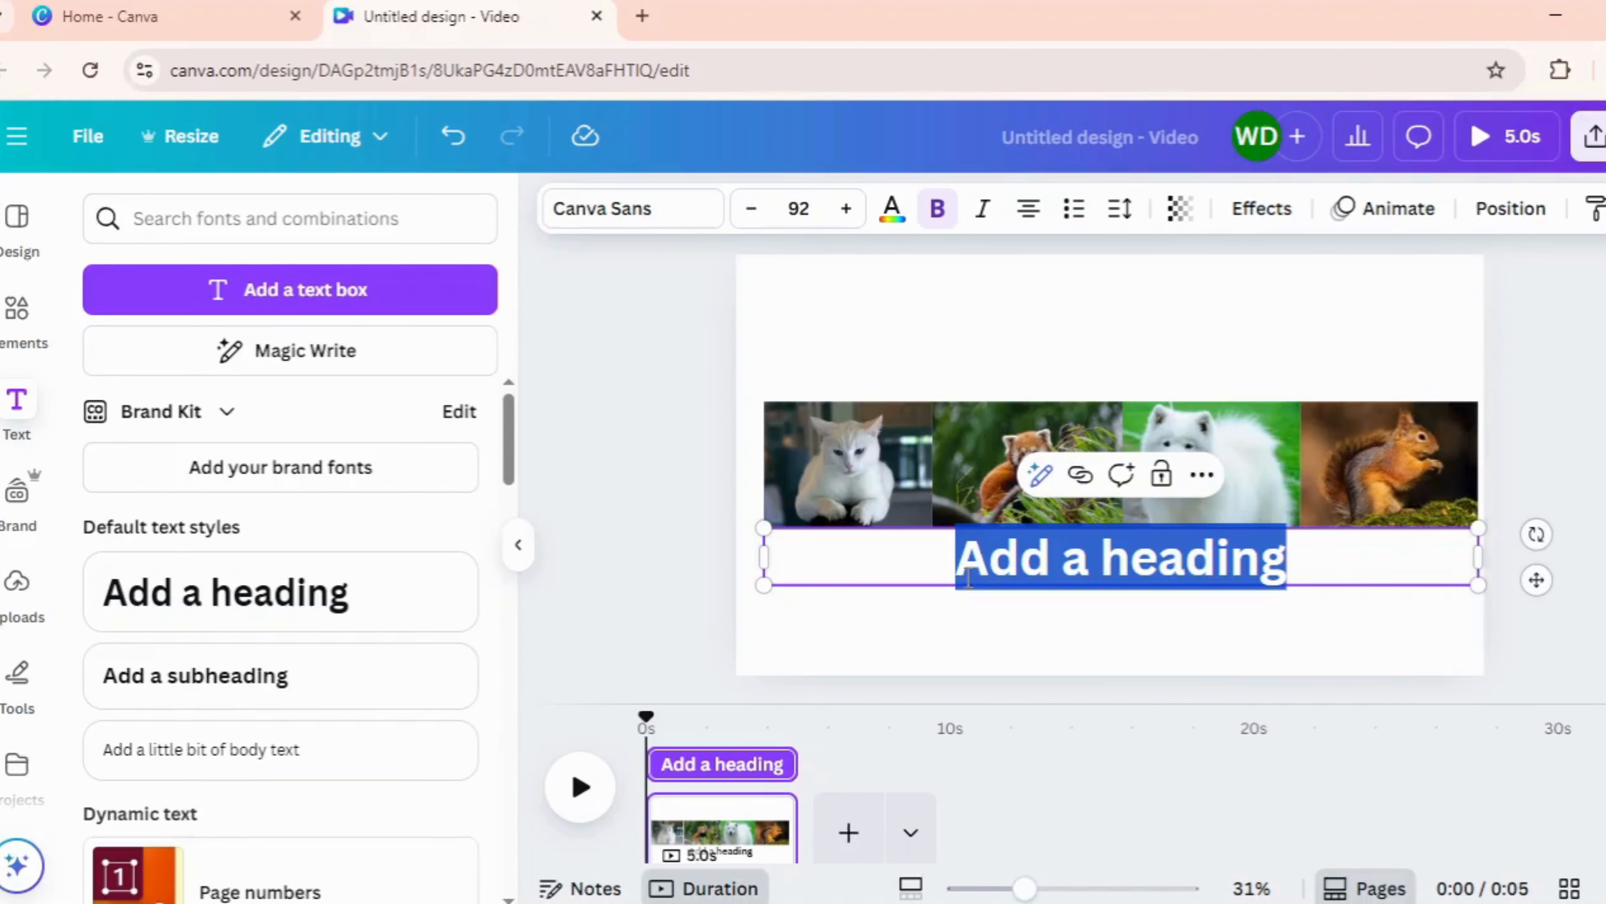
text(CAT)
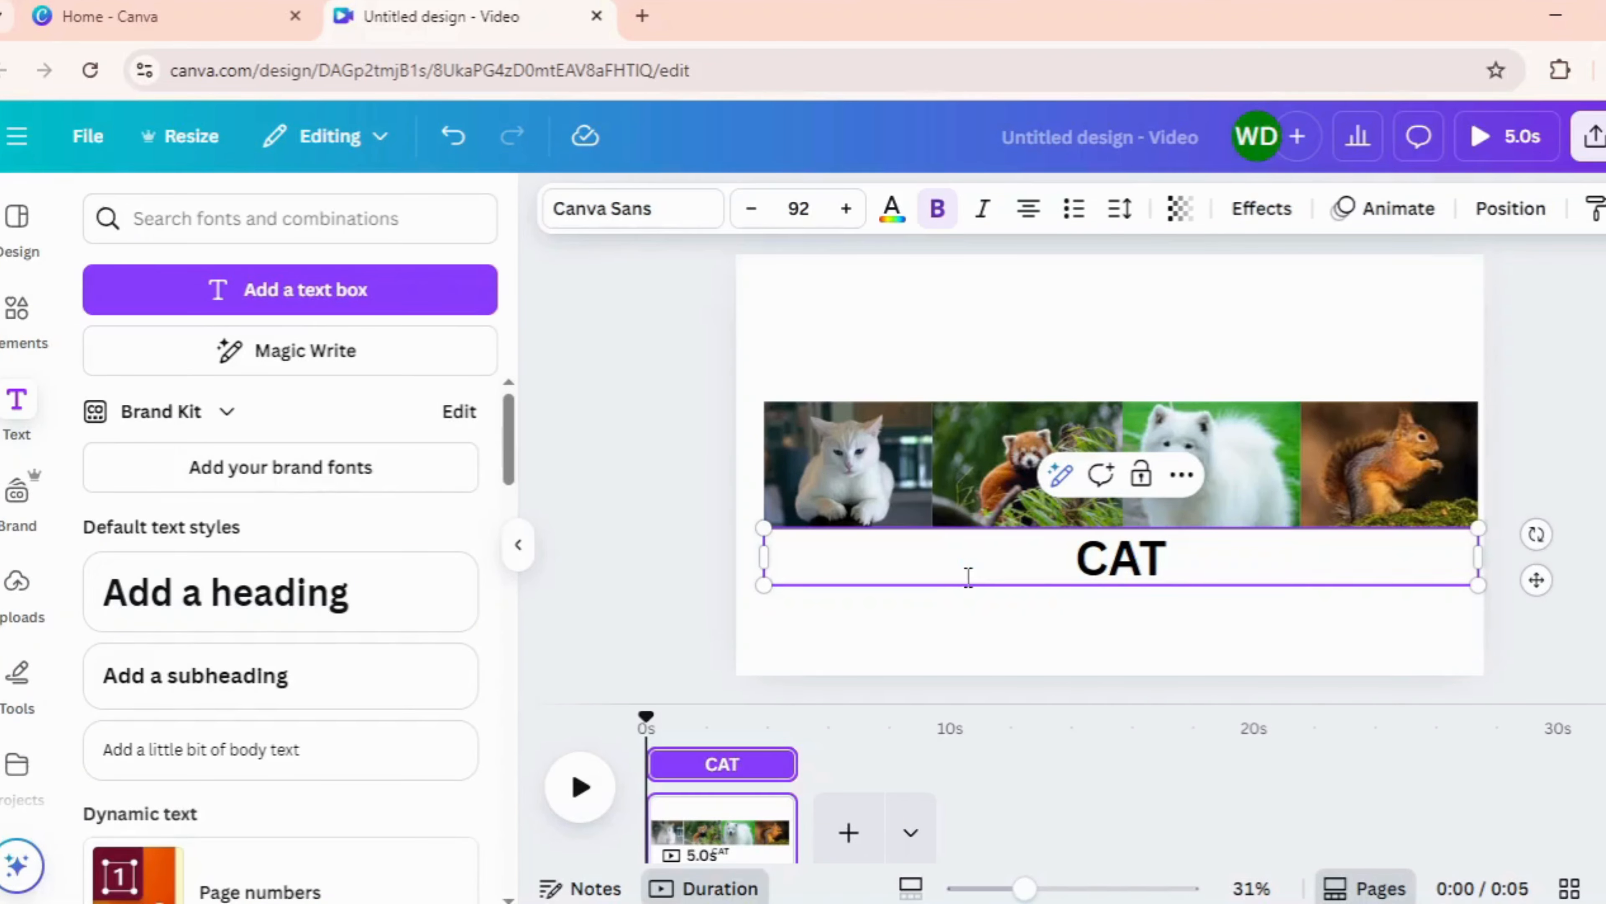
drag(1473, 560, 854, 577)
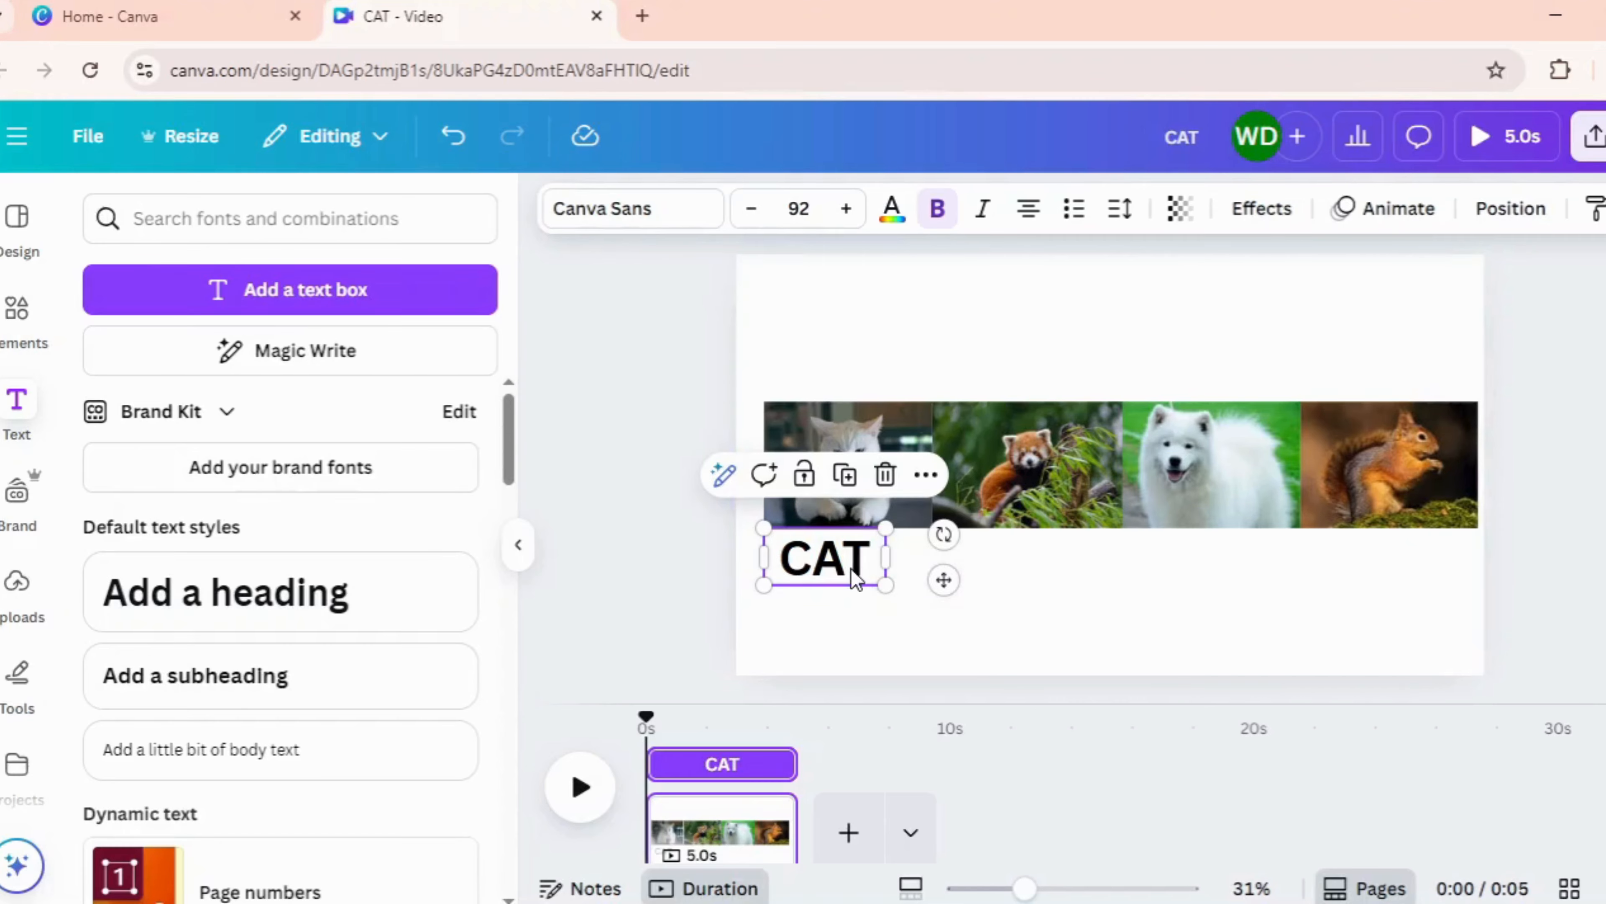
- Set the CAT heading's font to League Spartan and its text colour to white
click(633, 209)
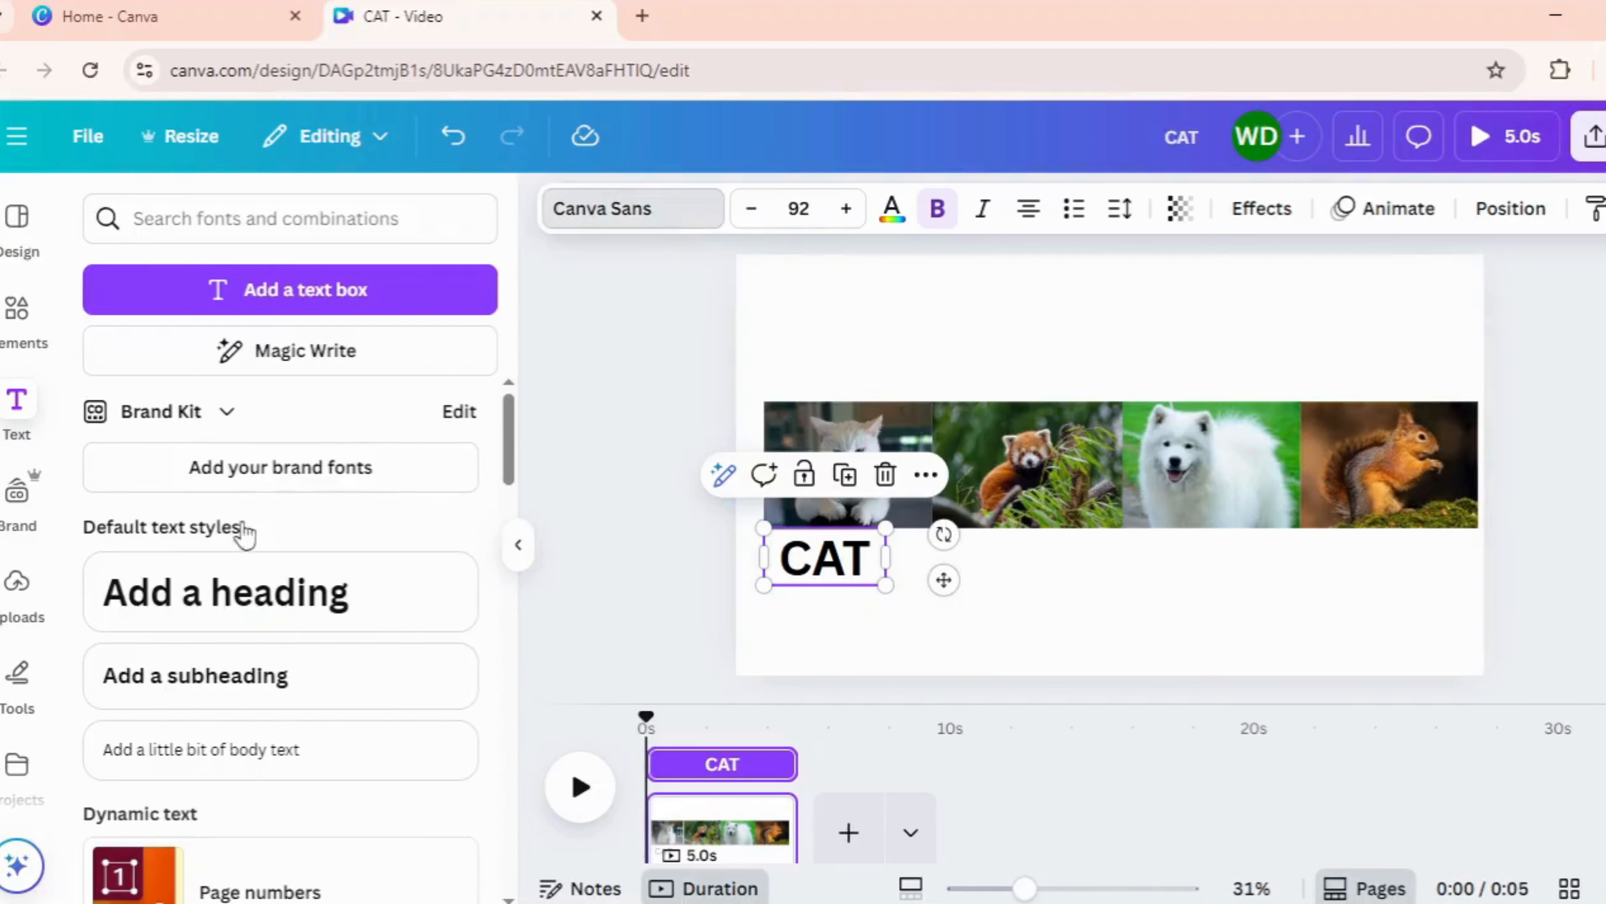
scroll(246, 621, down, 4)
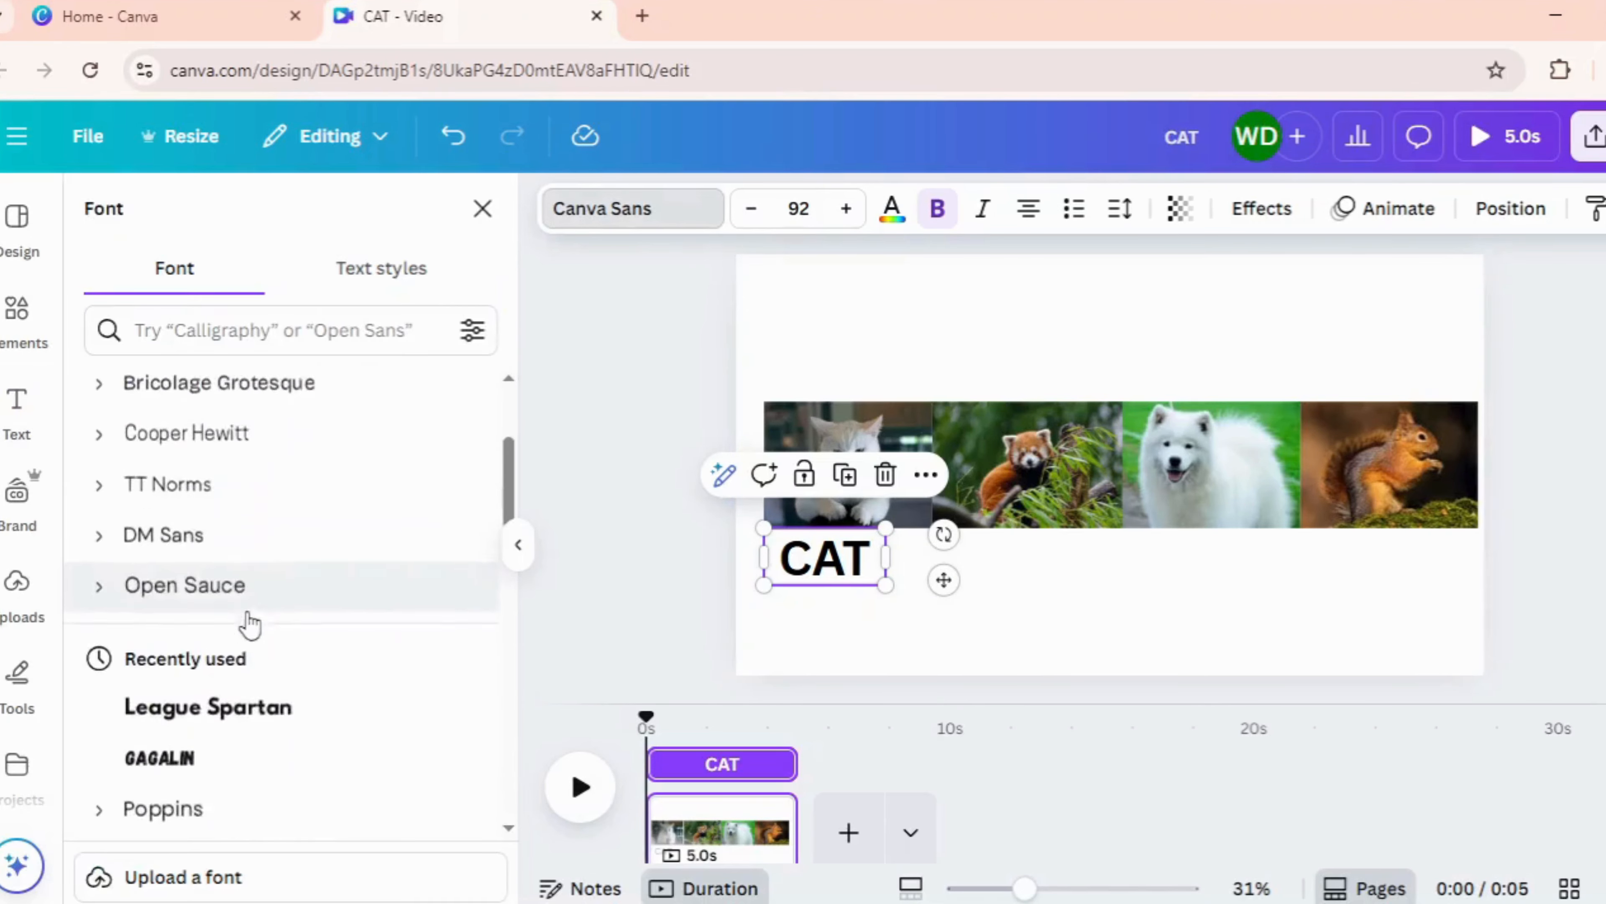
click(266, 694)
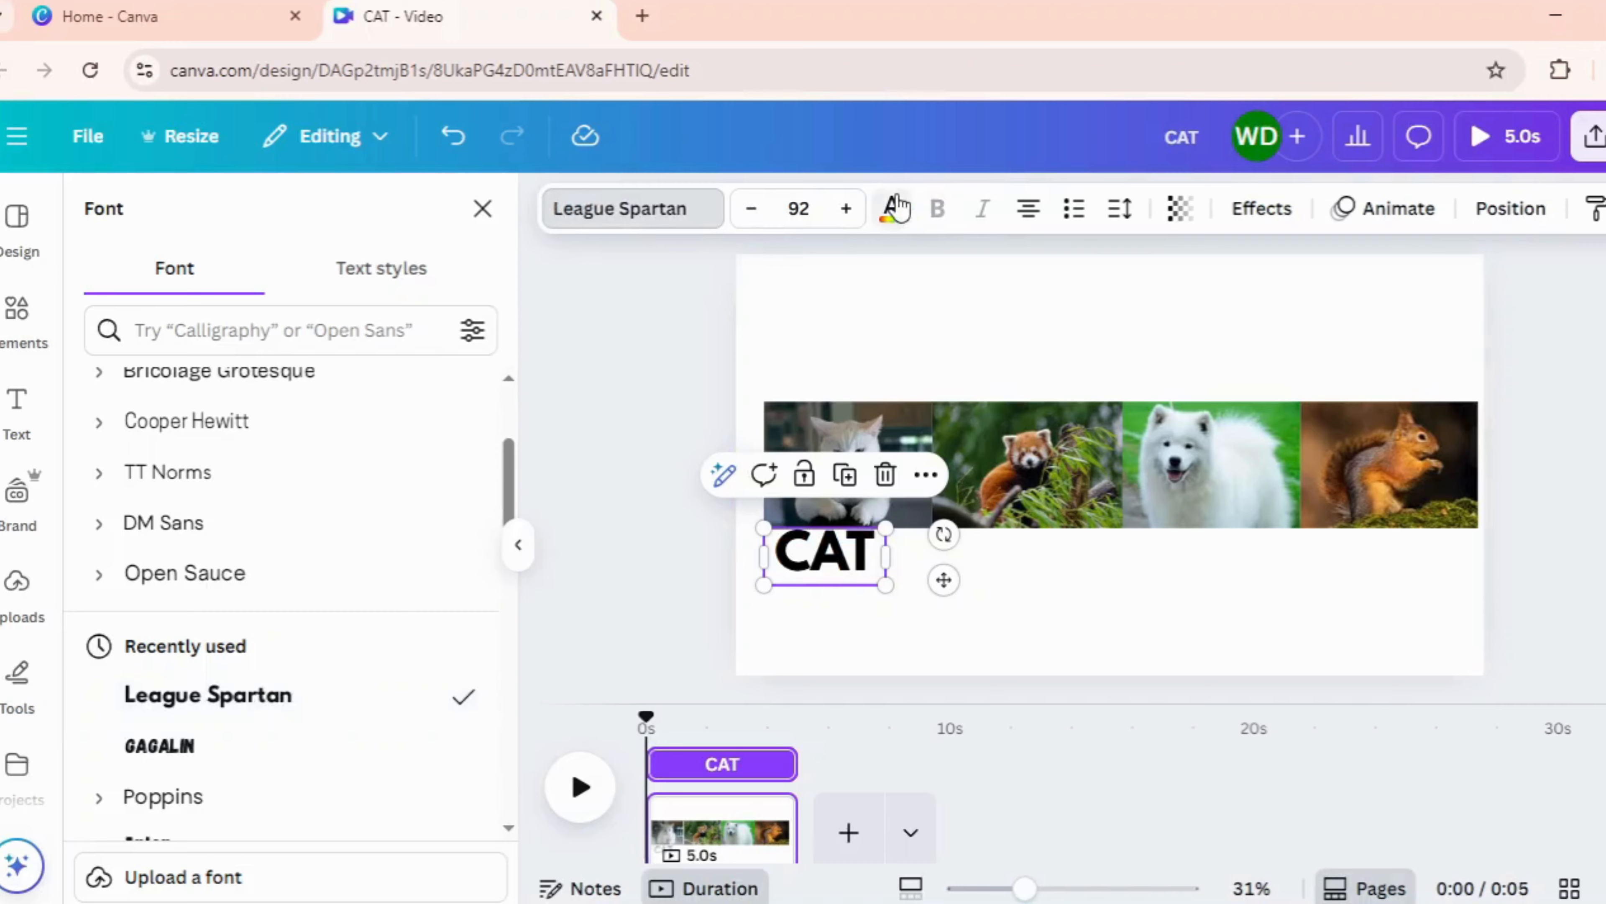
click(892, 208)
click(247, 399)
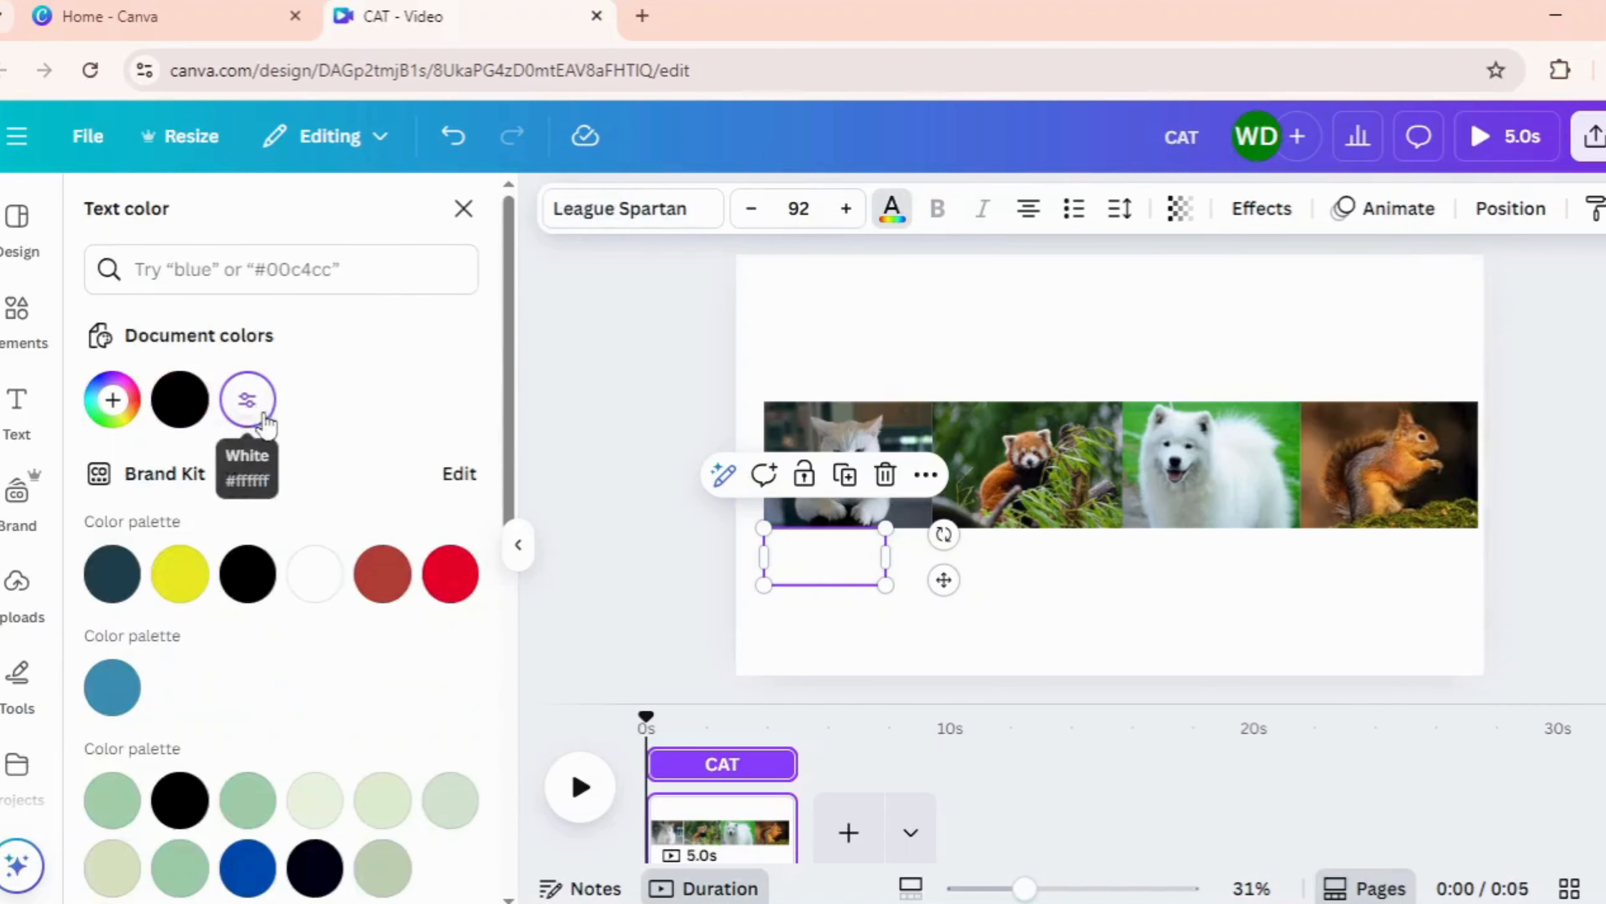
- Apply the Lift text effect to the CAT heading with an intensity of 100
click(1285, 223)
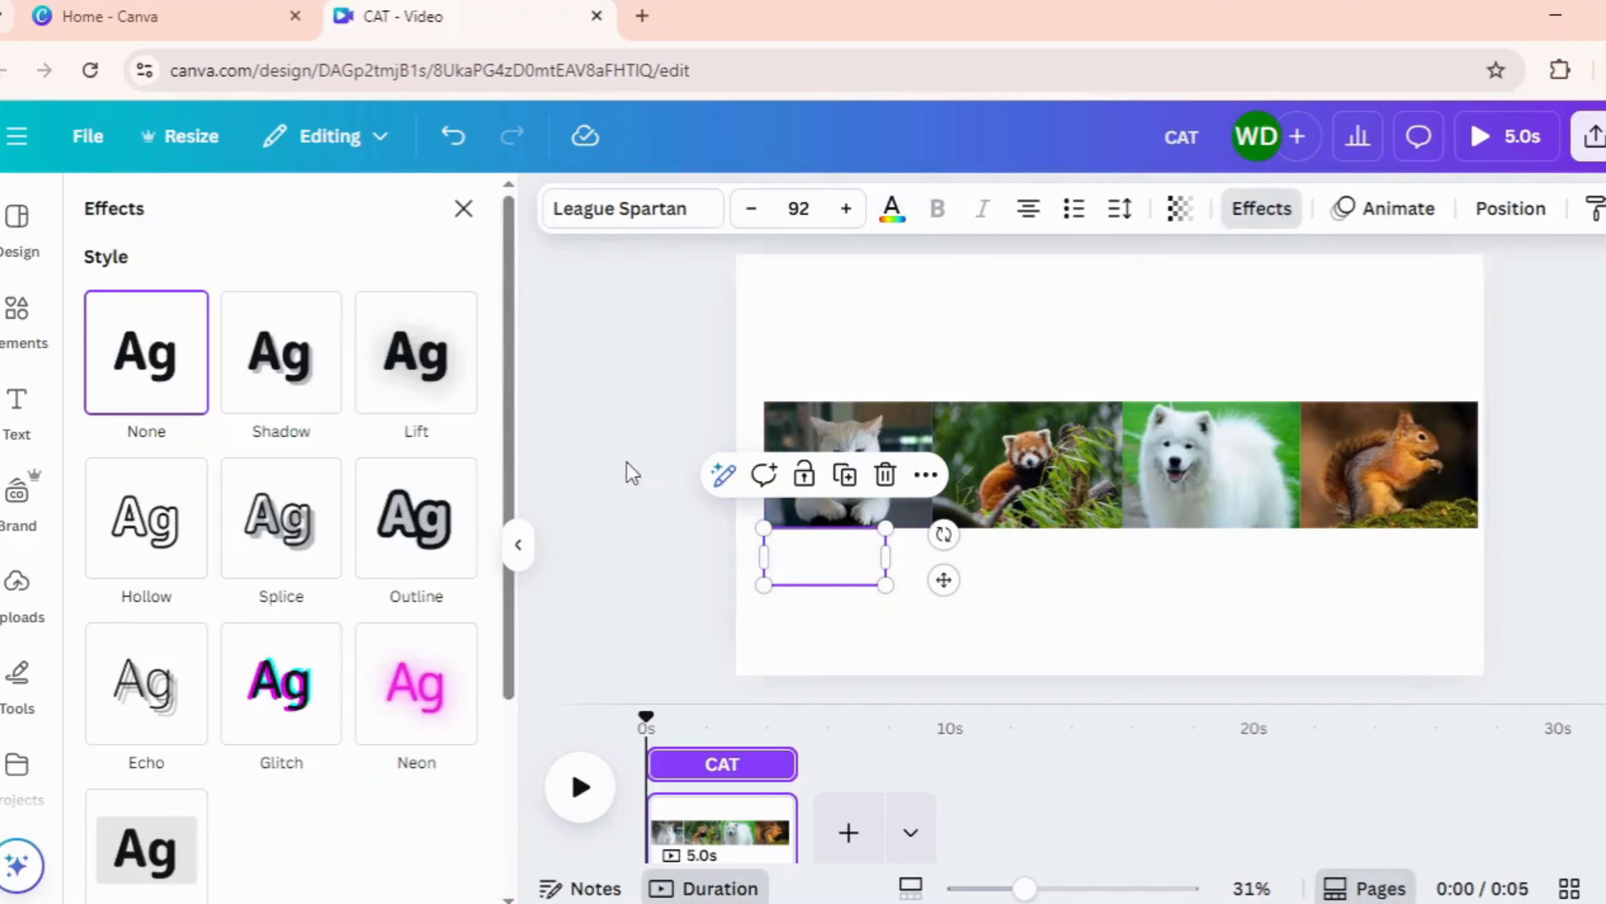
click(824, 555)
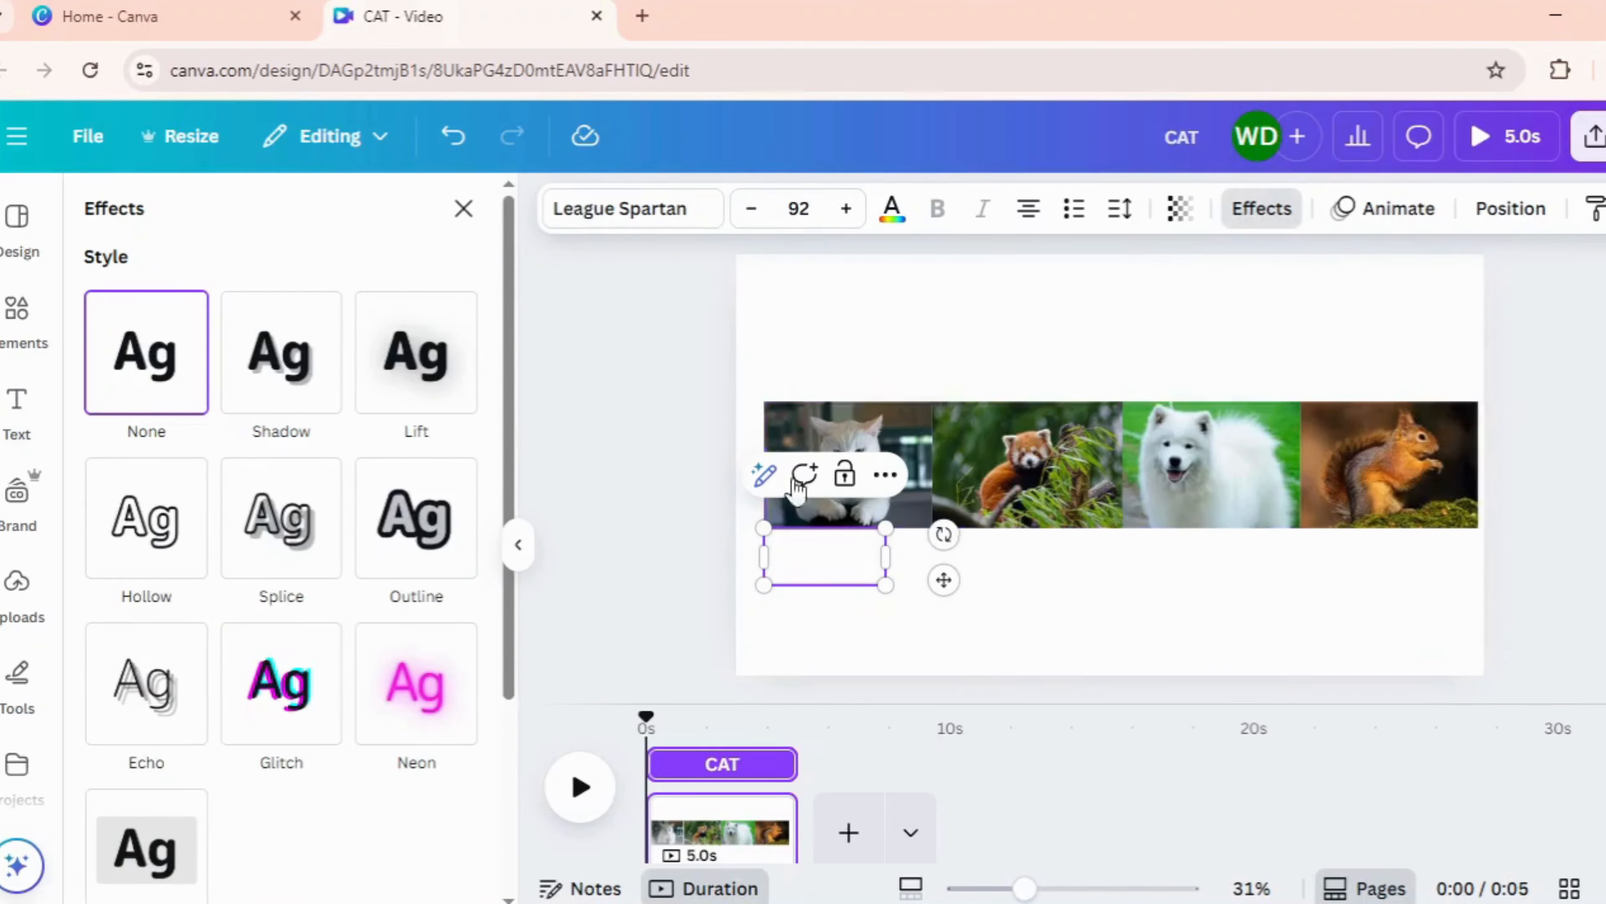
click(460, 394)
click(305, 519)
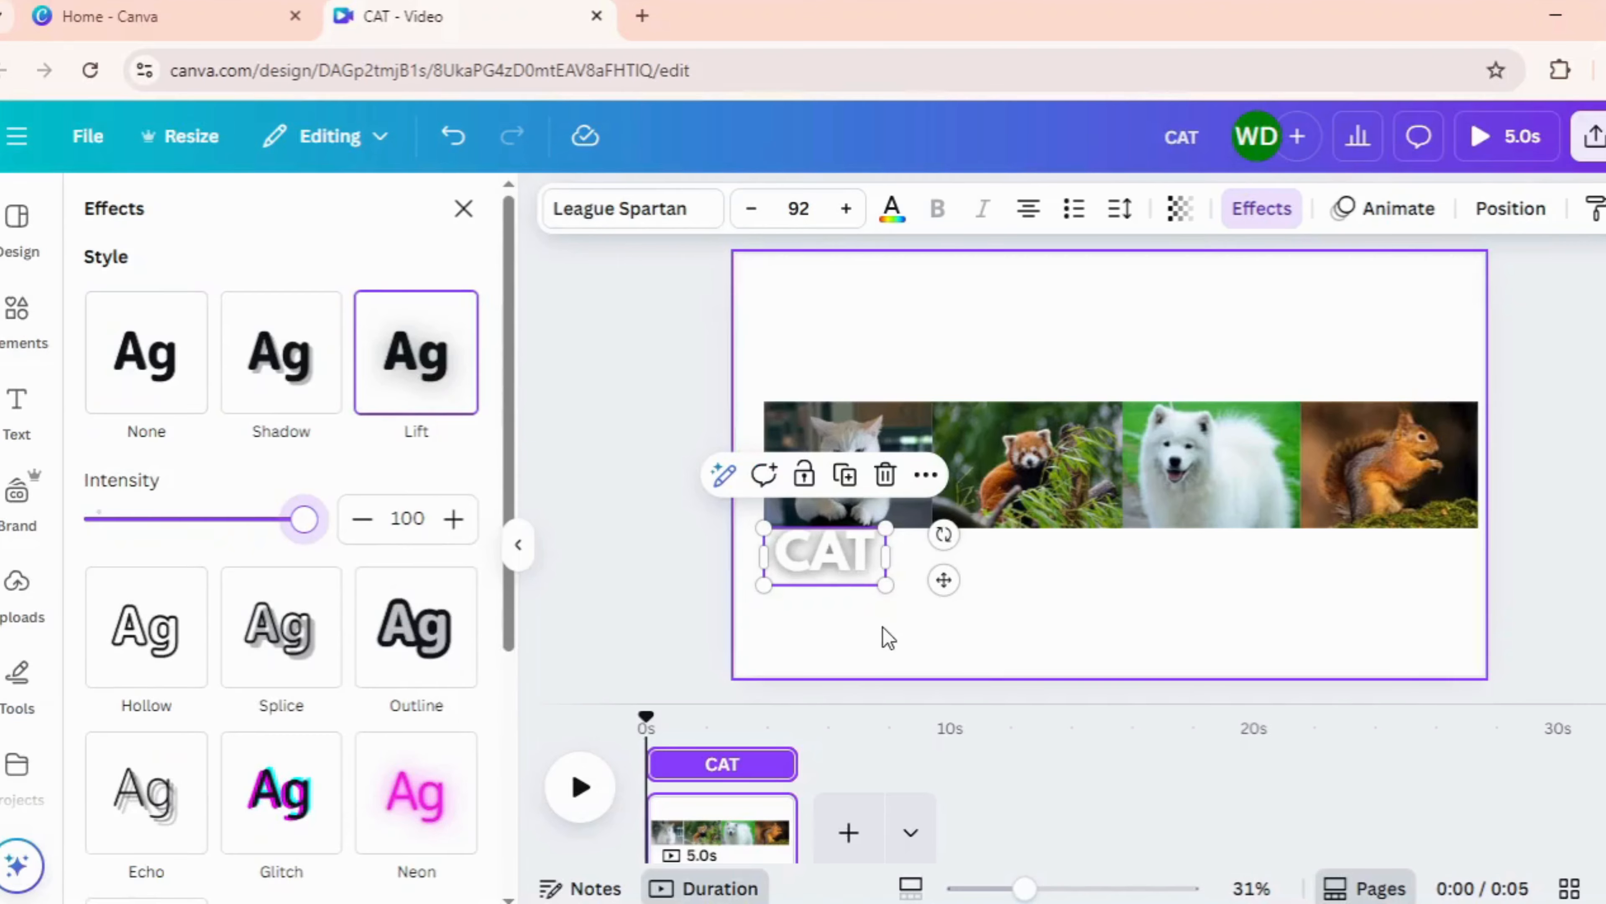
key(Escape)
- Move the CAT heading above the cat photo at size 61.4 and make a copy reading "RED PANDA" above the panda
drag(779, 560, 990, 384)
double_click(990, 382)
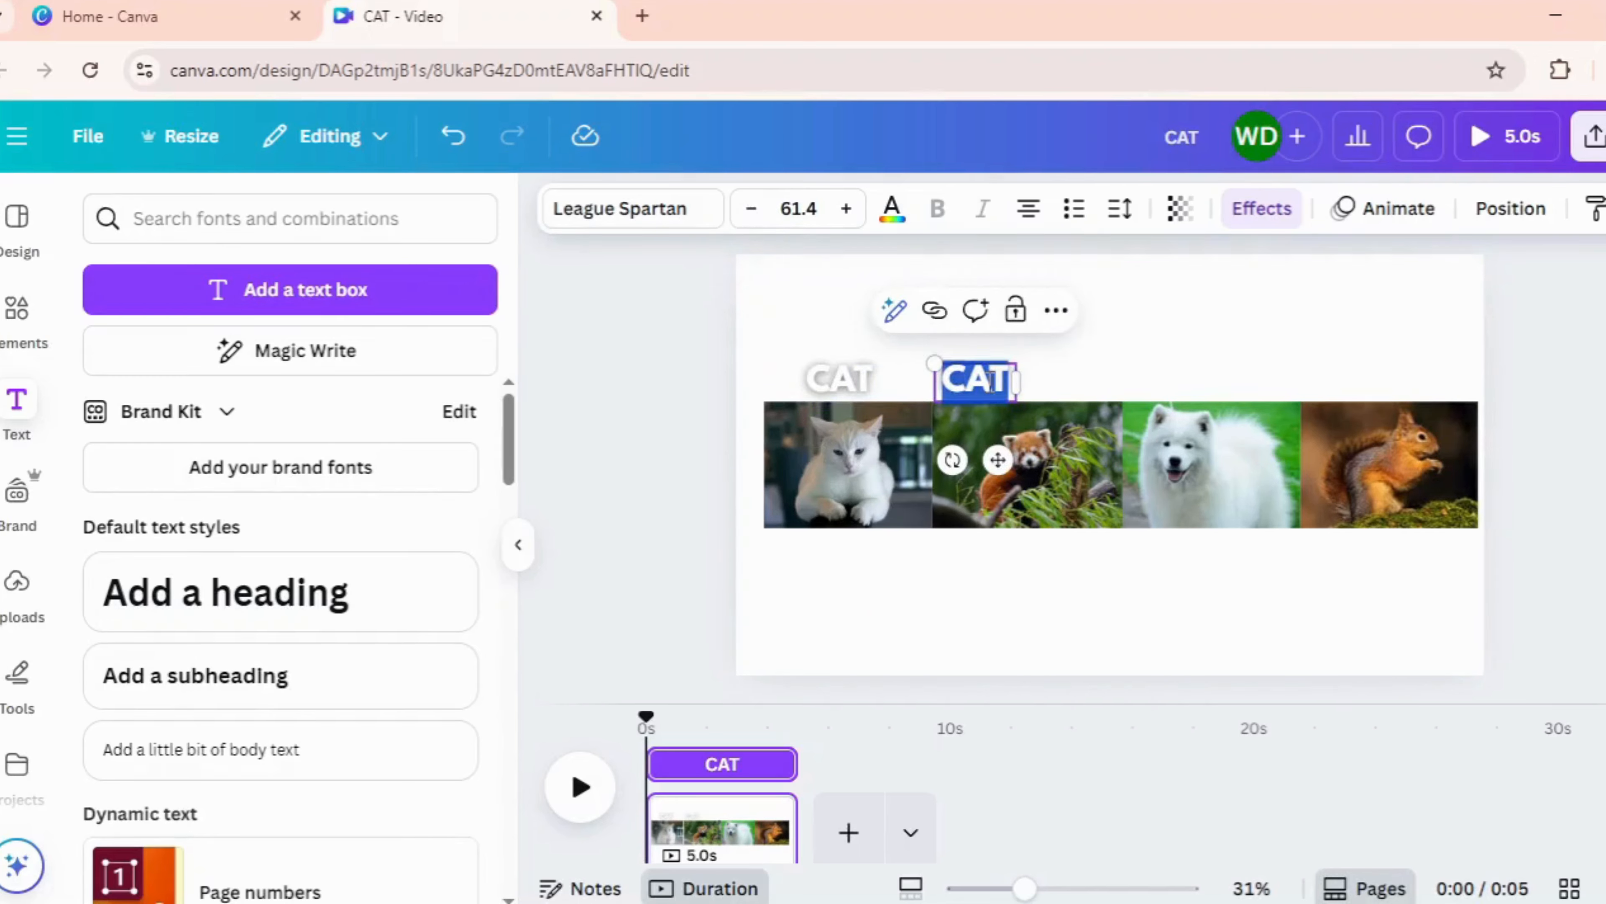
text(RED P)
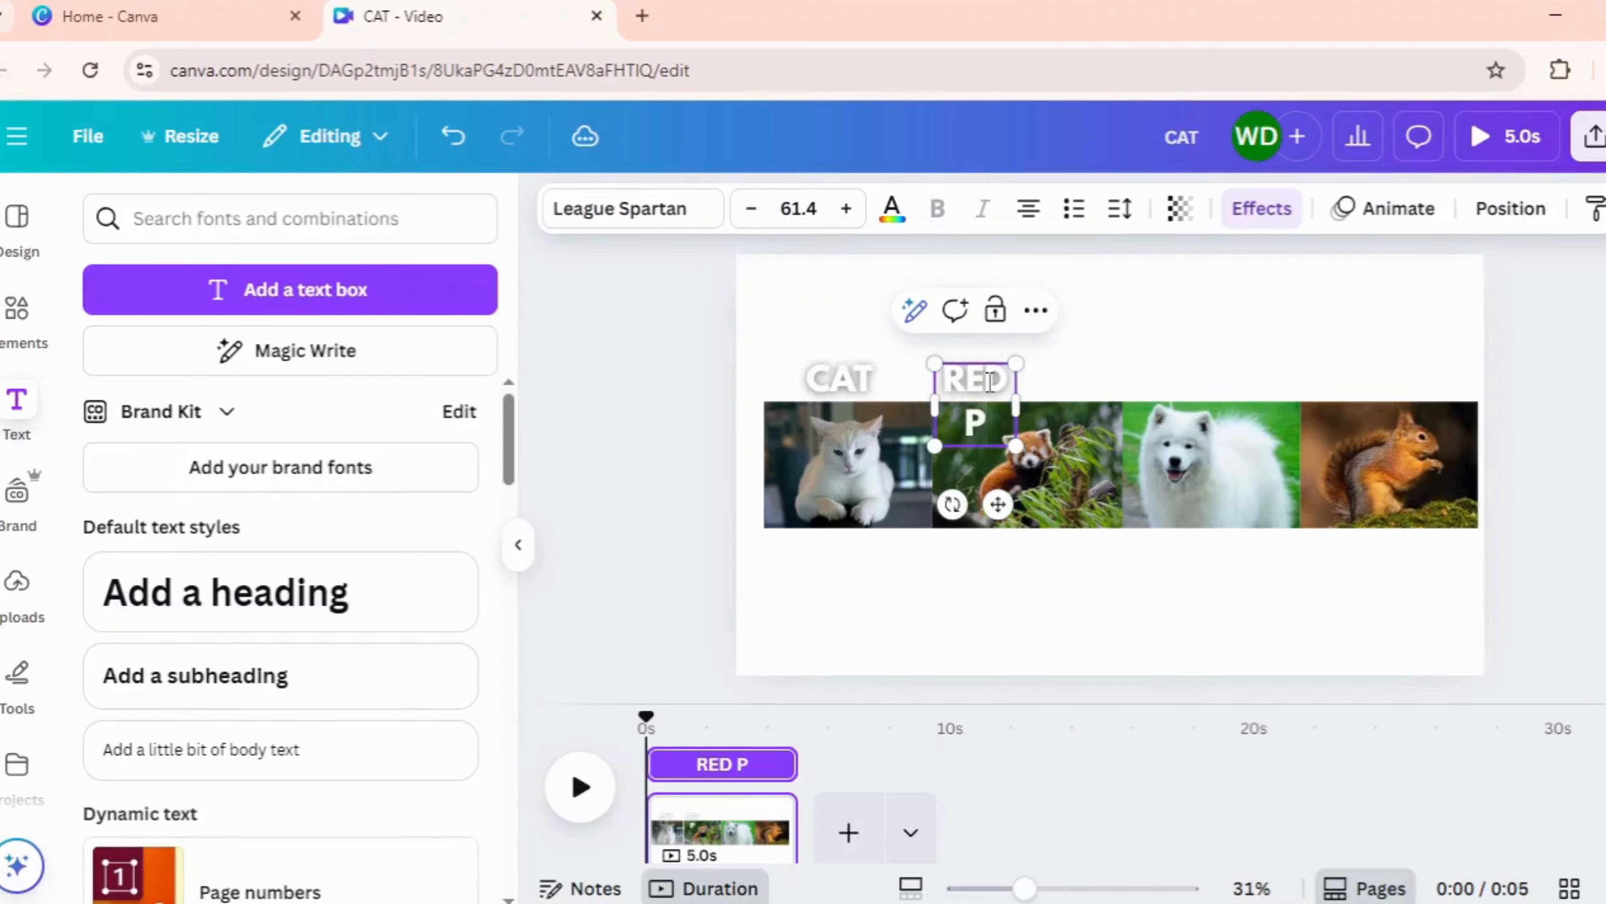
text(ANDA)
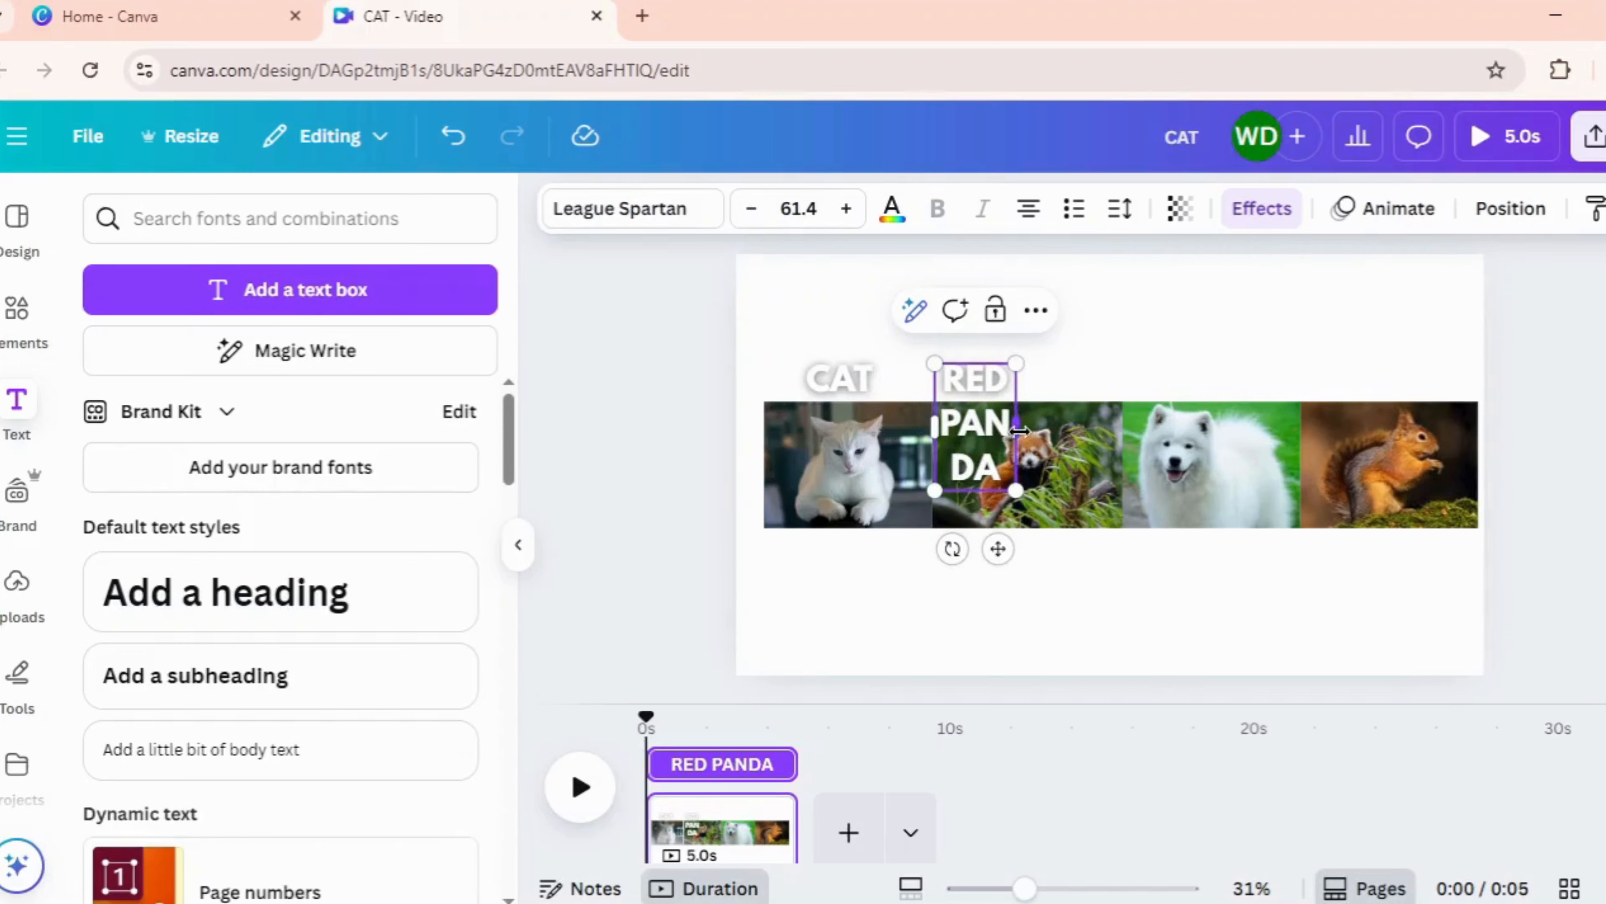
- Fit the RED PANDA label on one line above its photo and add matching DOG and SQUIRREL labels above theirs
drag(1018, 430, 1161, 405)
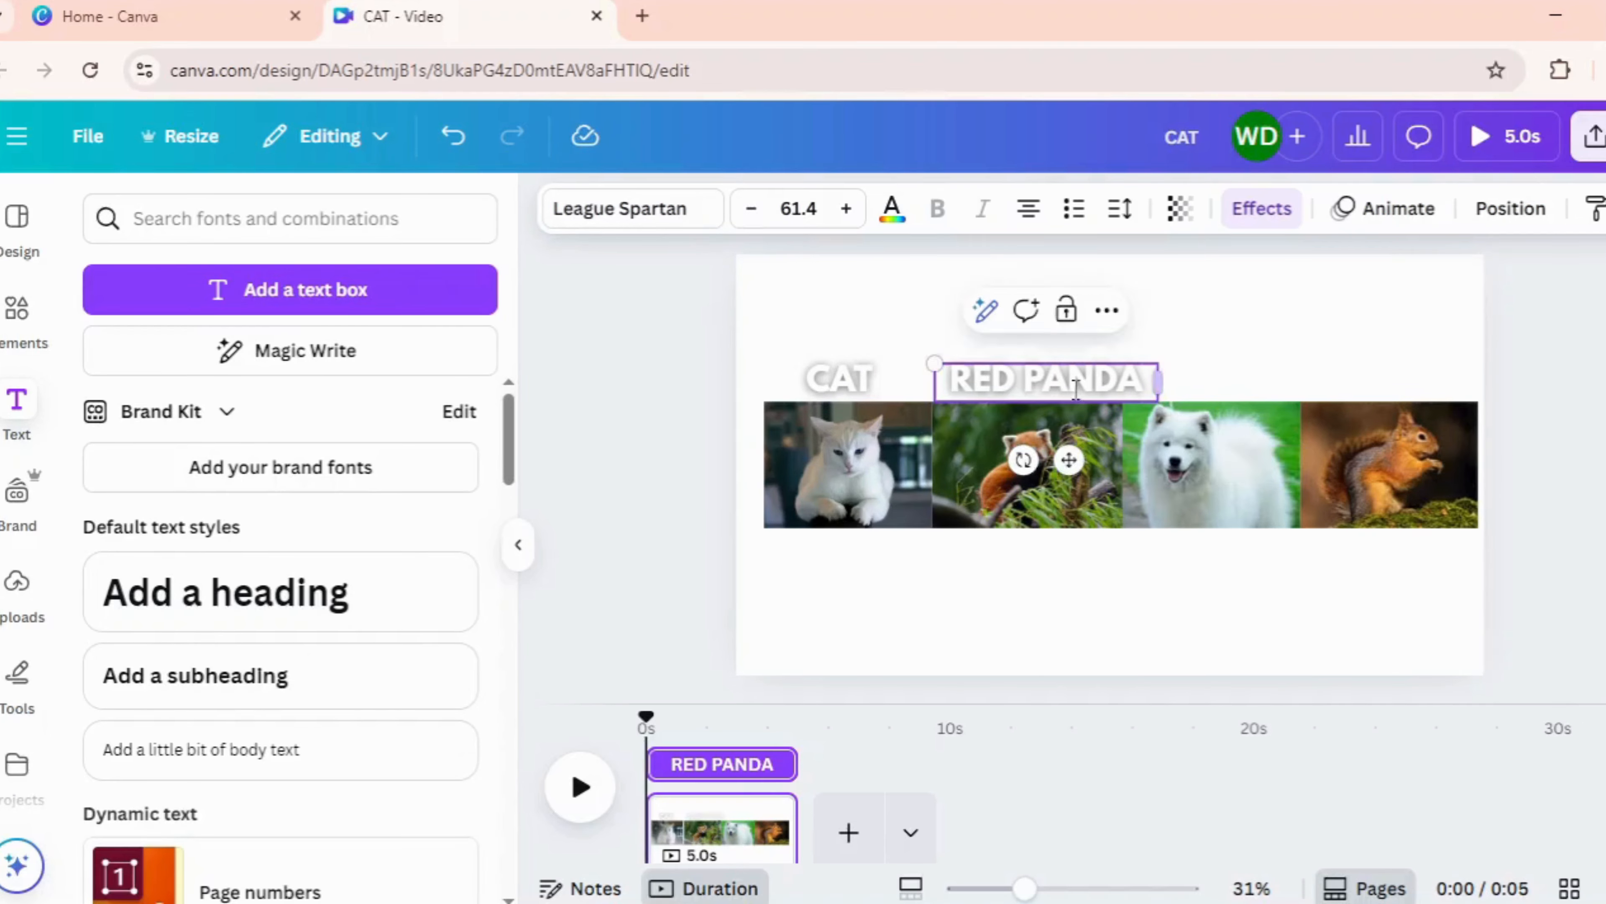
drag(934, 366, 1013, 388)
click(1055, 410)
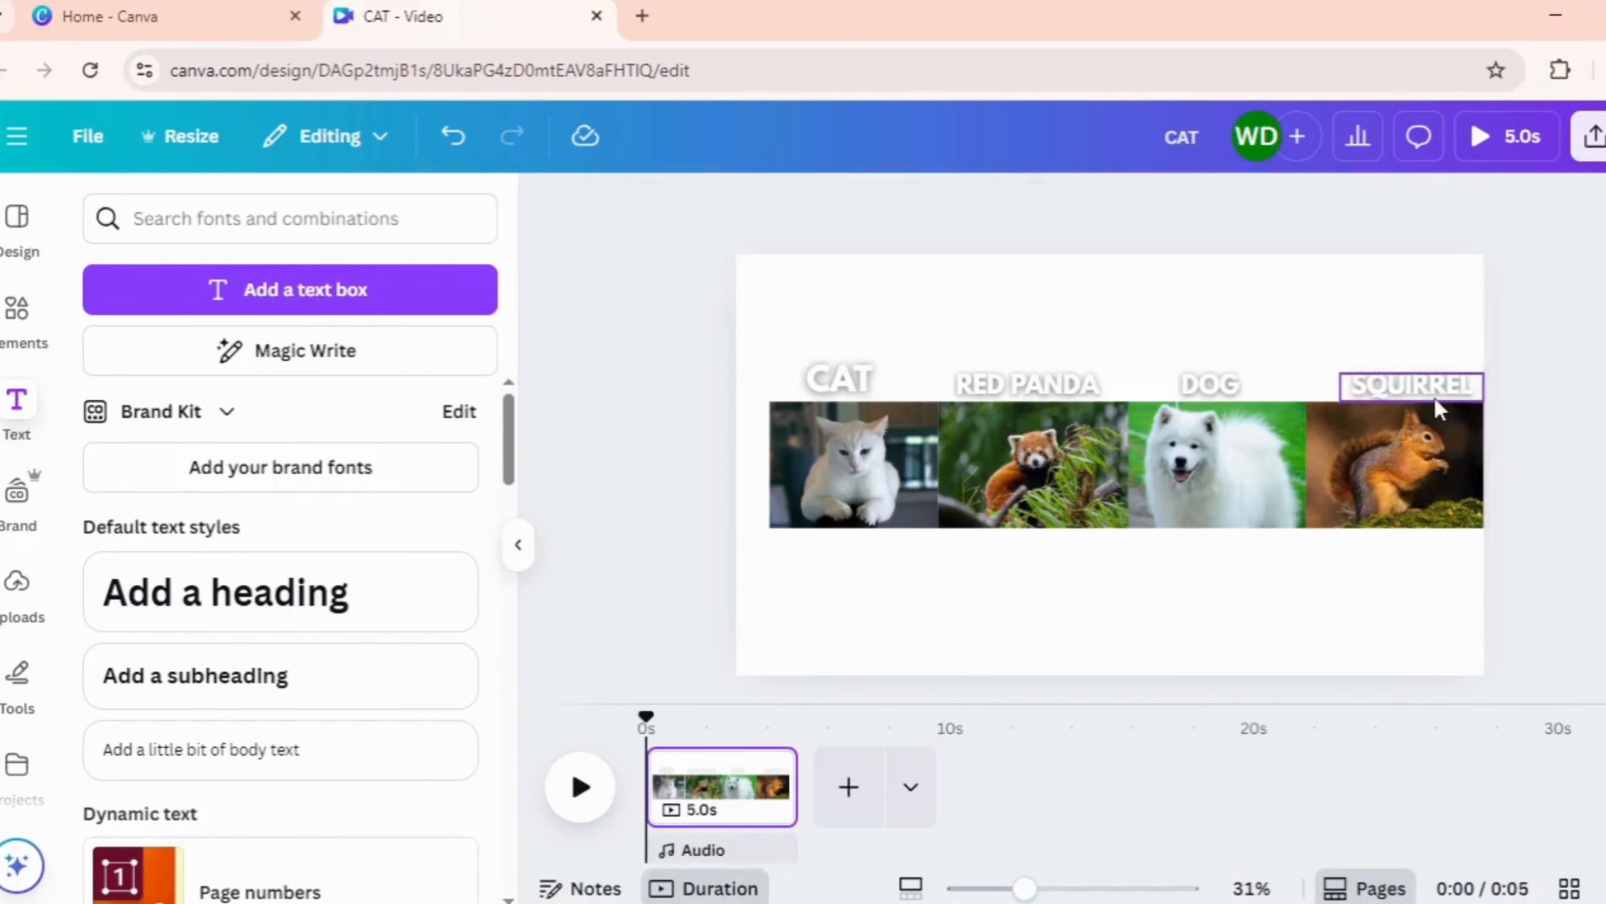
- Align the SQUIRREL and CAT labels above their photos, with CAT at size 45.5, and group all four labels
click(1413, 404)
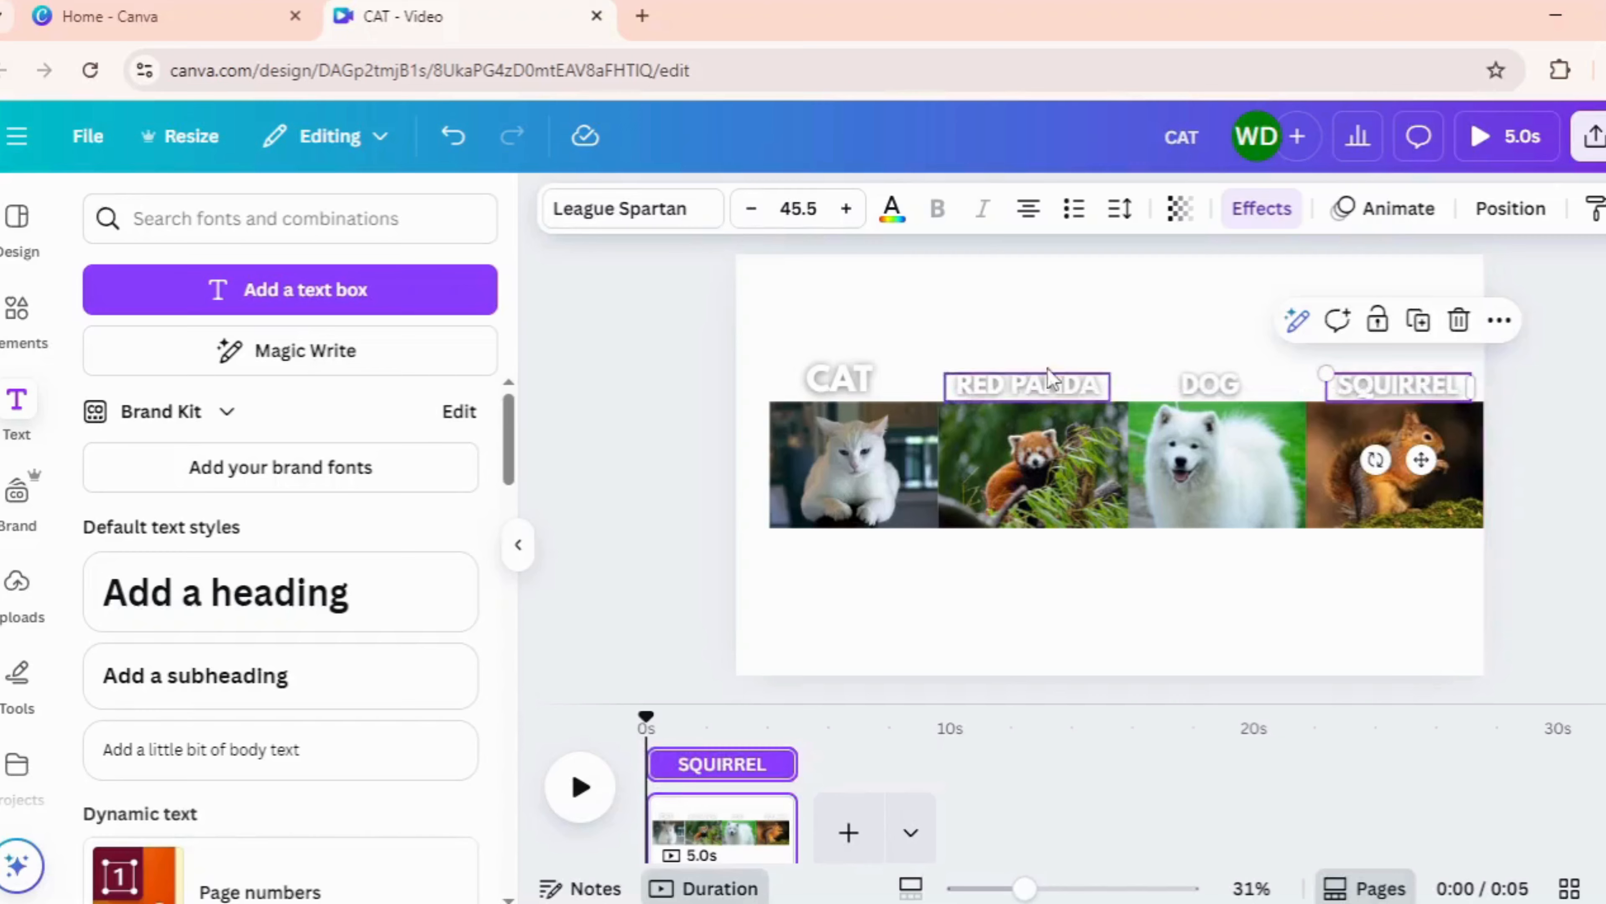
click(838, 380)
drag(798, 364, 1382, 391)
click(1562, 500)
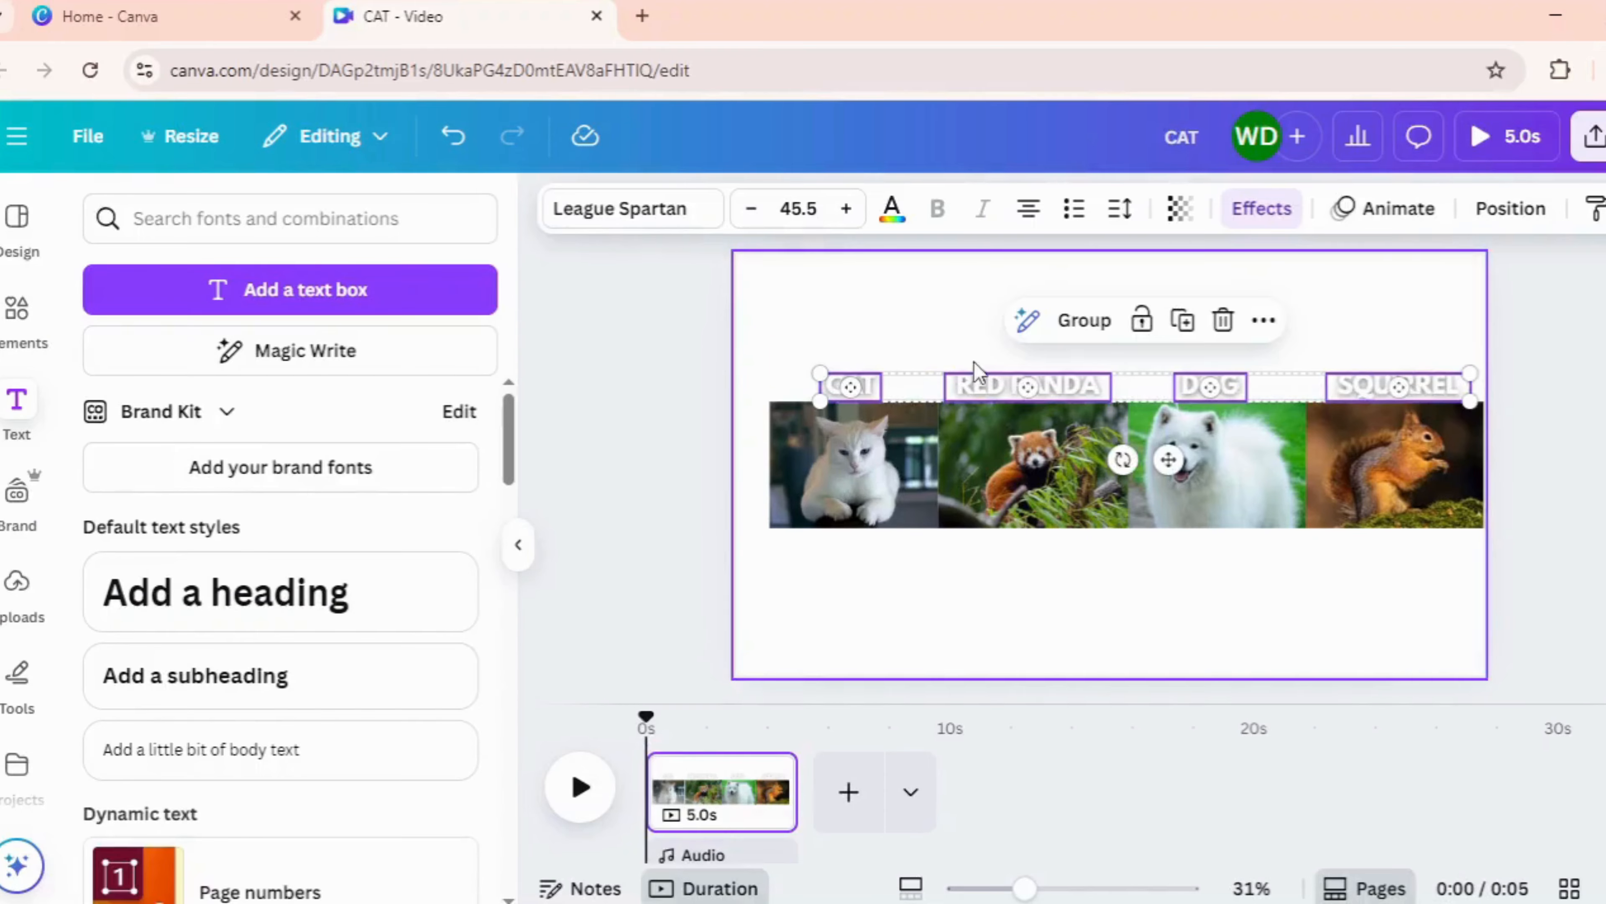
click(1084, 321)
- Enlarge the photo group and move it so the cat photo starts at the page's left margin and the row runs off the right edge
click(770, 409)
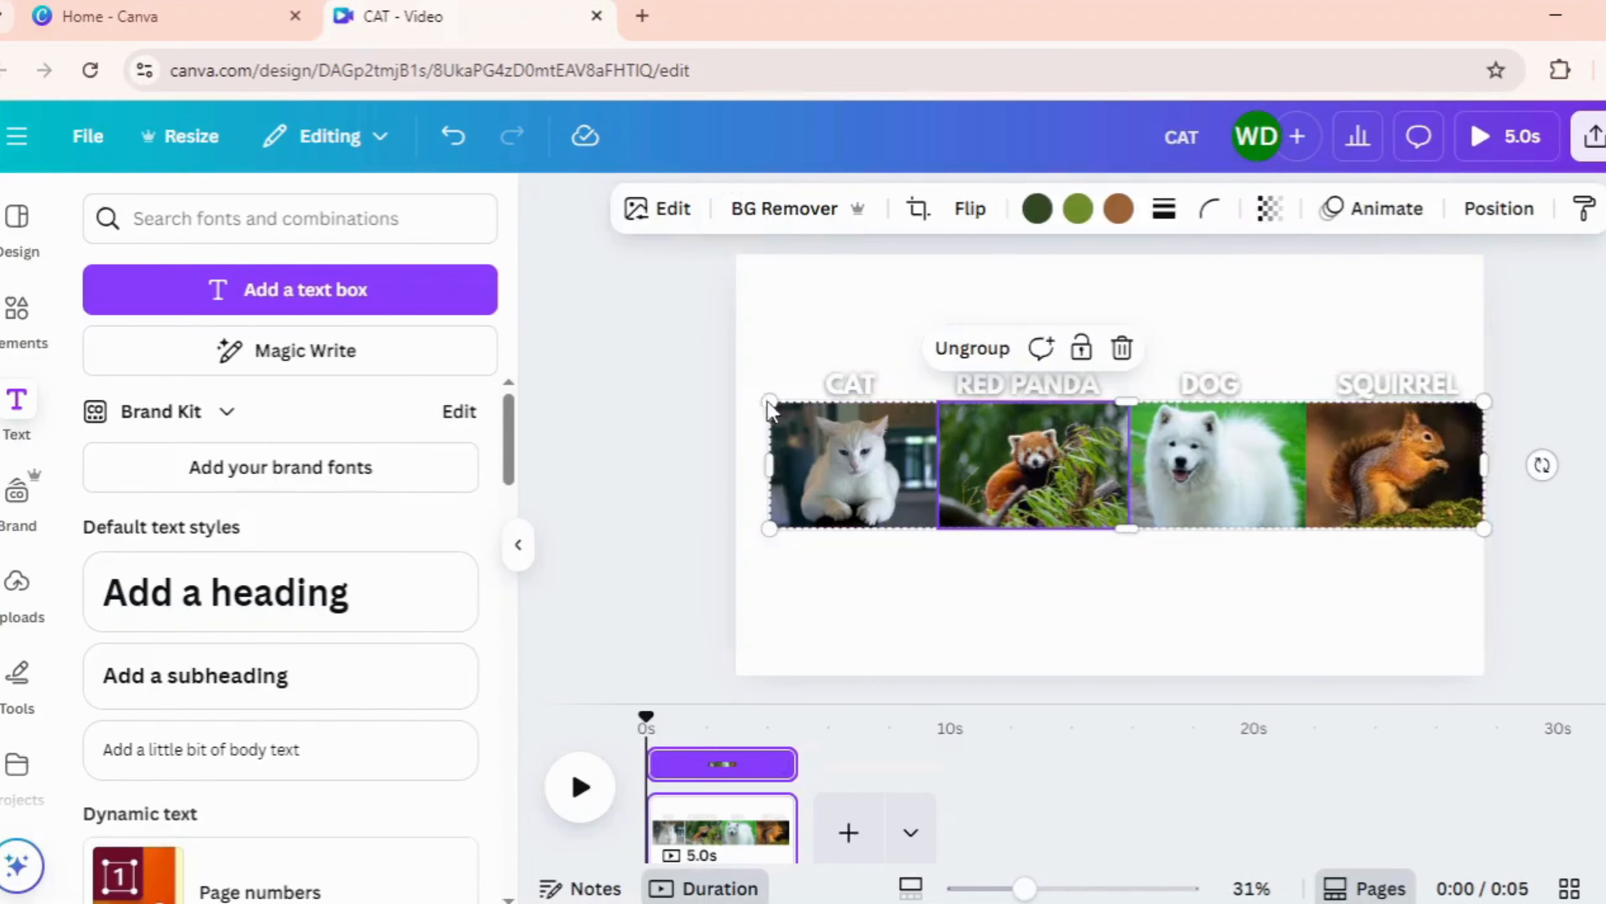
drag(763, 395, 525, 335)
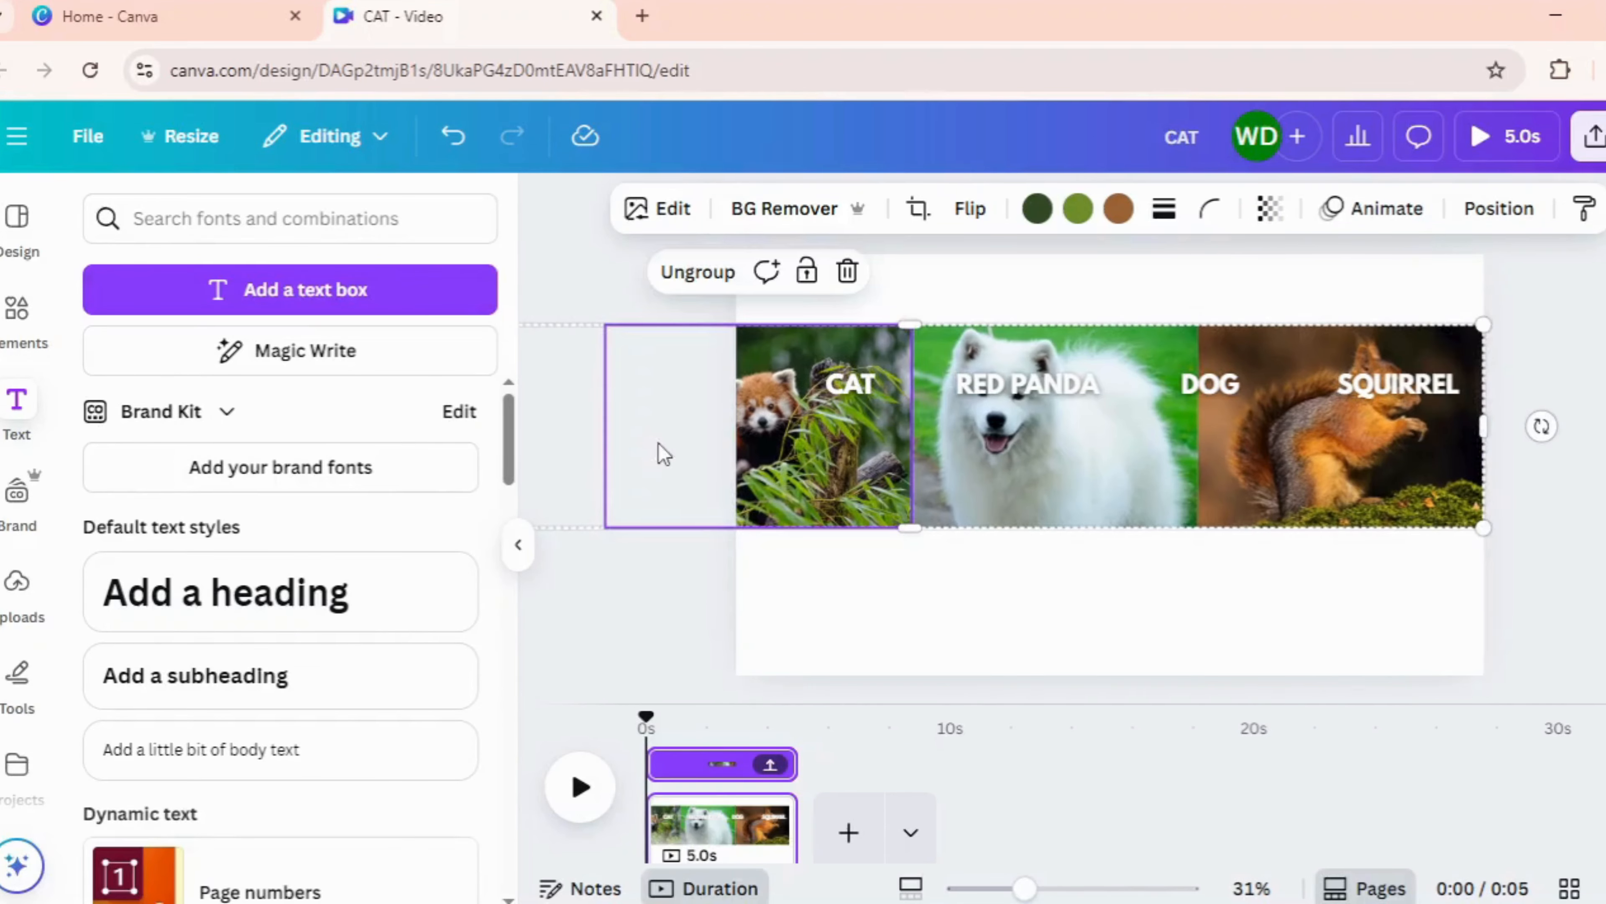
drag(731, 461, 1101, 522)
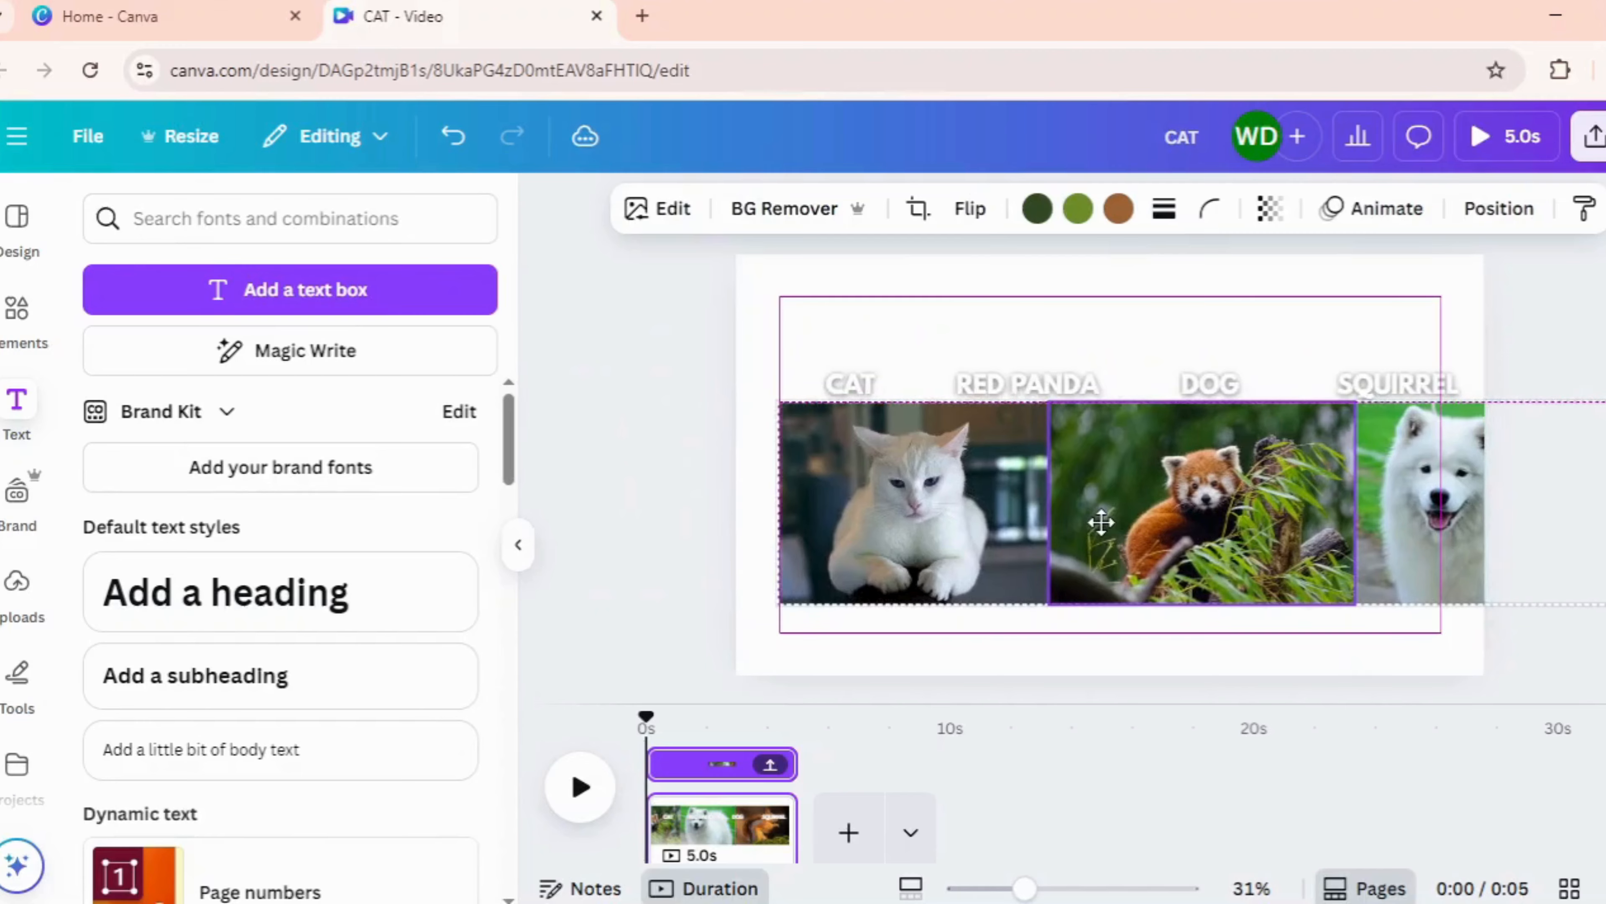
- Enlarge the label group to font size 71.3 and position it so each name sits above its animal photo
click(845, 381)
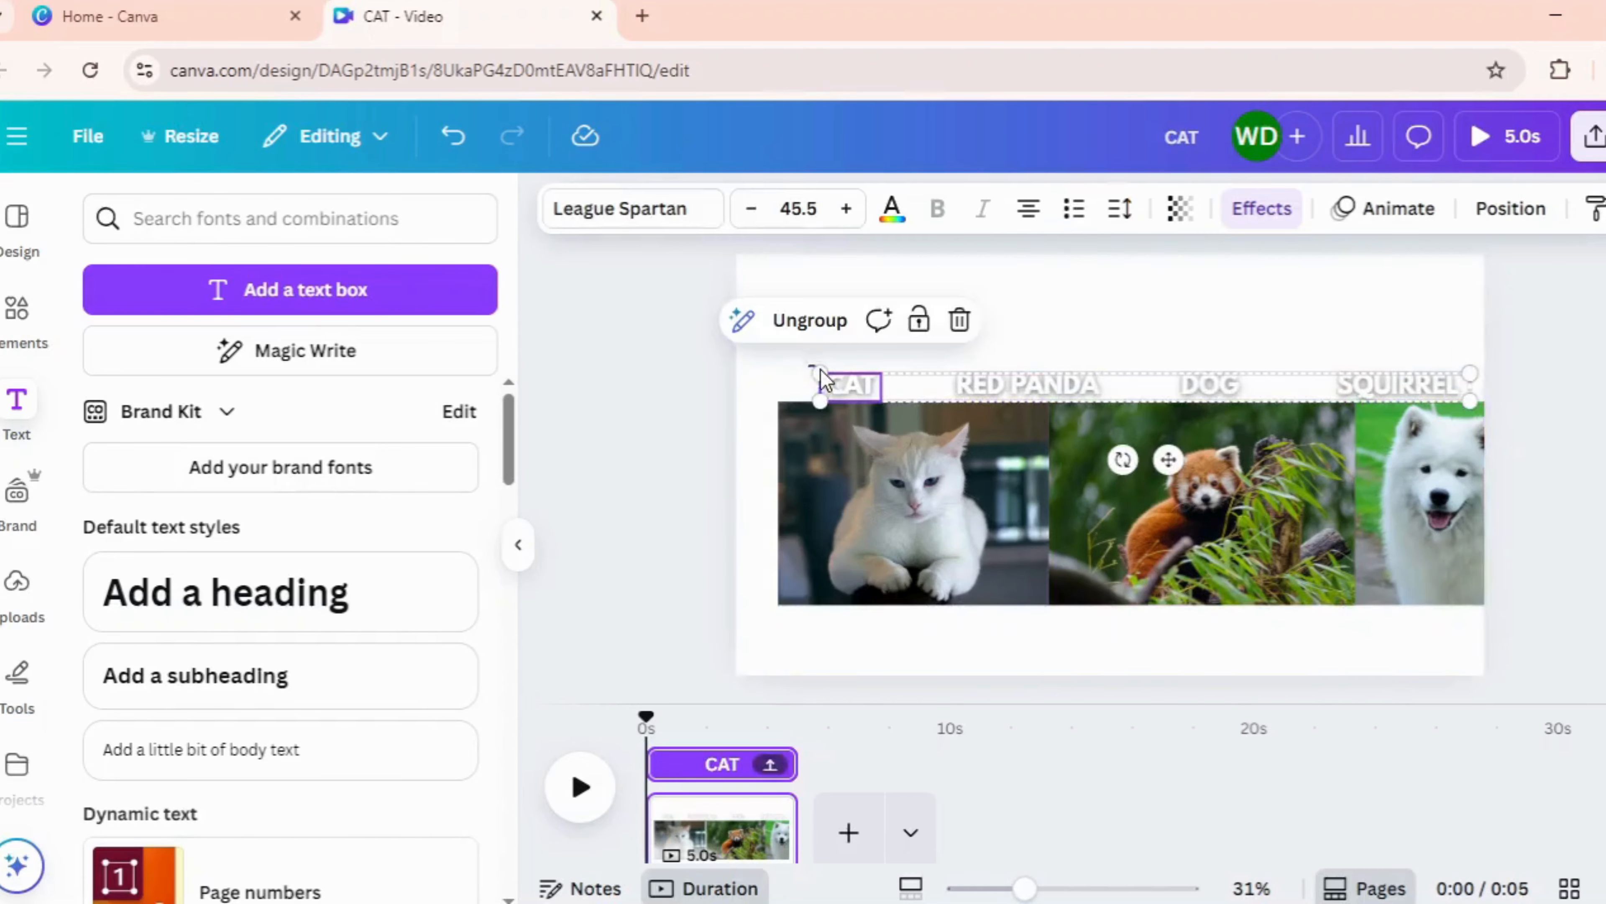
click(820, 369)
click(820, 378)
drag(819, 368, 454, 292)
drag(699, 383, 1099, 375)
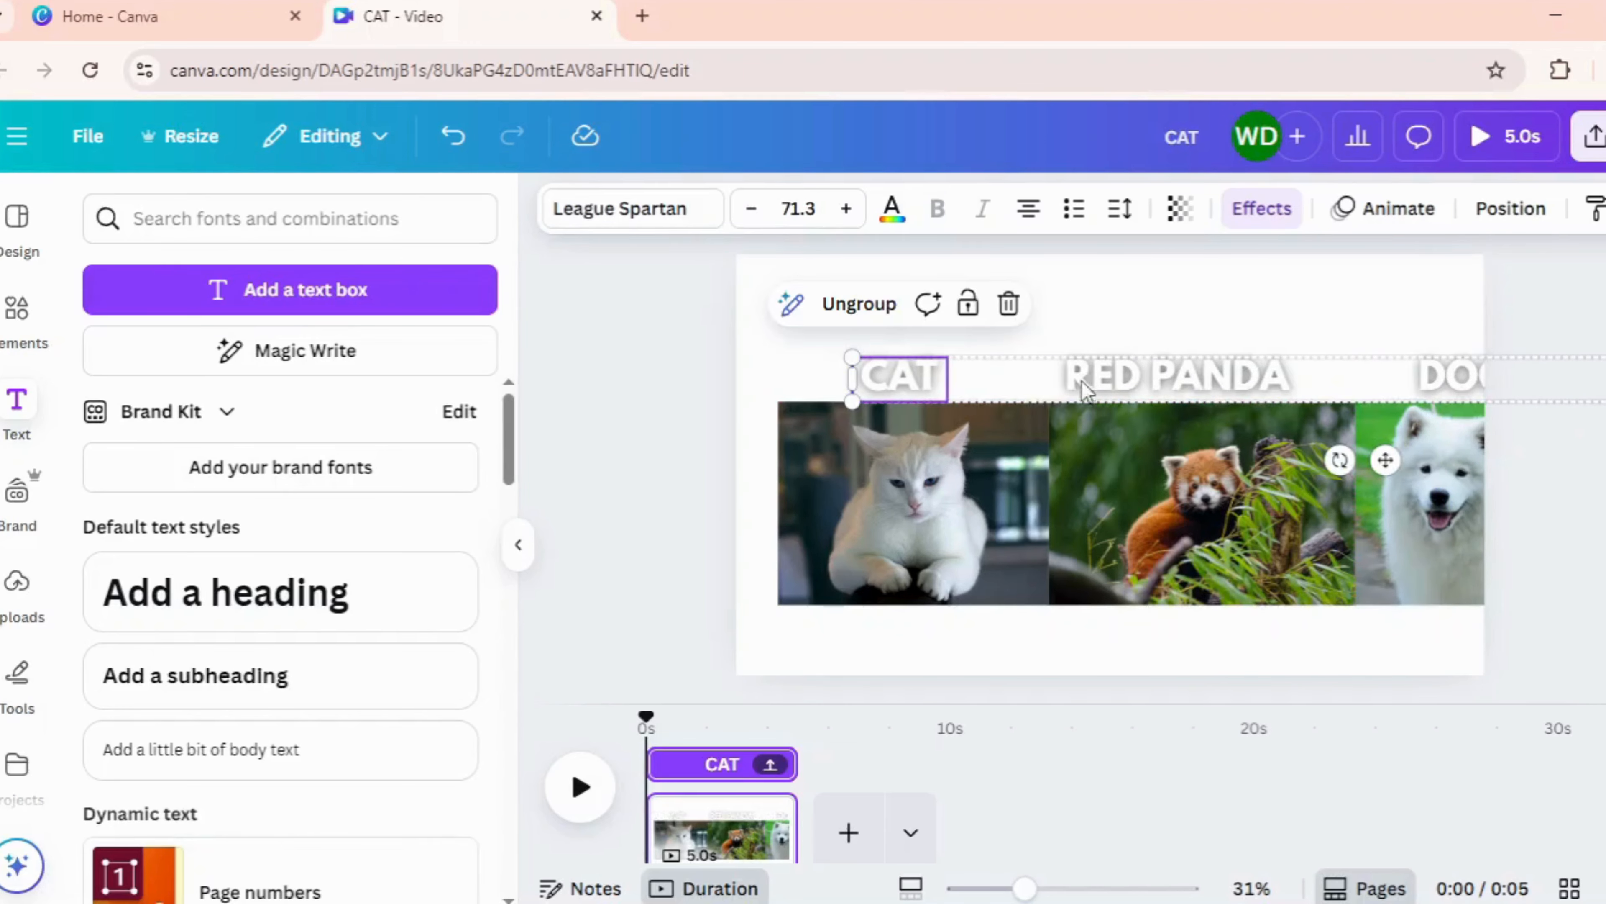
- Search the graphics for CIRCLE HOLE and add the black square with a small round hole to the page
click(27, 320)
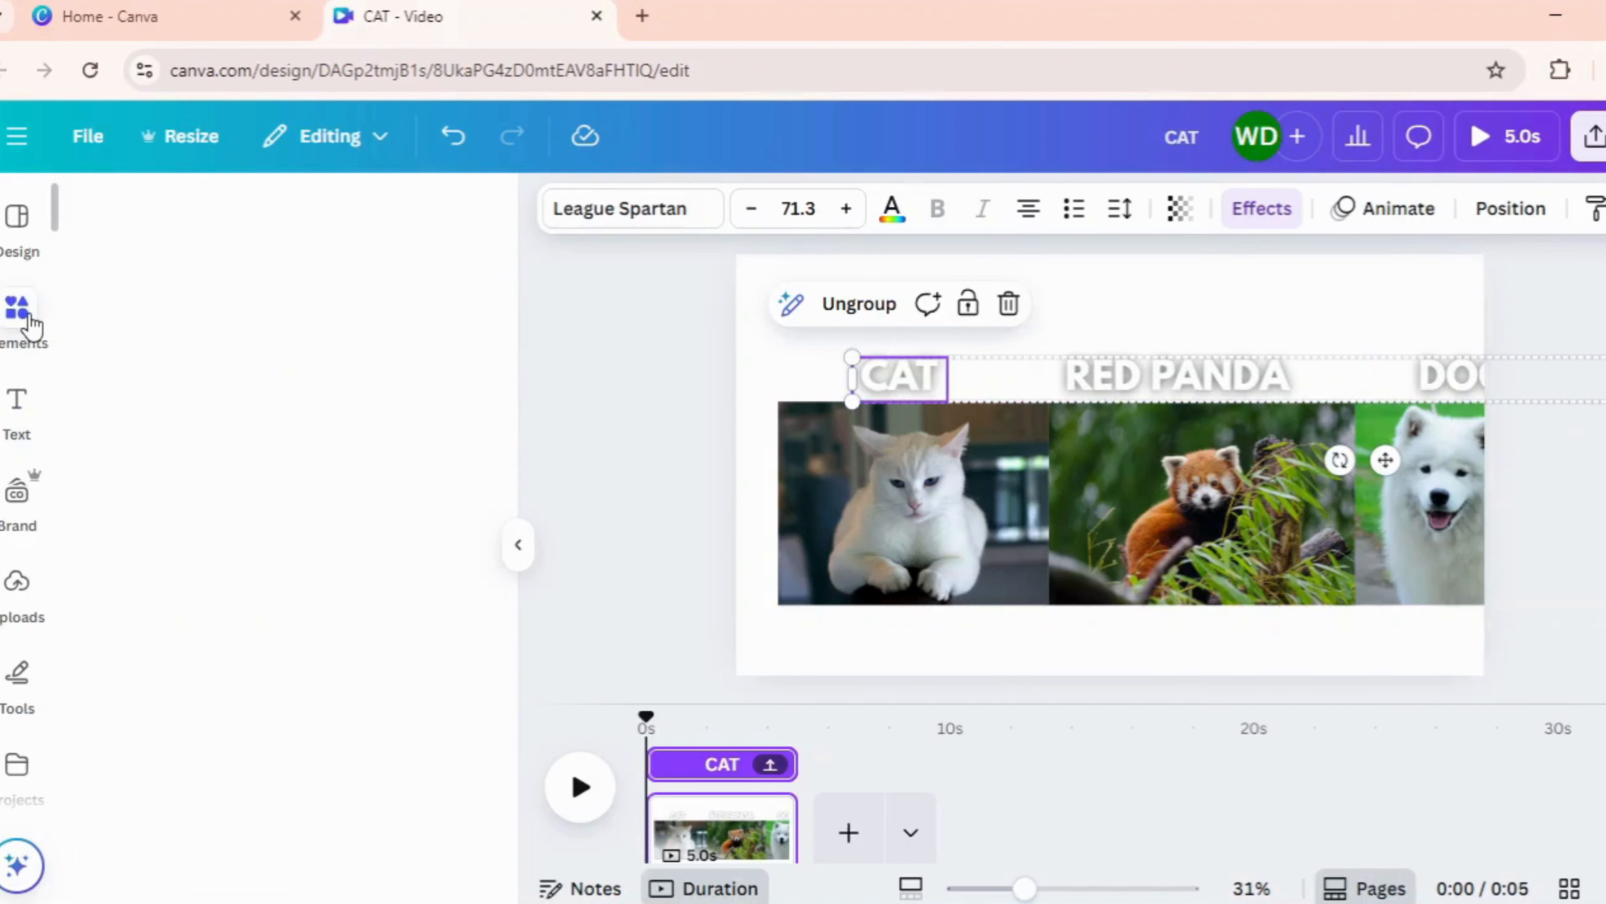
click(174, 230)
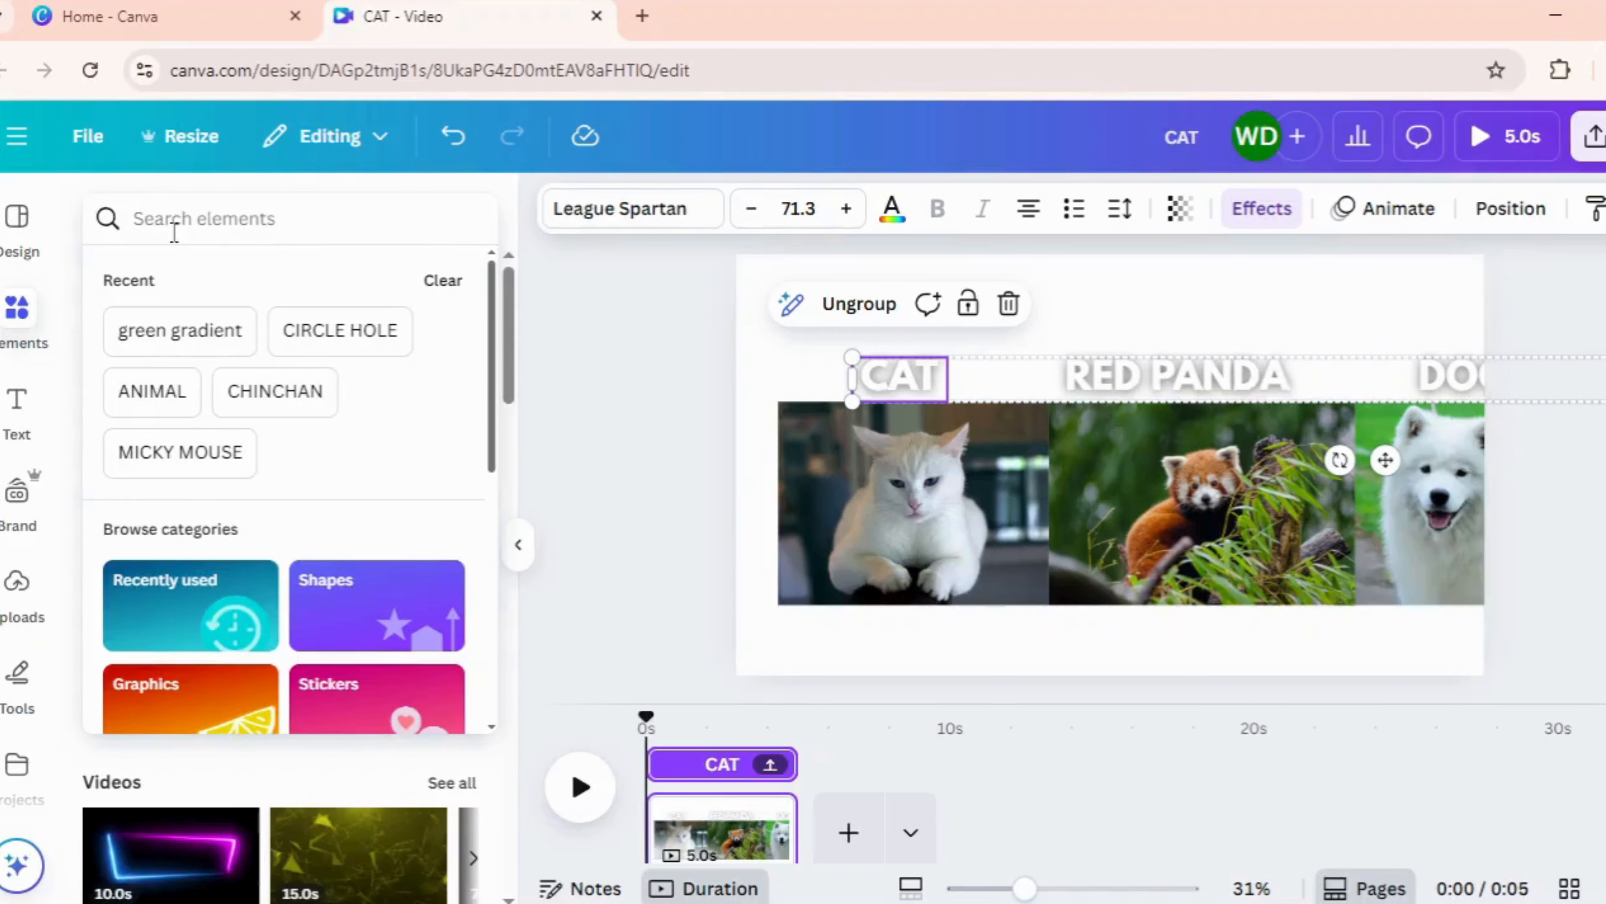
text(CIR)
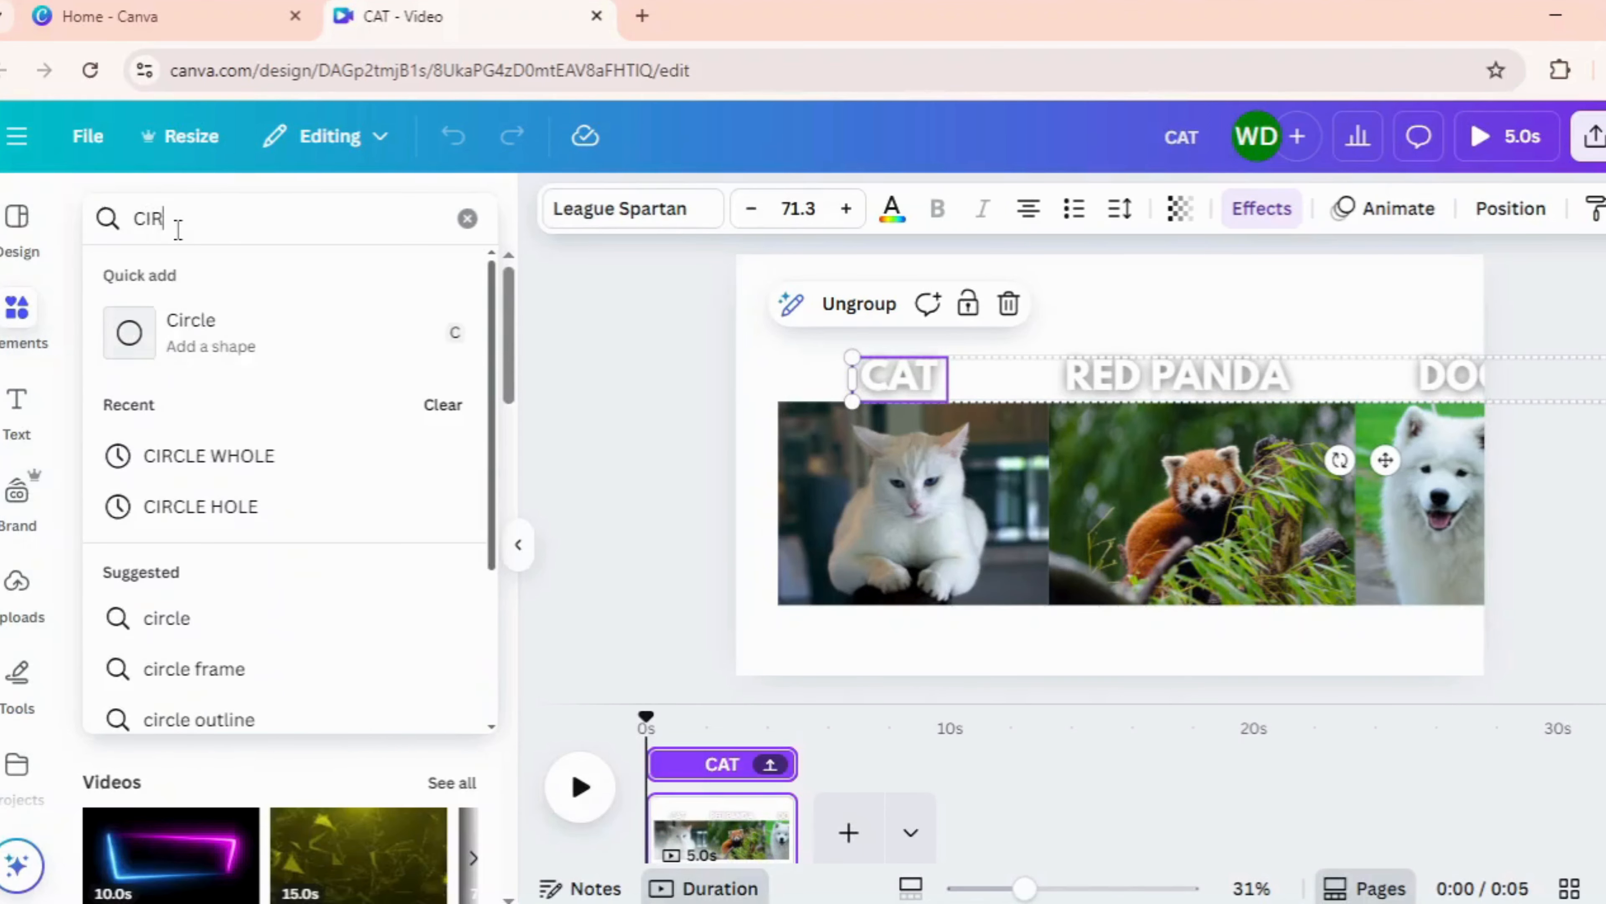
text(CLE HOLE)
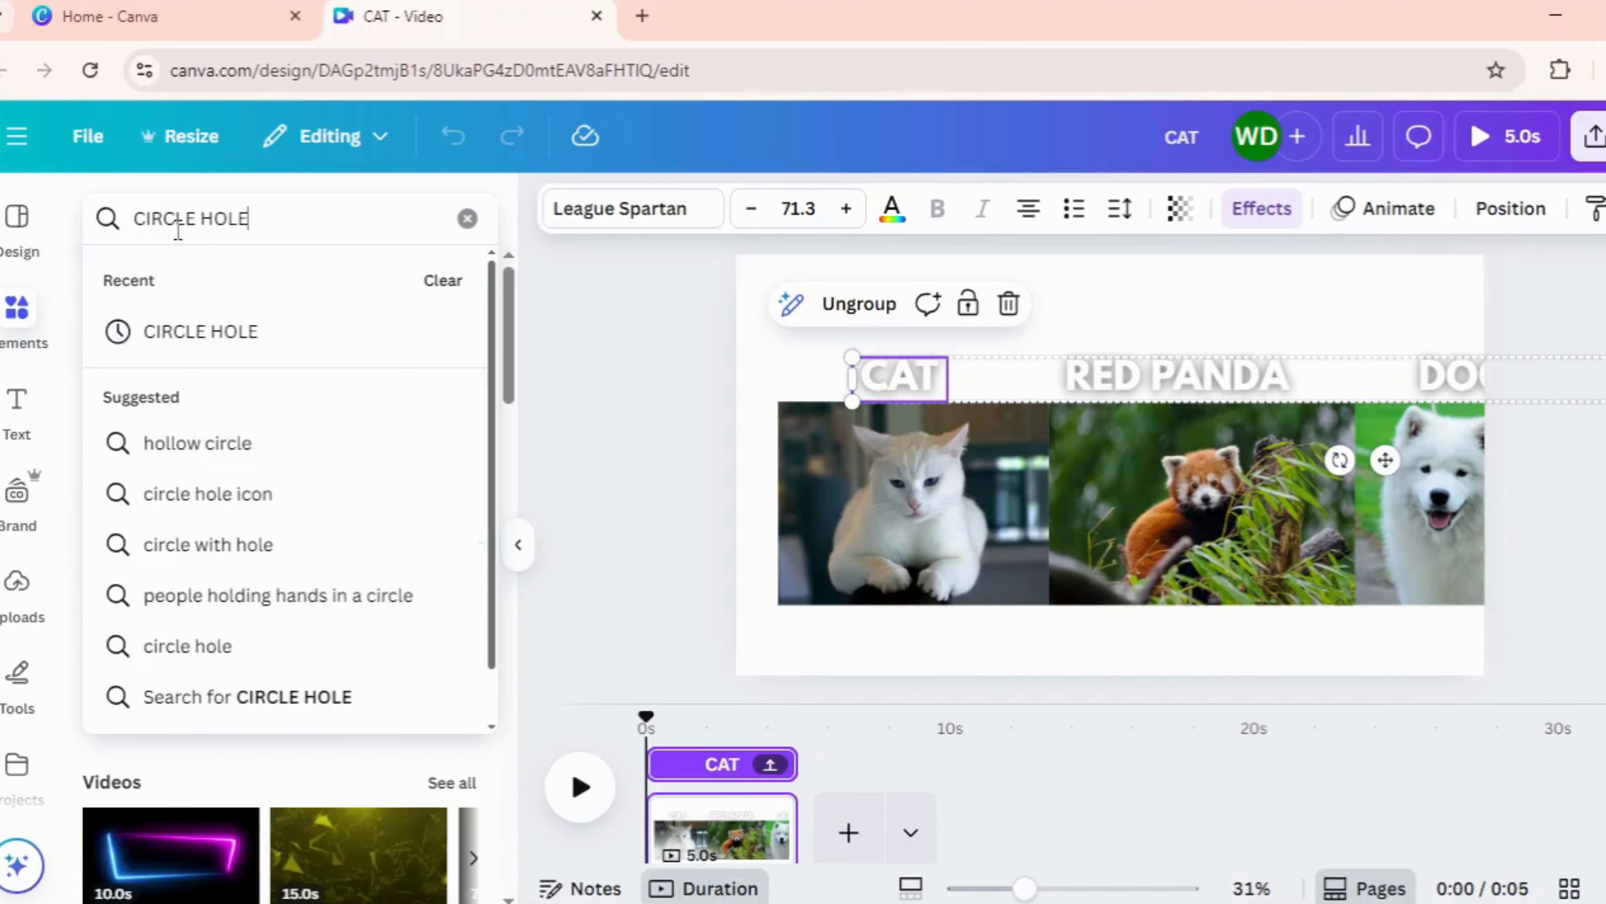
key(Return)
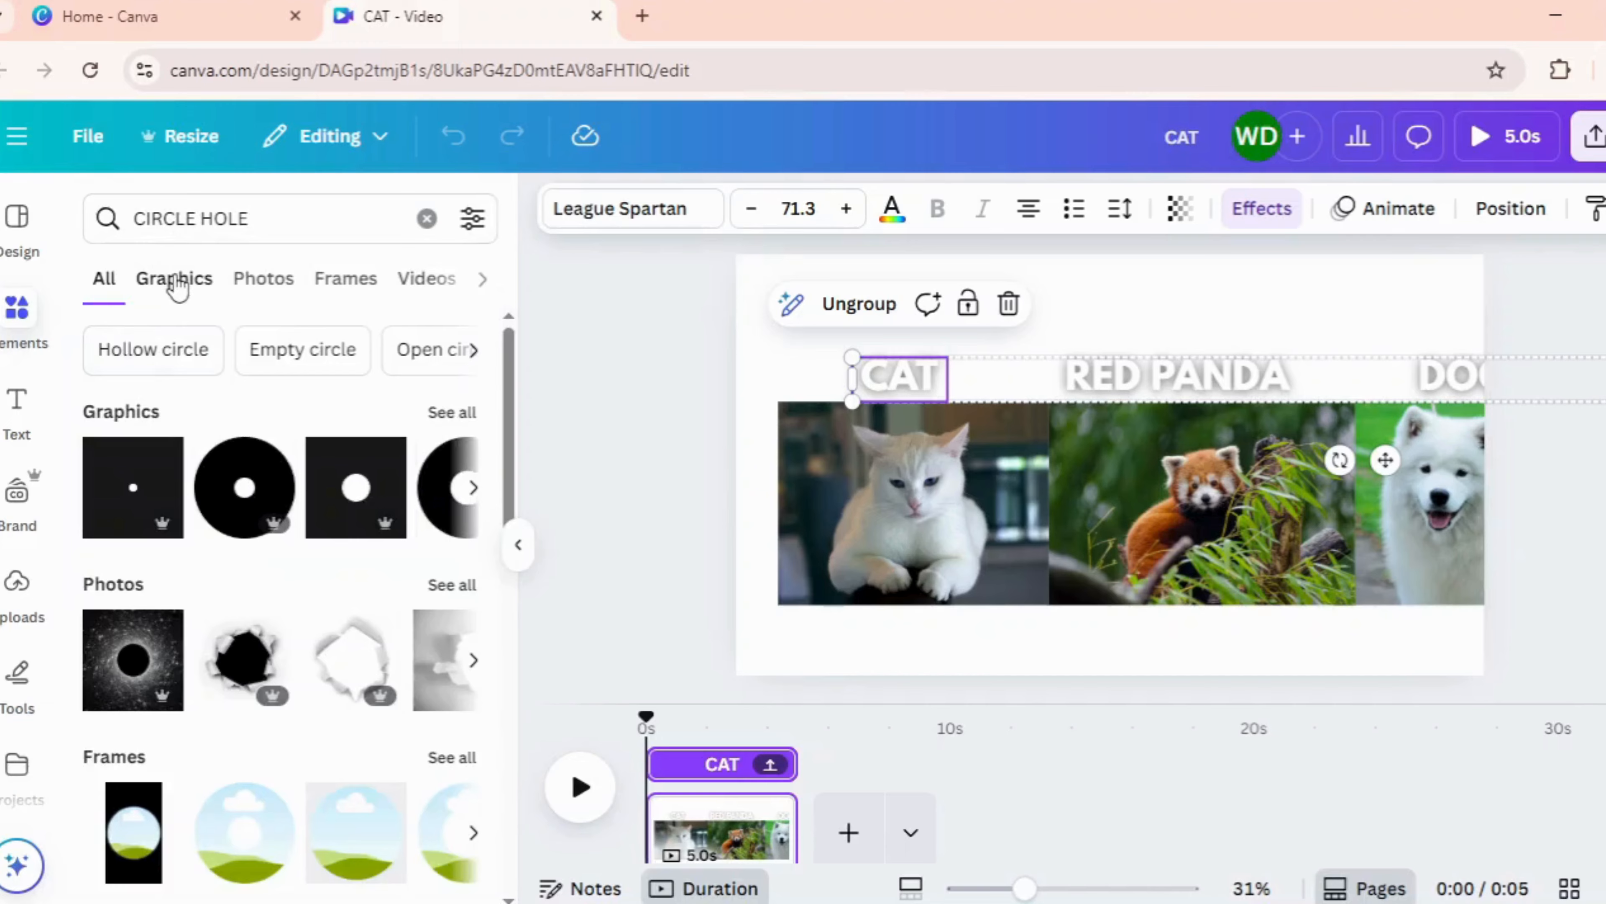
click(176, 281)
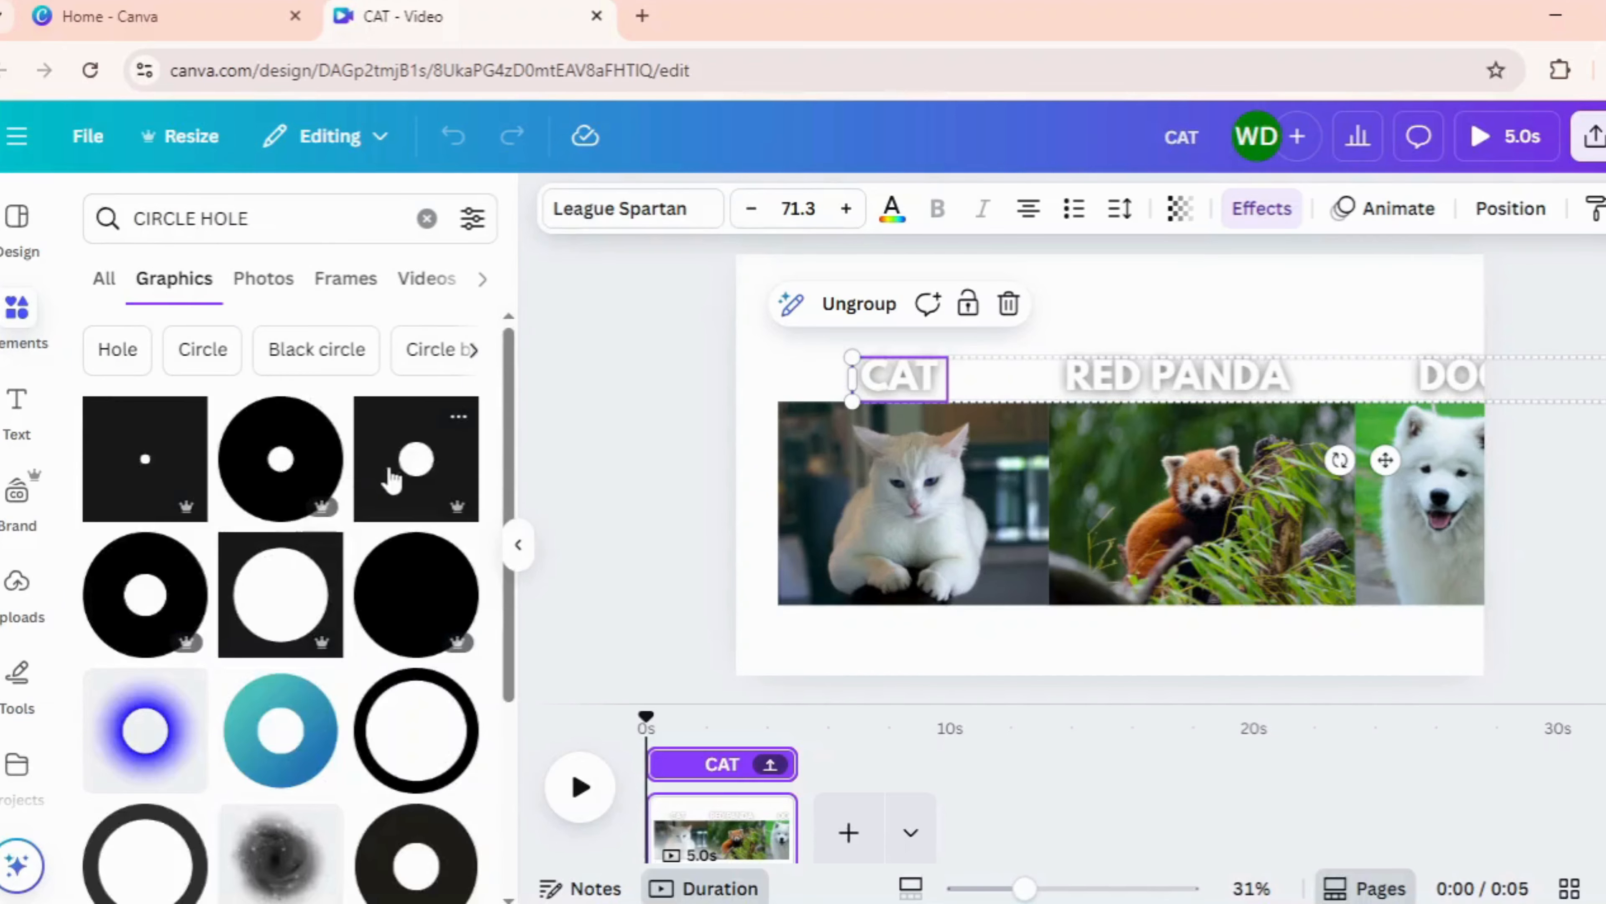
click(392, 478)
click(518, 544)
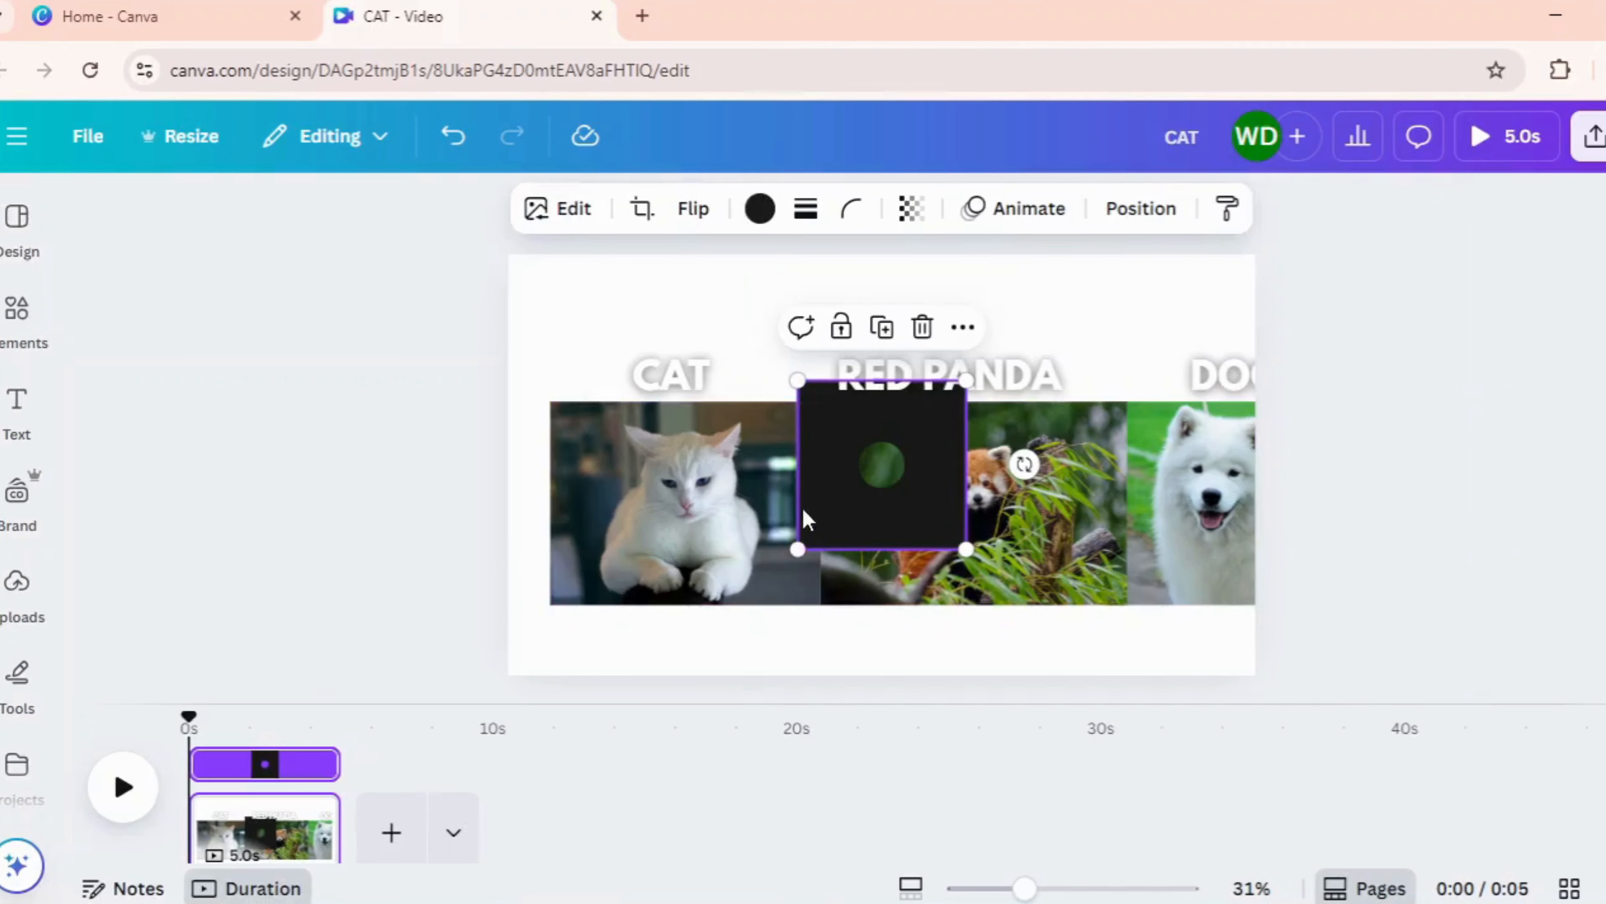
- Enlarge the black square graphic to cover the whole page and move it up so its hole sits near the page centre
drag(804, 519, 547, 390)
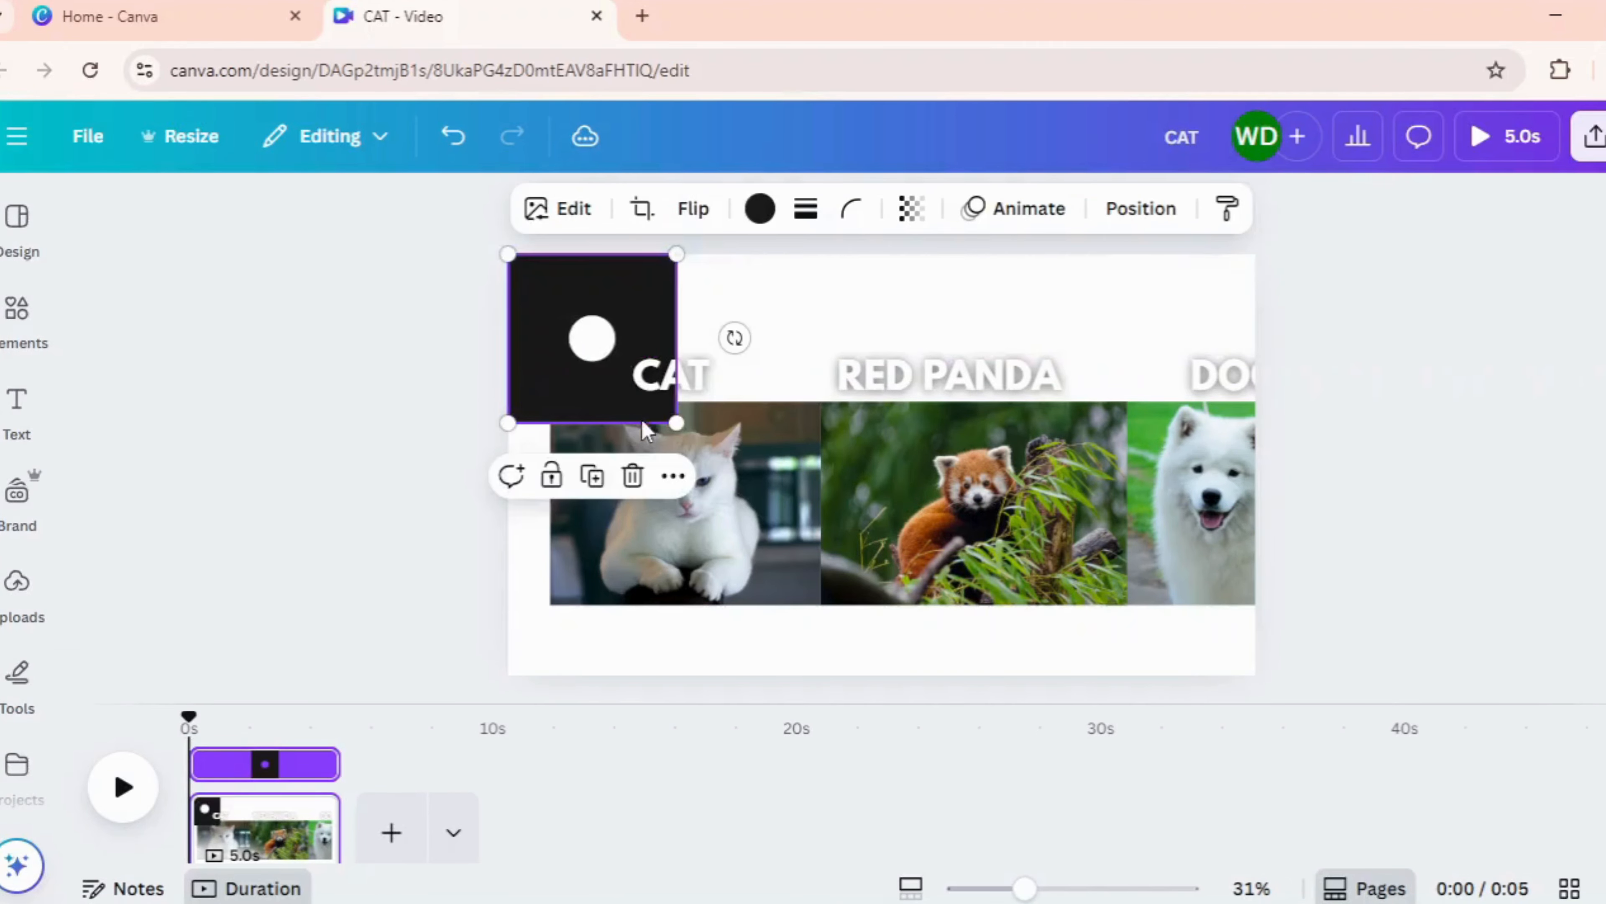
drag(680, 422, 1567, 786)
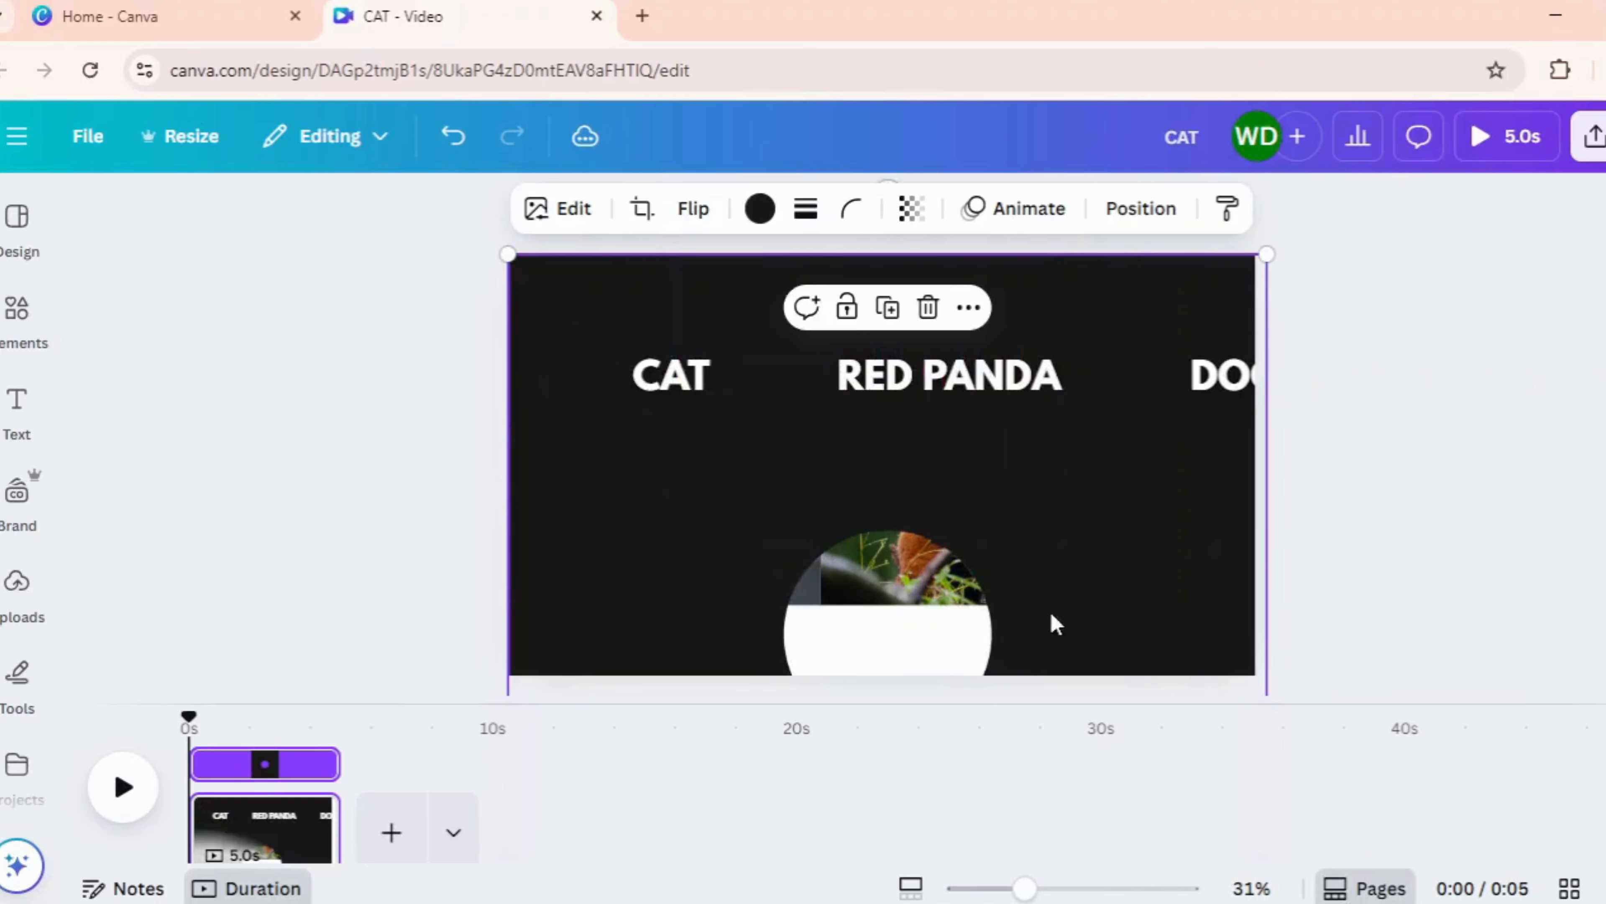
drag(1029, 607, 1022, 460)
- Shift and slightly enlarge the photo group so the cat fills the round hole, and move the label group so CAT sits above it
right_click(981, 481)
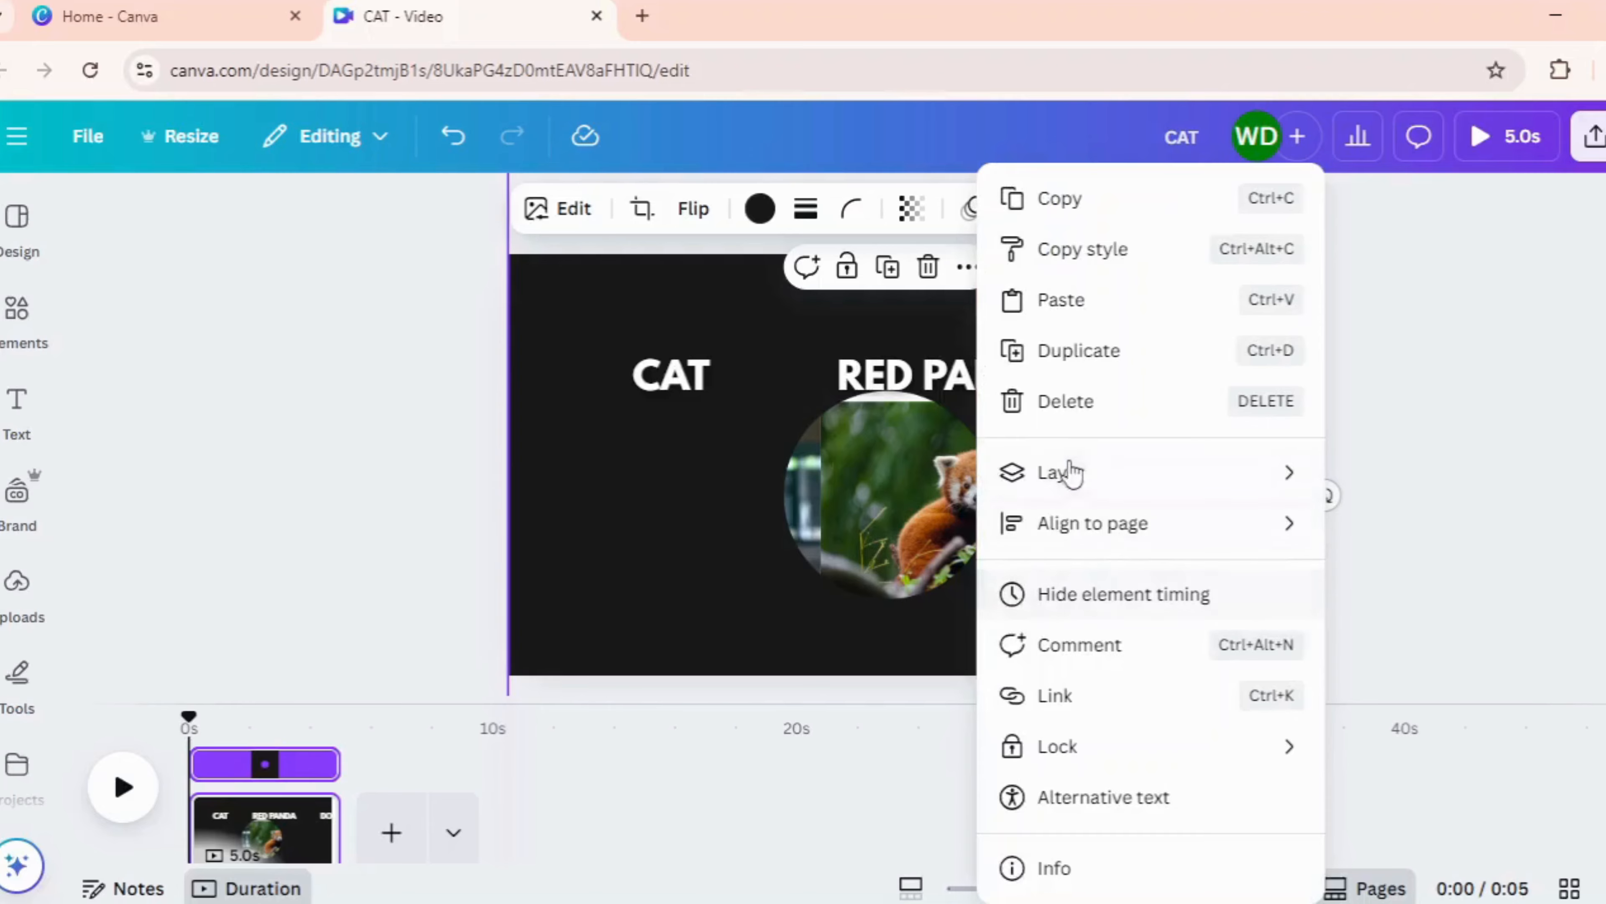
mouse_move(1084, 474)
click(1359, 699)
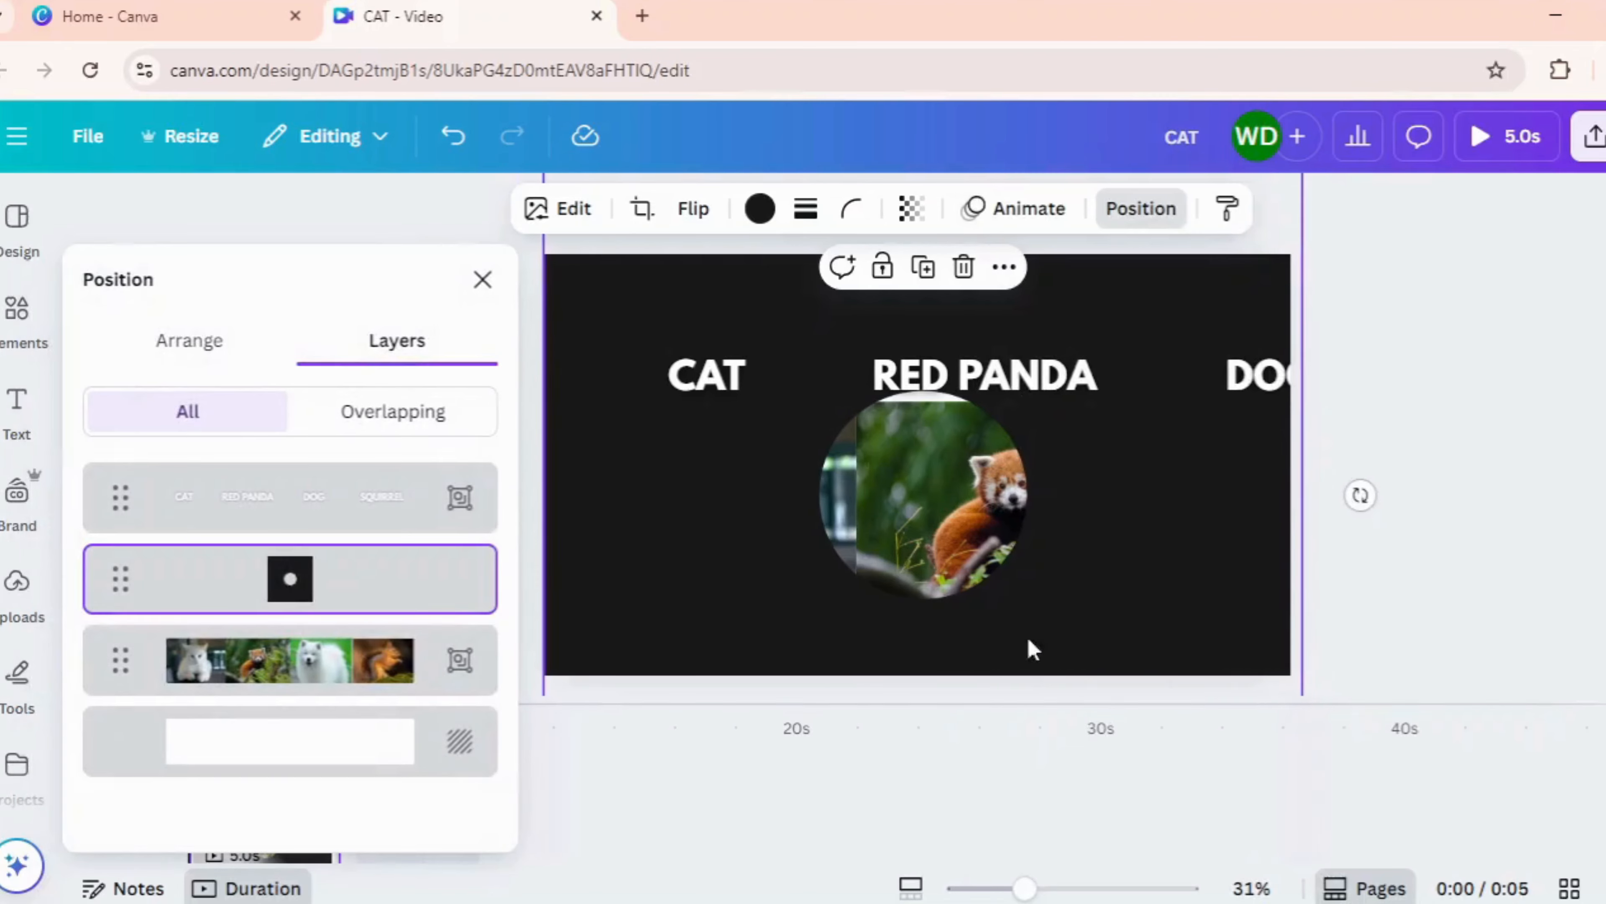
click(373, 677)
drag(792, 599, 997, 564)
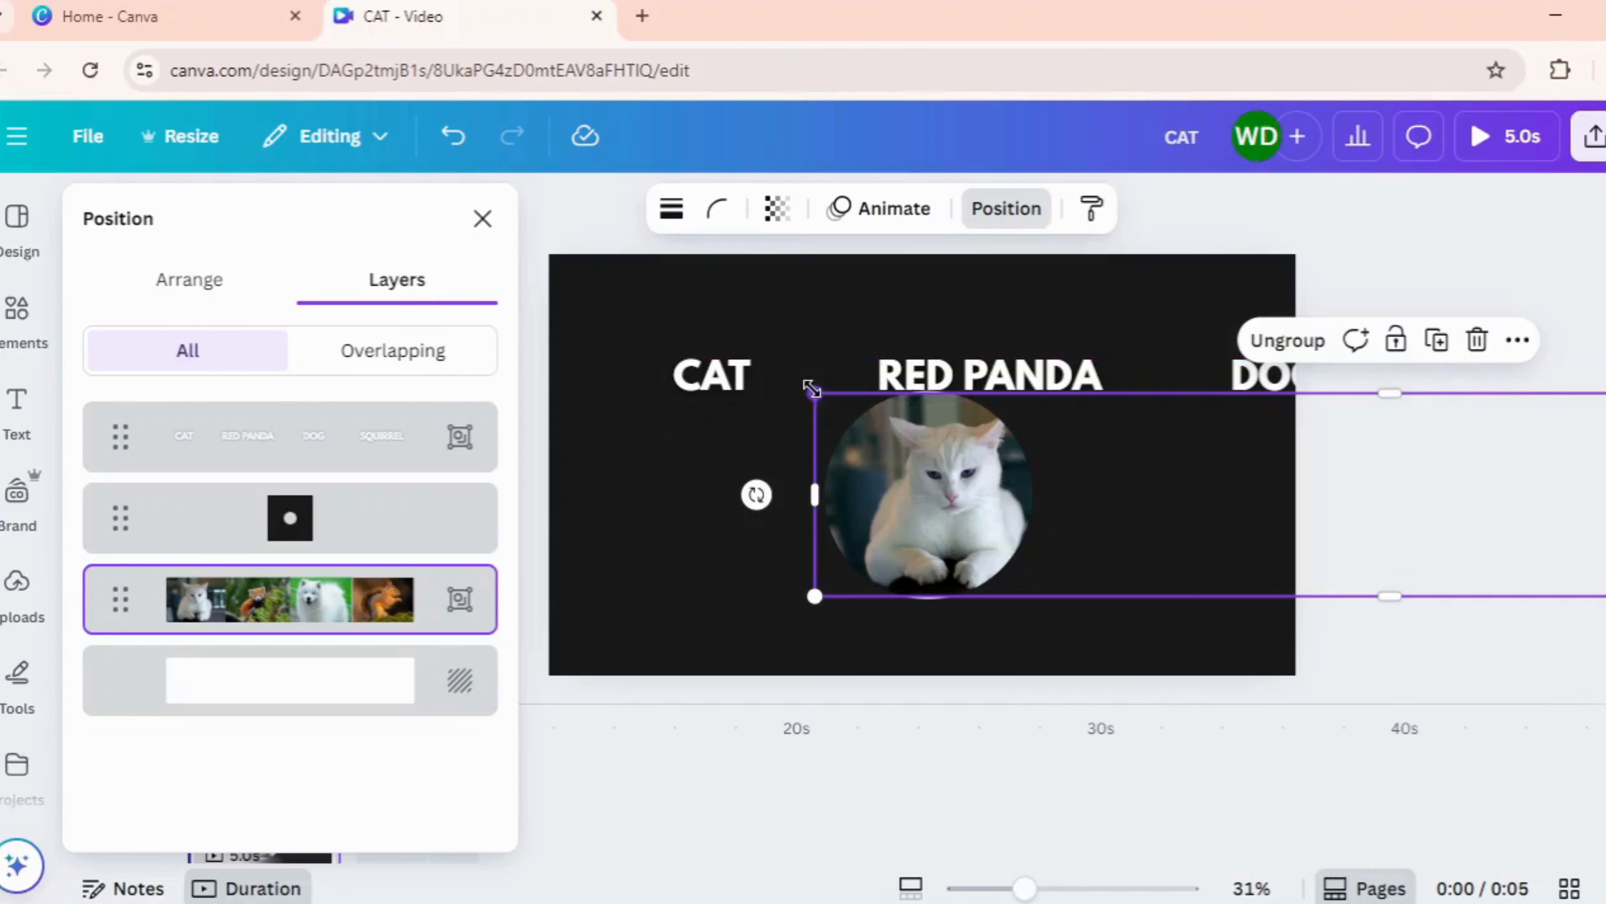
drag(812, 390, 781, 377)
drag(839, 506, 850, 503)
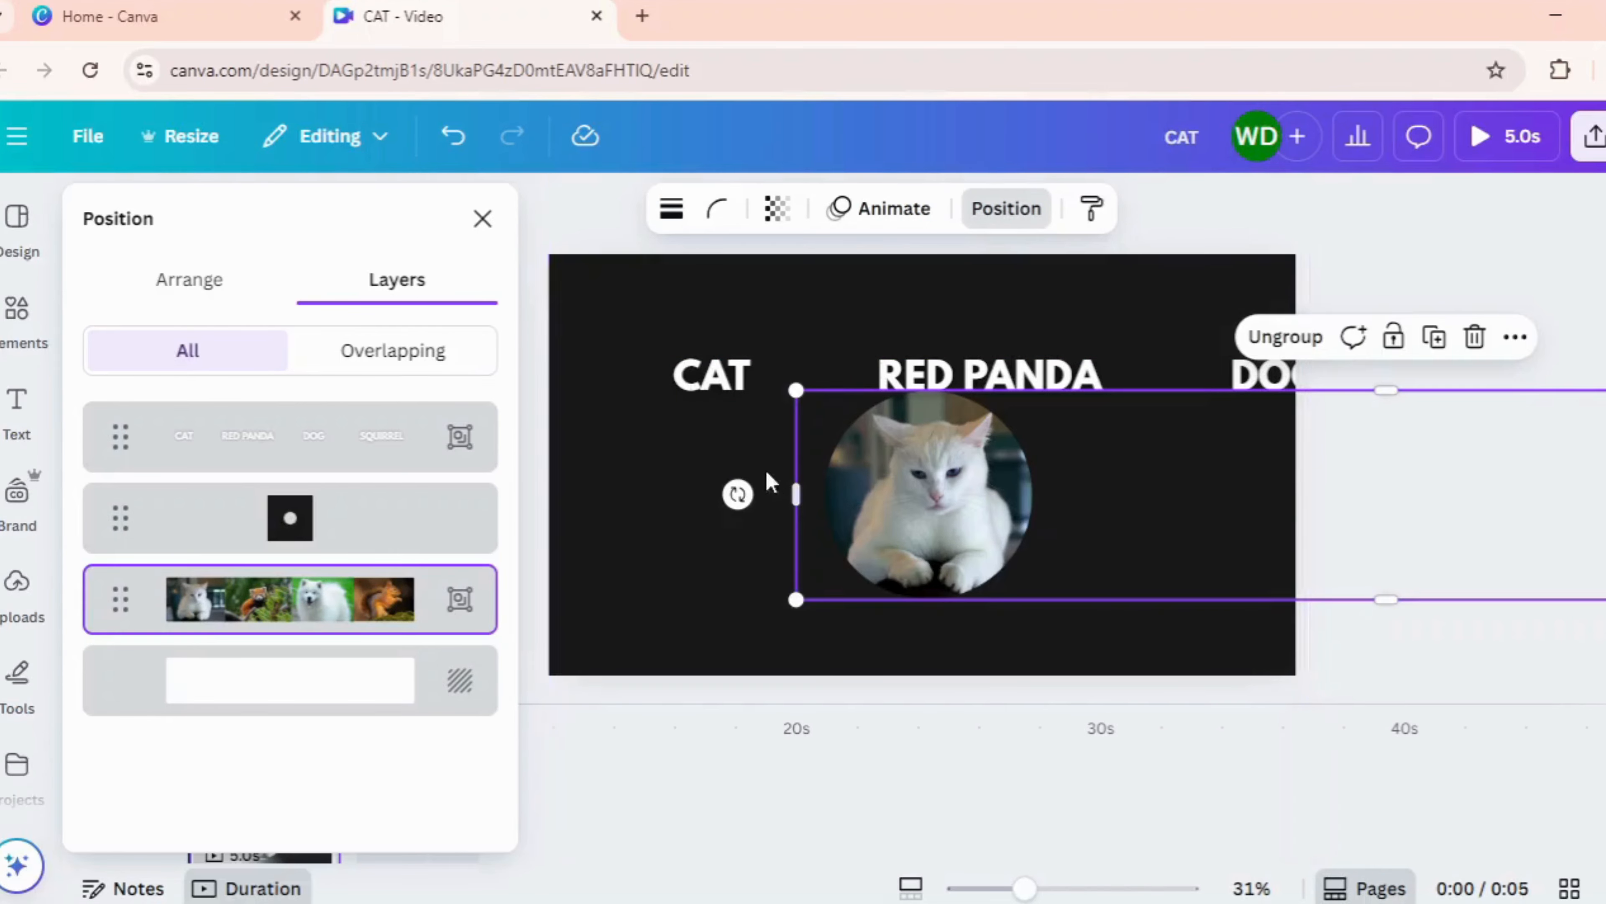
click(826, 358)
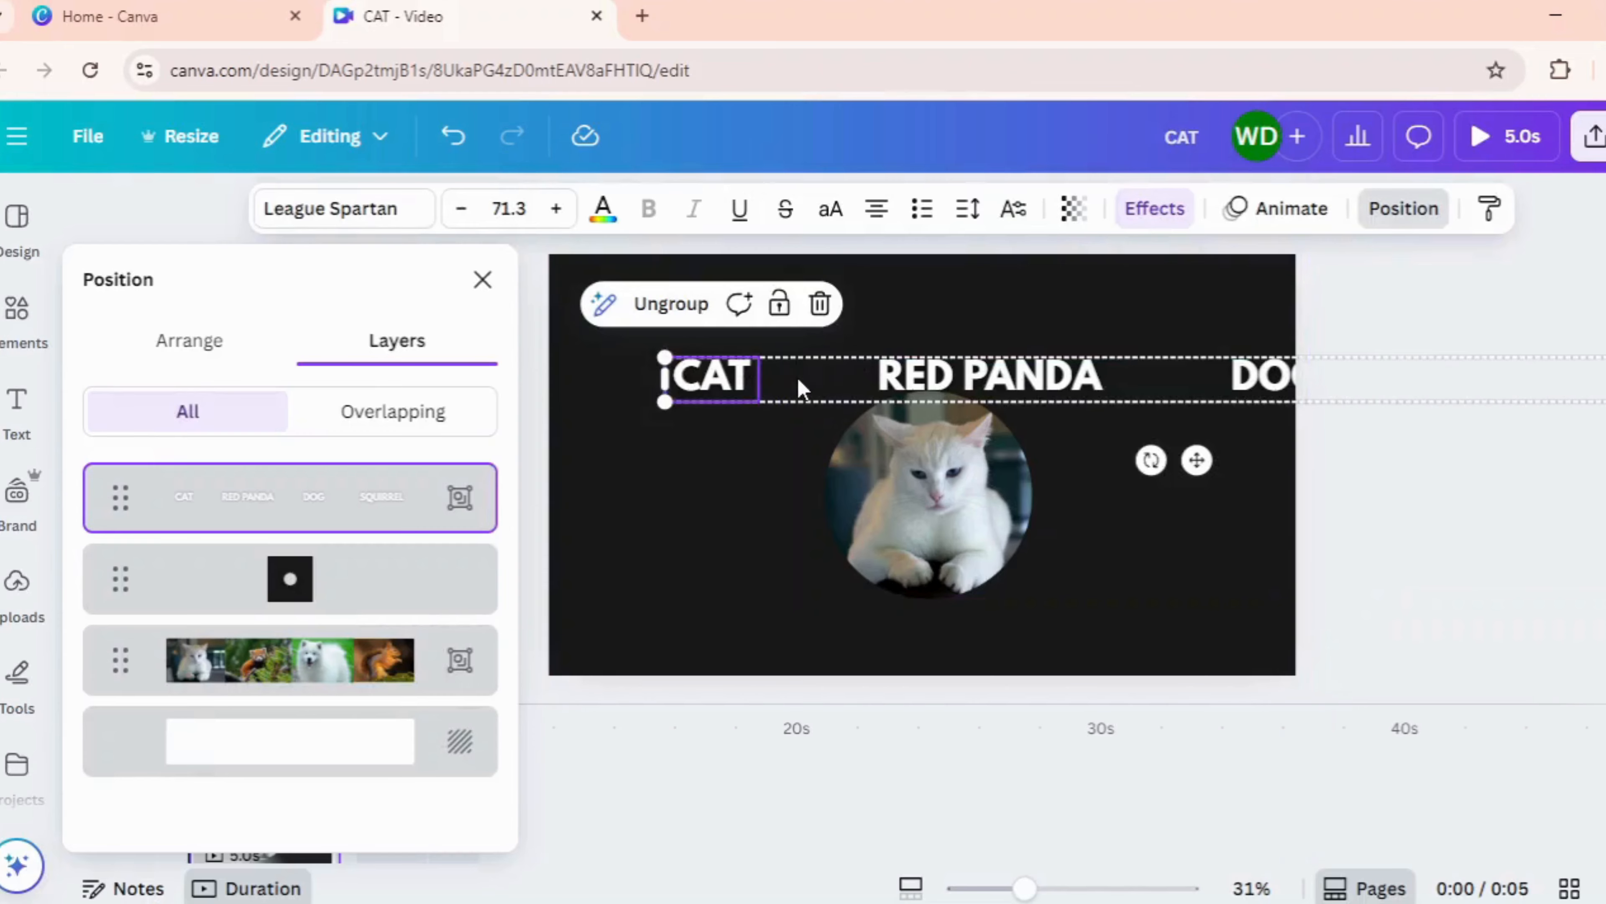
drag(835, 377, 994, 378)
- Enlarge the black mask further, and enlarge and reposition the photo group so the cat fills its bigger hole
click(952, 535)
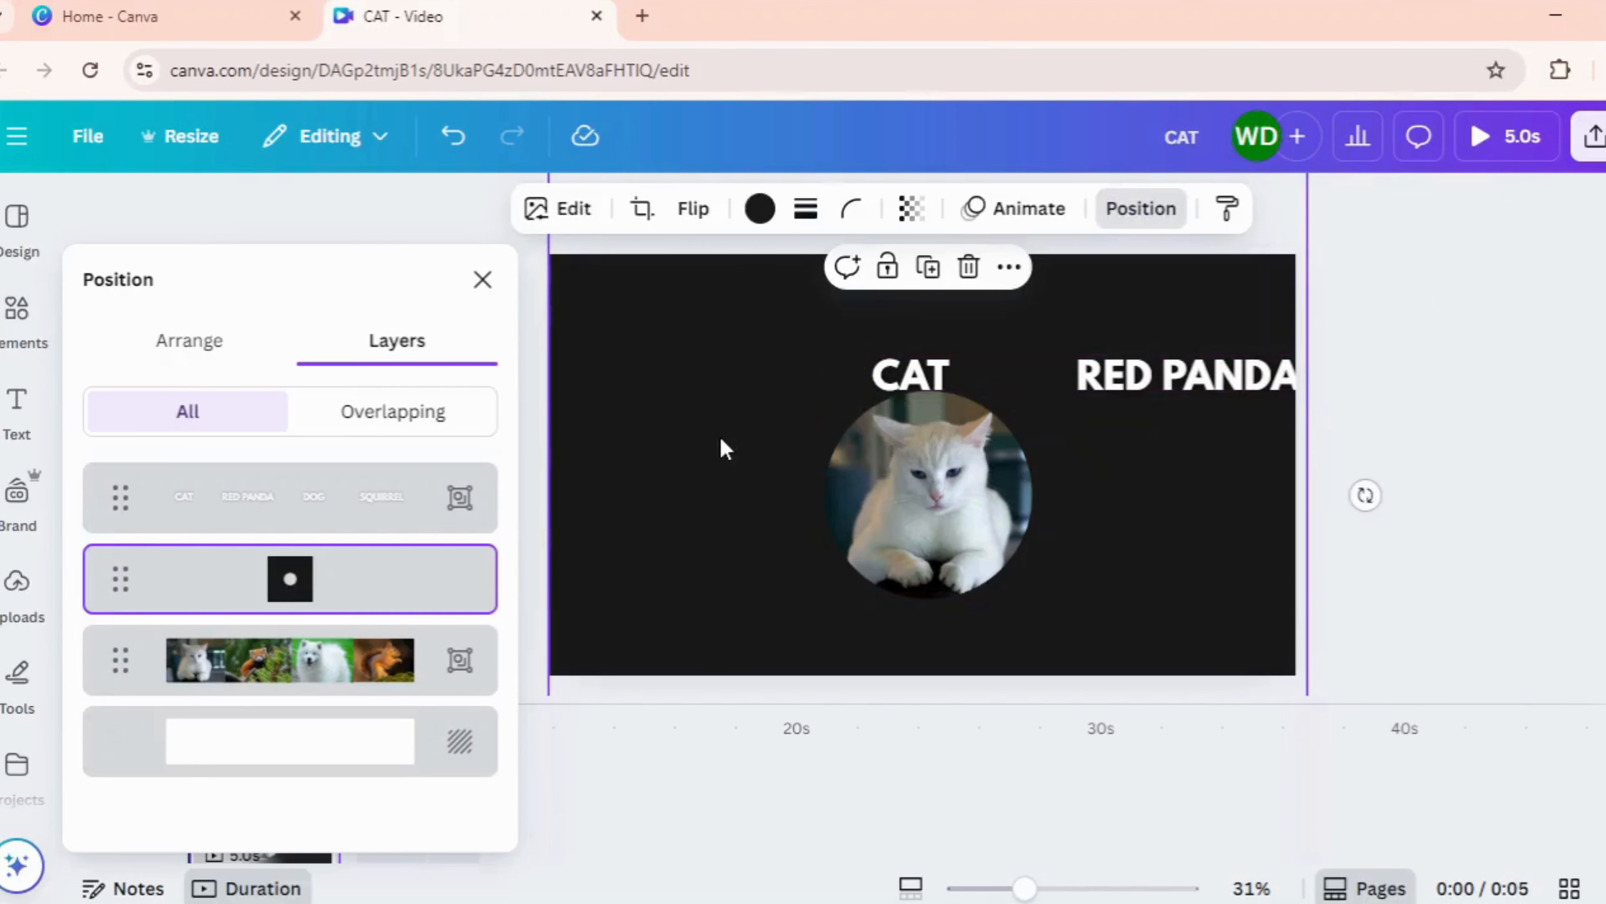
drag(1023, 888, 985, 888)
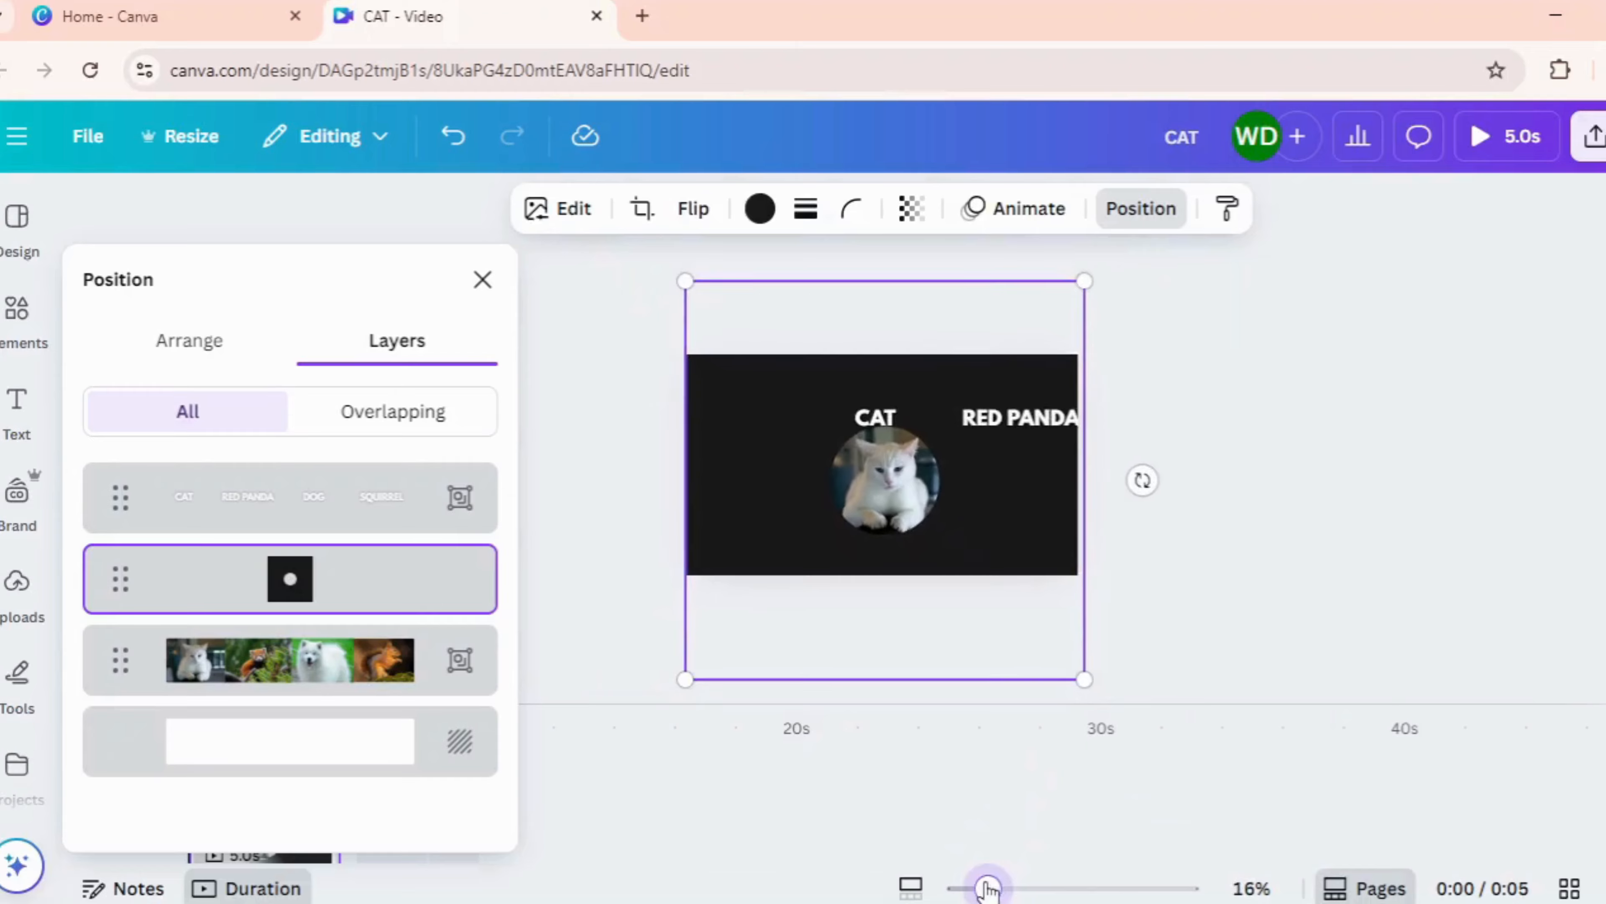
drag(693, 289, 646, 240)
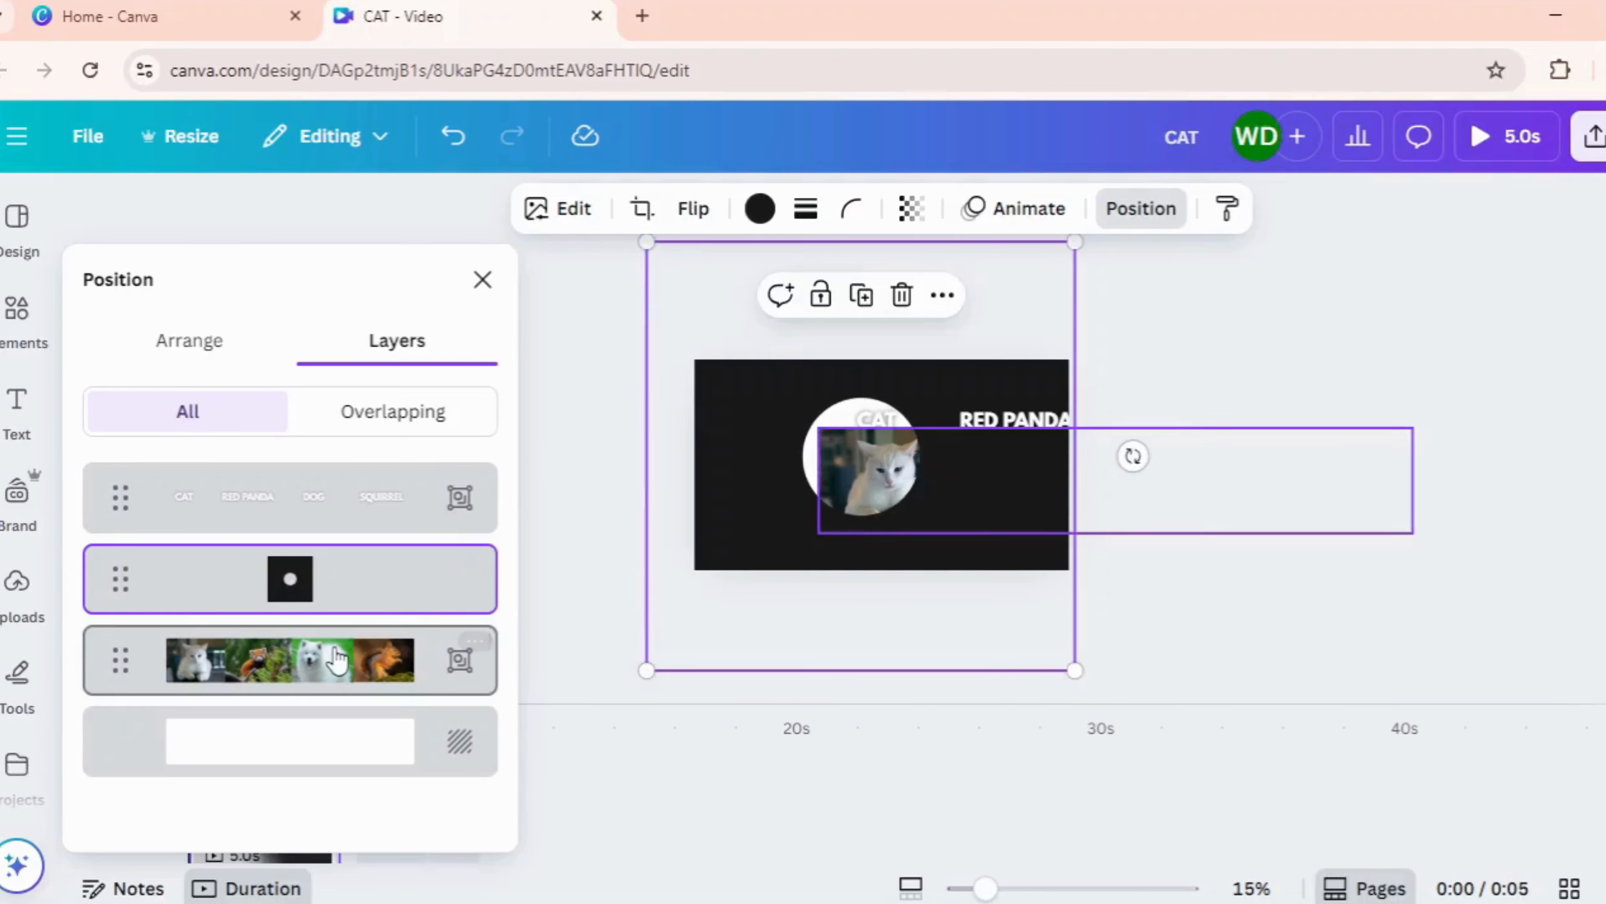
click(459, 660)
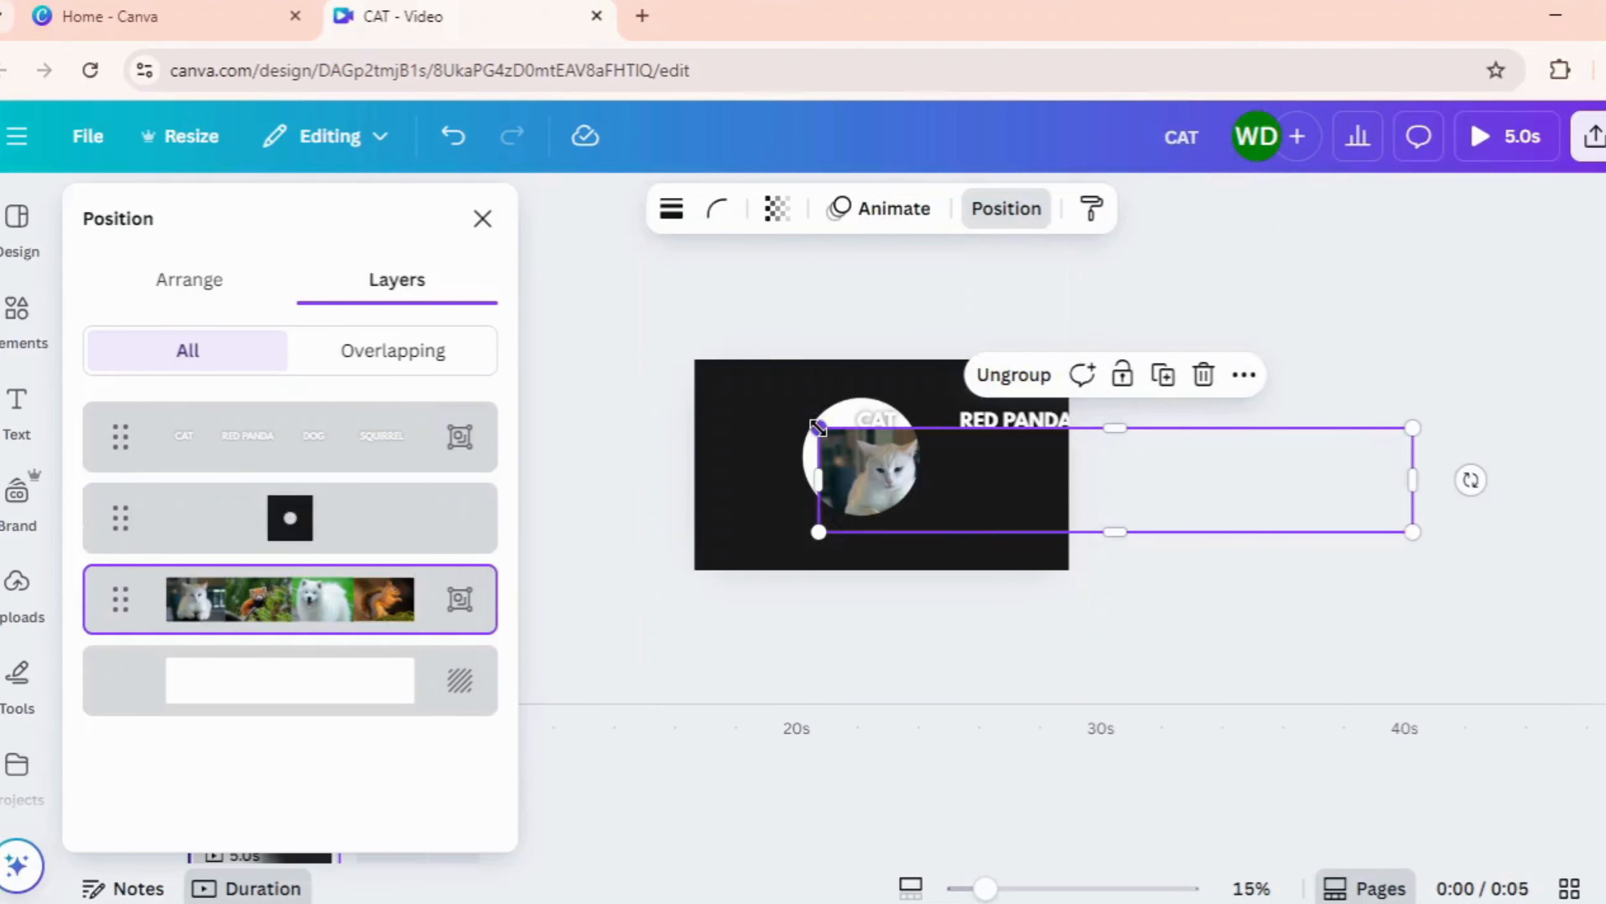
drag(818, 428, 717, 384)
drag(849, 502, 869, 500)
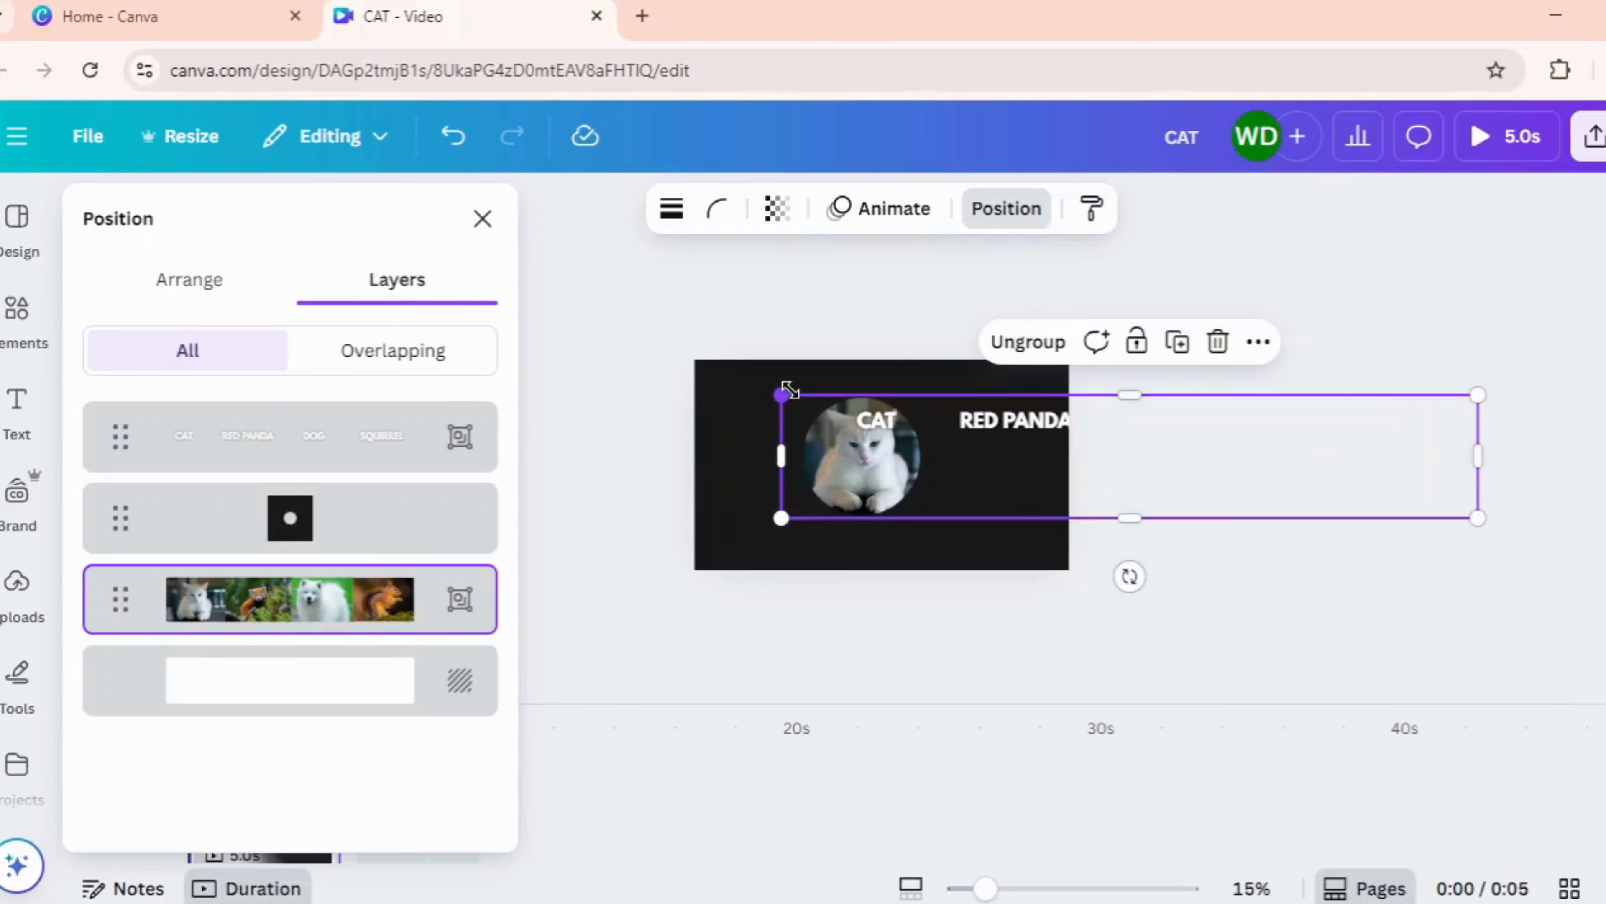
drag(779, 390, 570, 355)
- Enlarge the label group to font size 182 and position it so CAT sits just above the round cat photo
click(878, 432)
drag(613, 445, 977, 413)
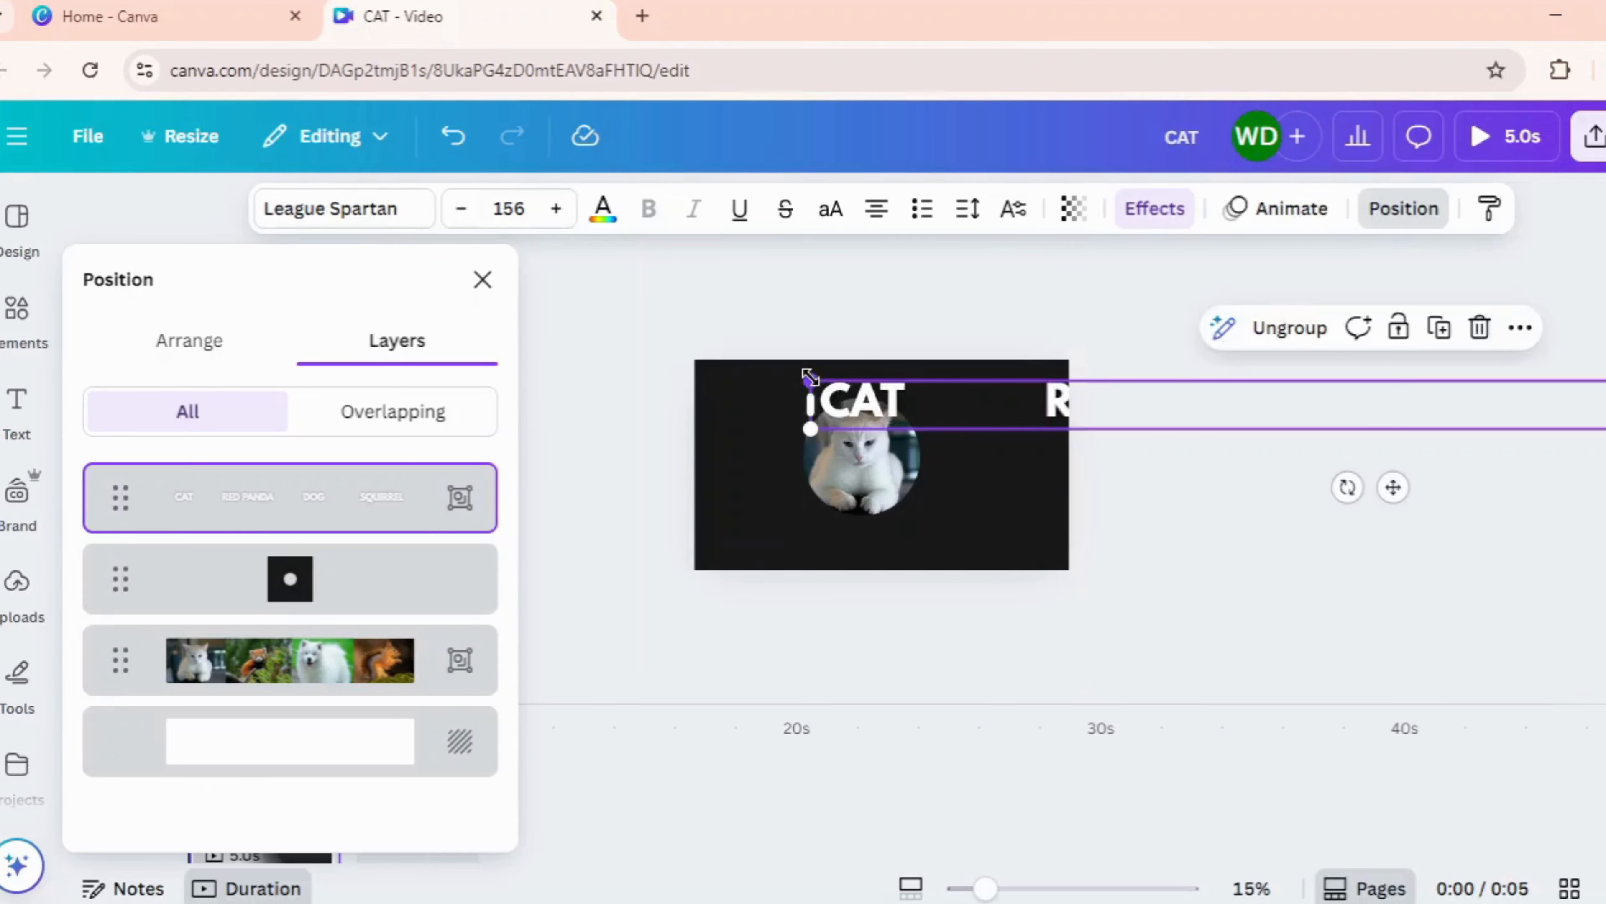
drag(804, 382, 898, 399)
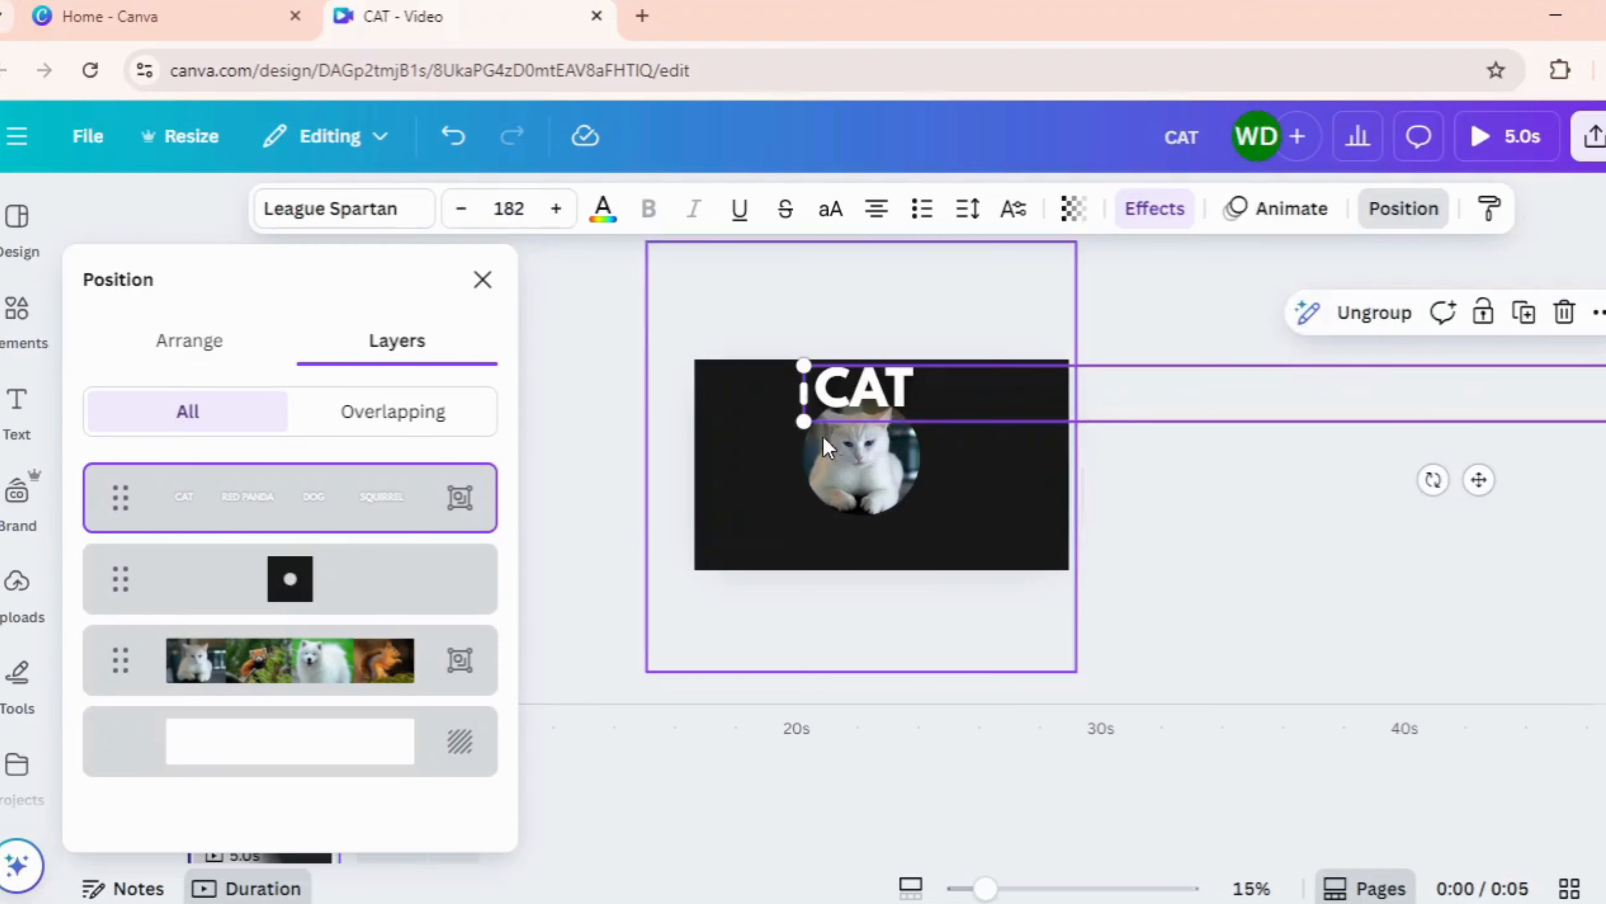
- Change the circle-hole mask's color from the document colors to white
click(751, 421)
click(762, 209)
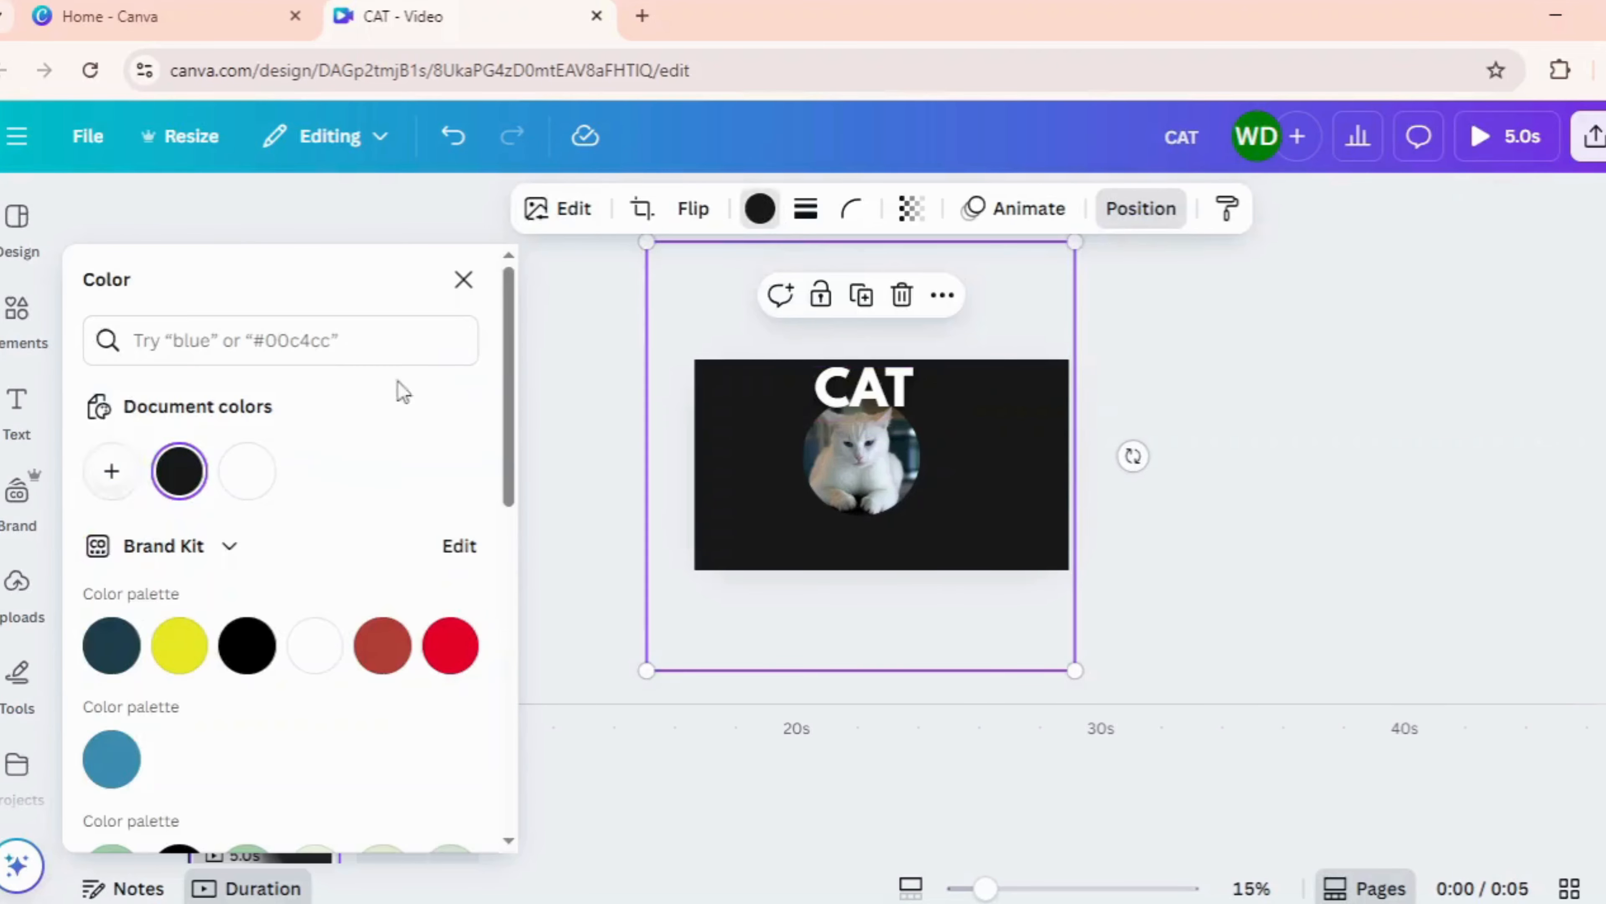
click(247, 471)
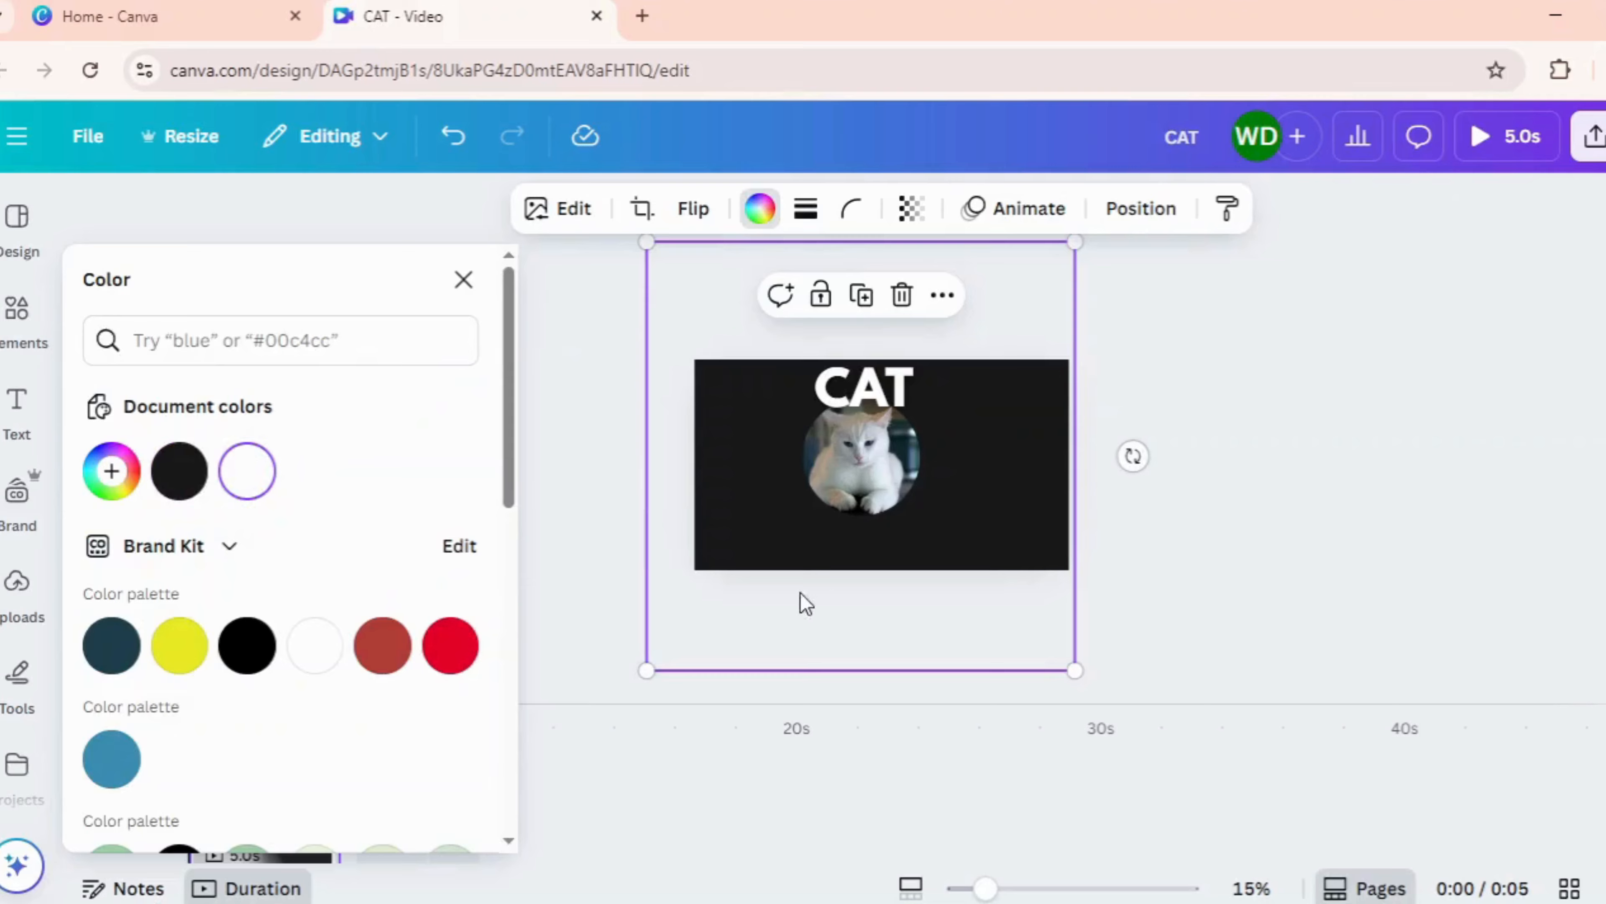
click(1197, 619)
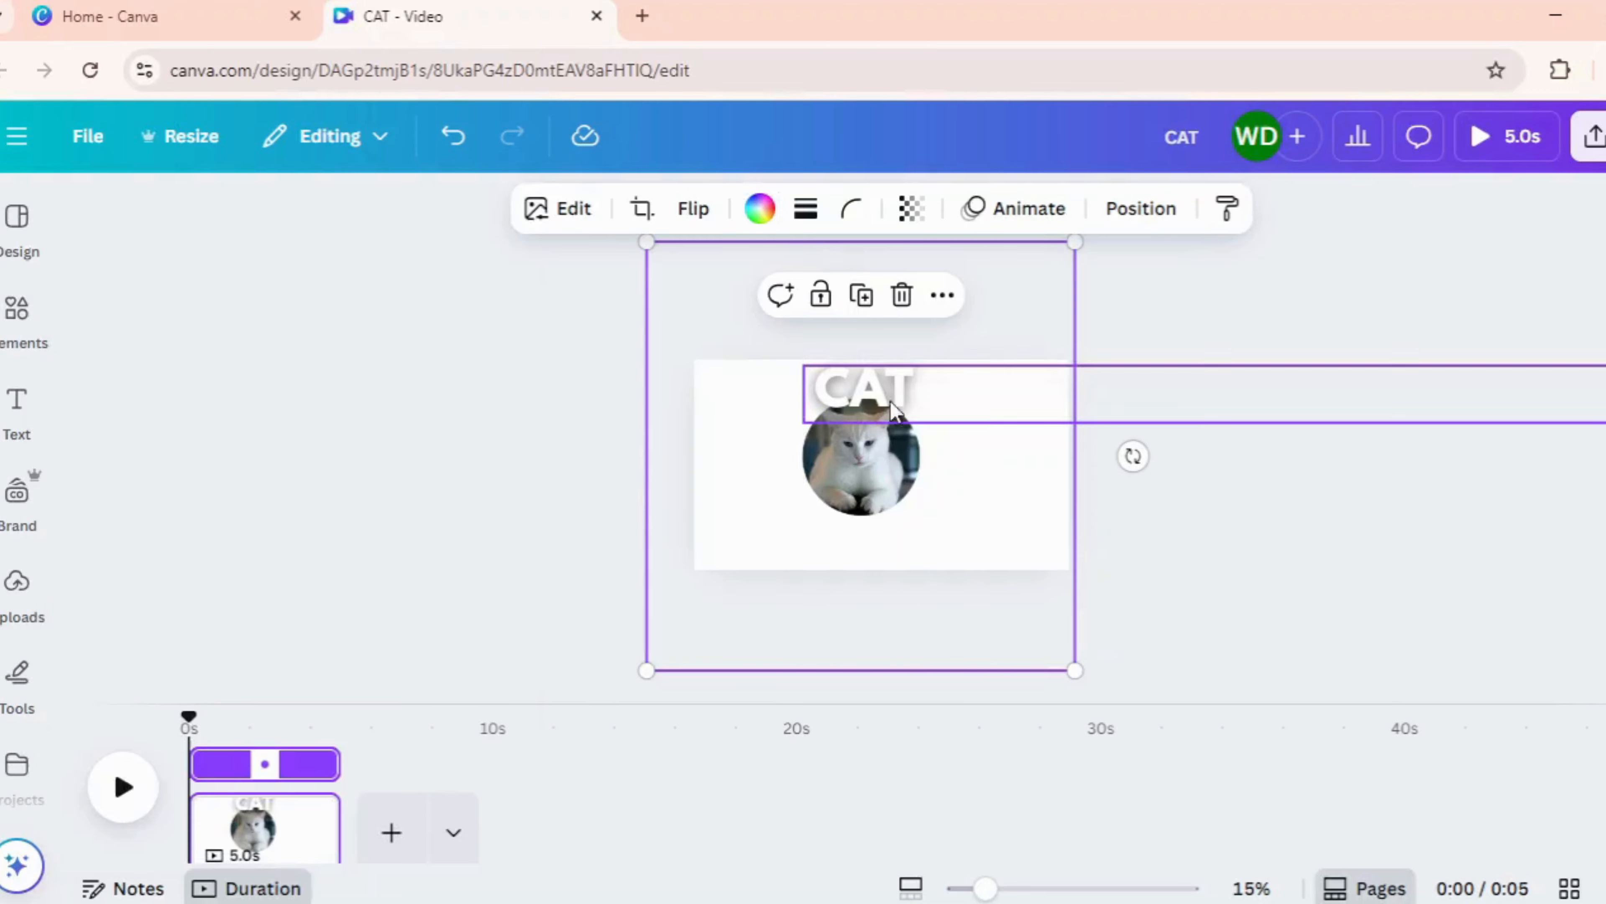
- Nudge the white mask slightly left and realign the photo group so the cat stays framed in the hole
drag(882, 399, 873, 472)
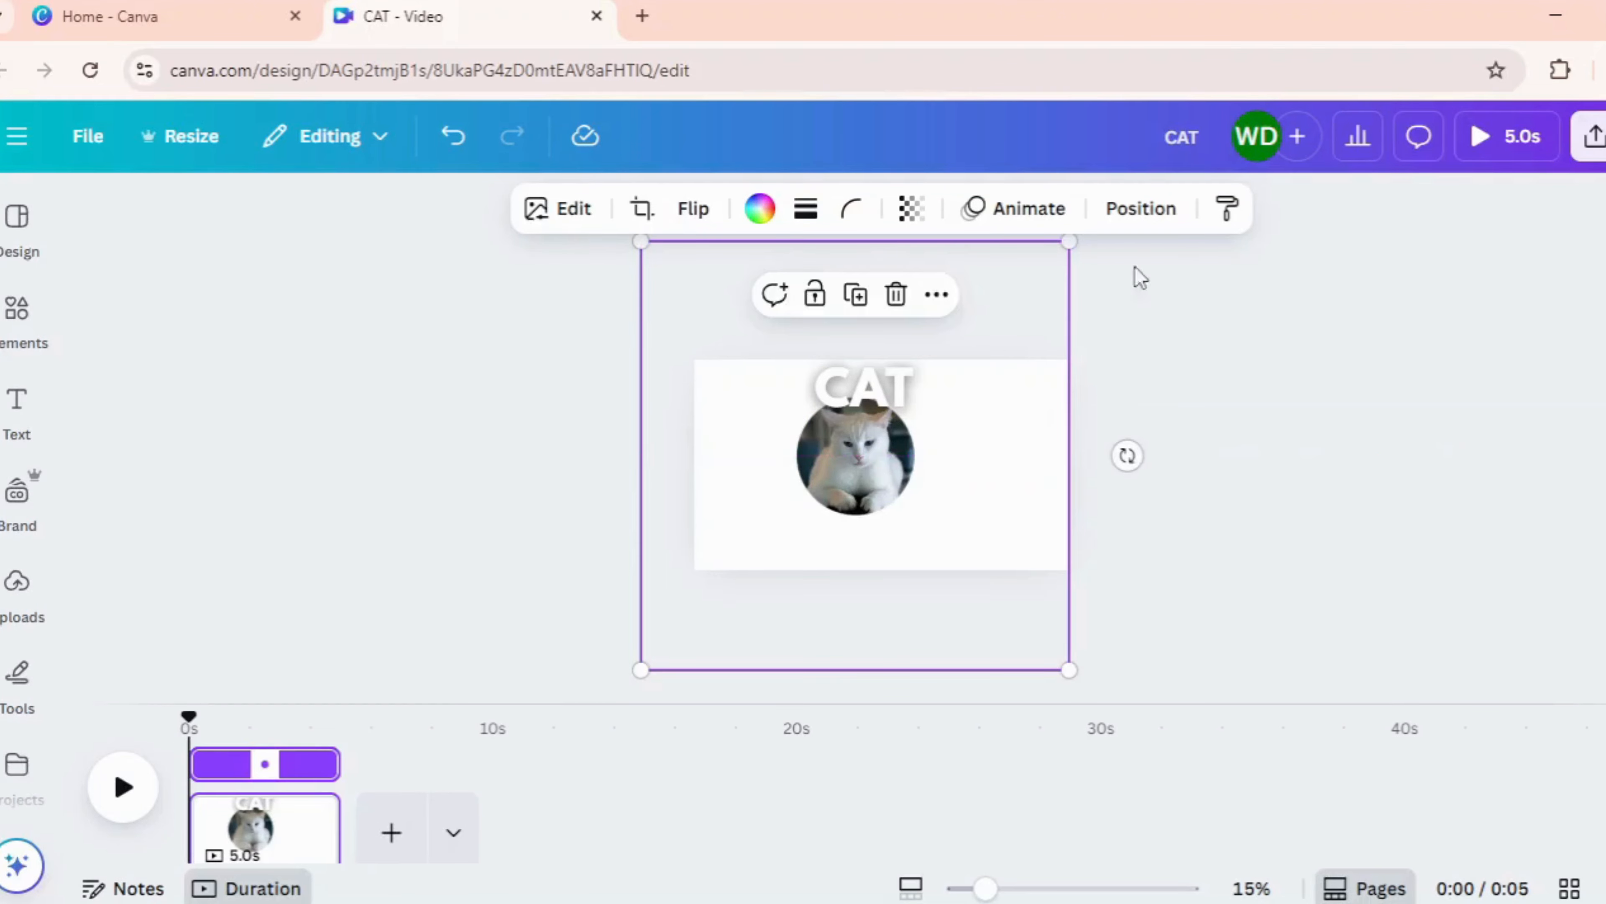
click(1149, 215)
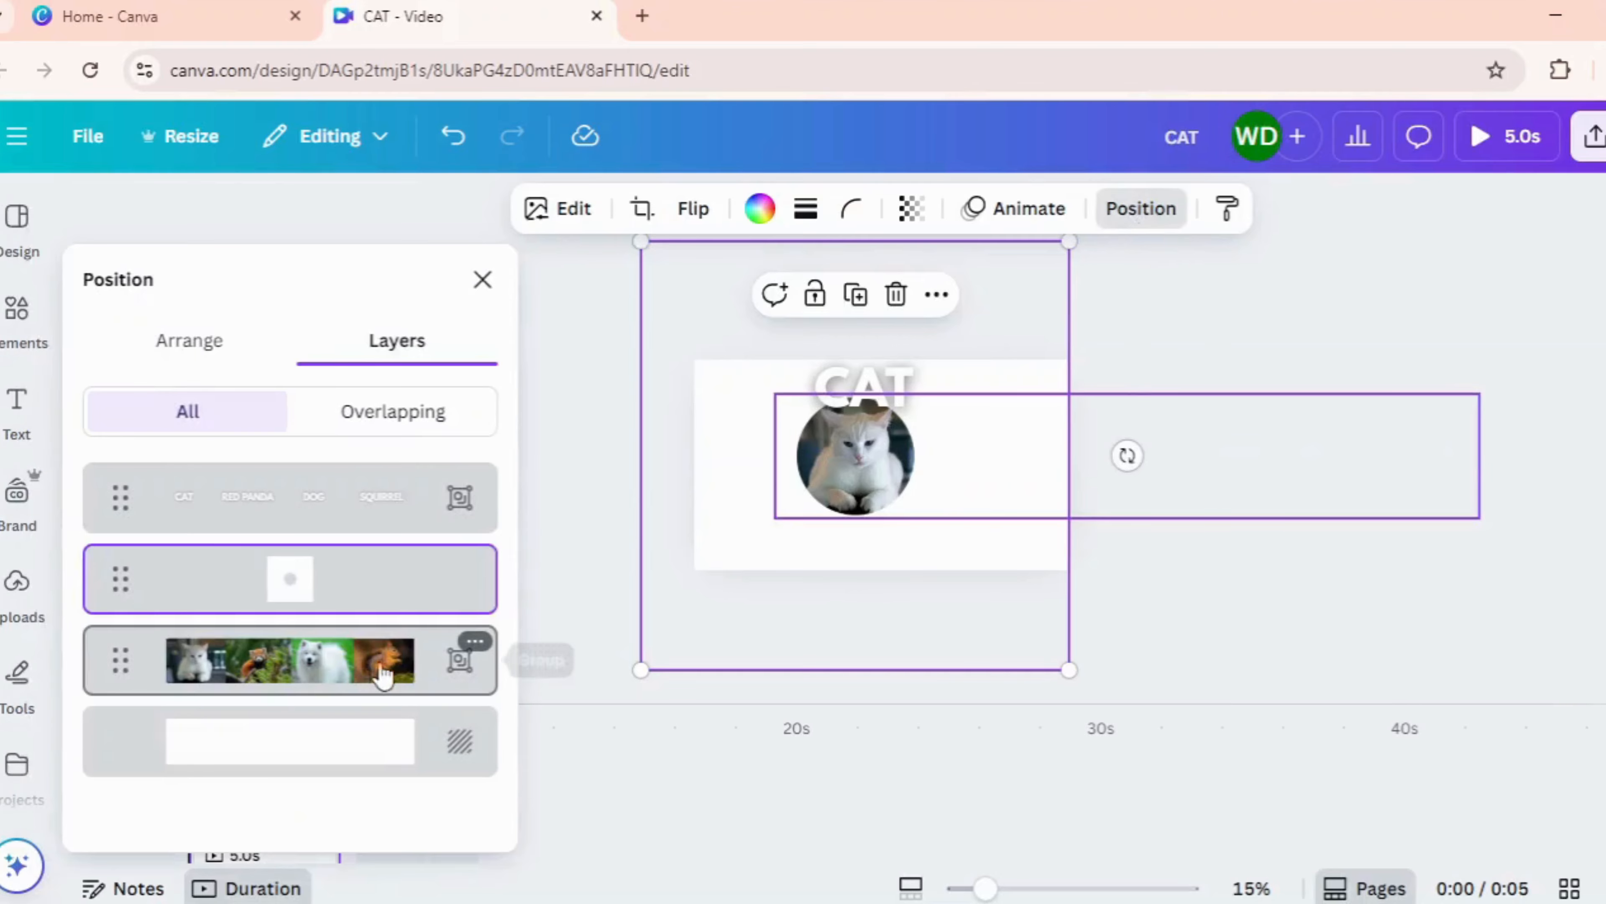
click(469, 604)
drag(943, 486, 957, 469)
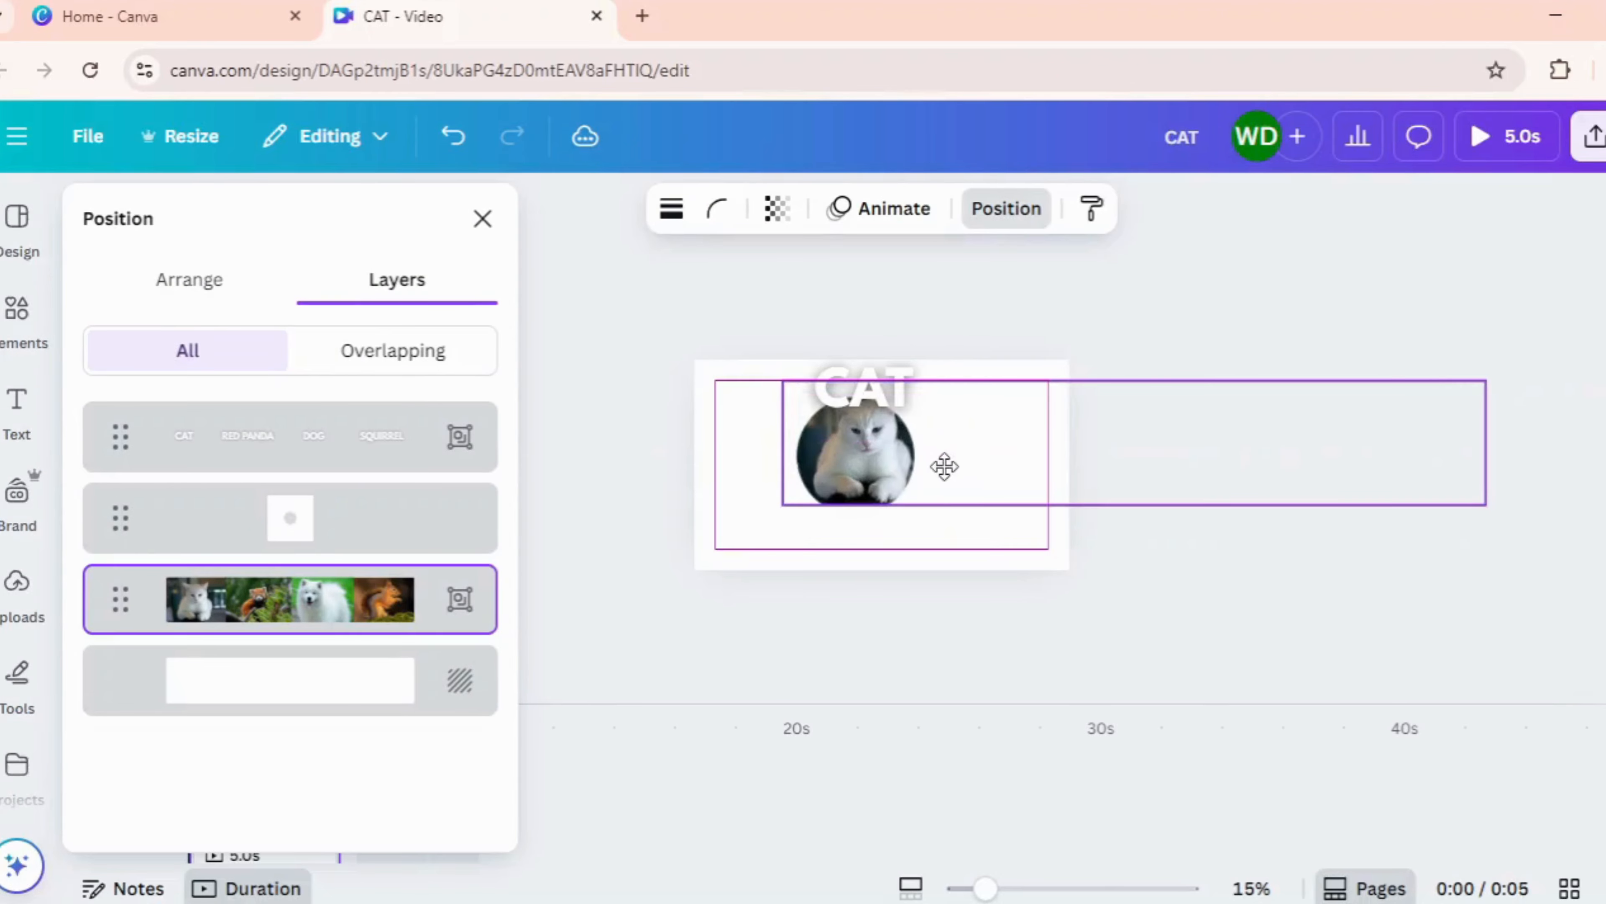
drag(944, 466, 940, 469)
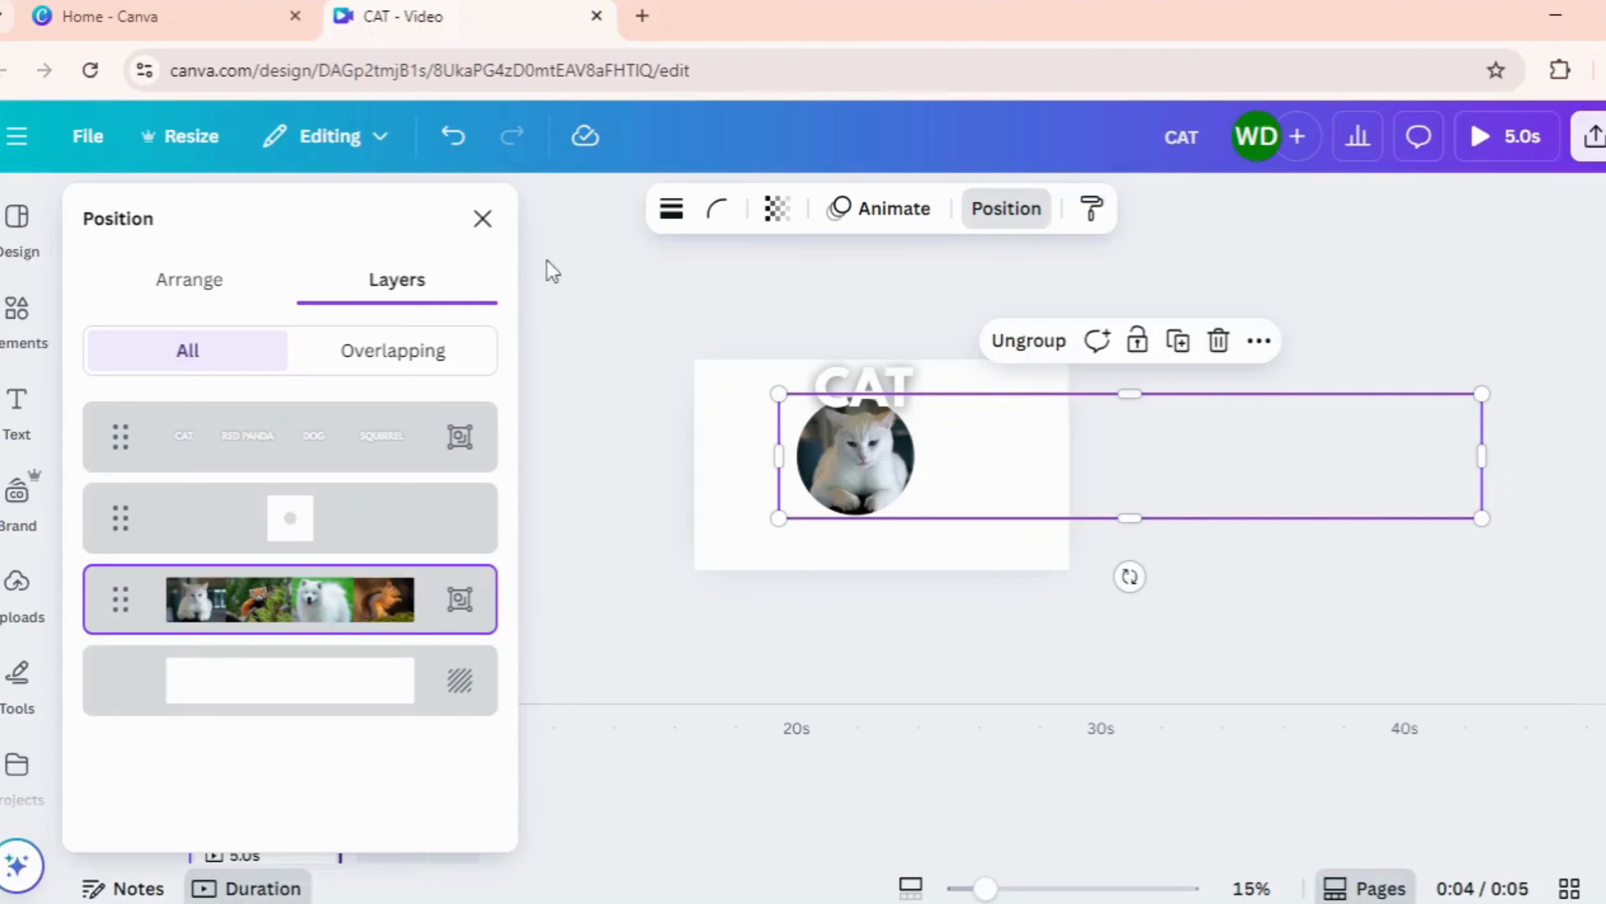
click(483, 219)
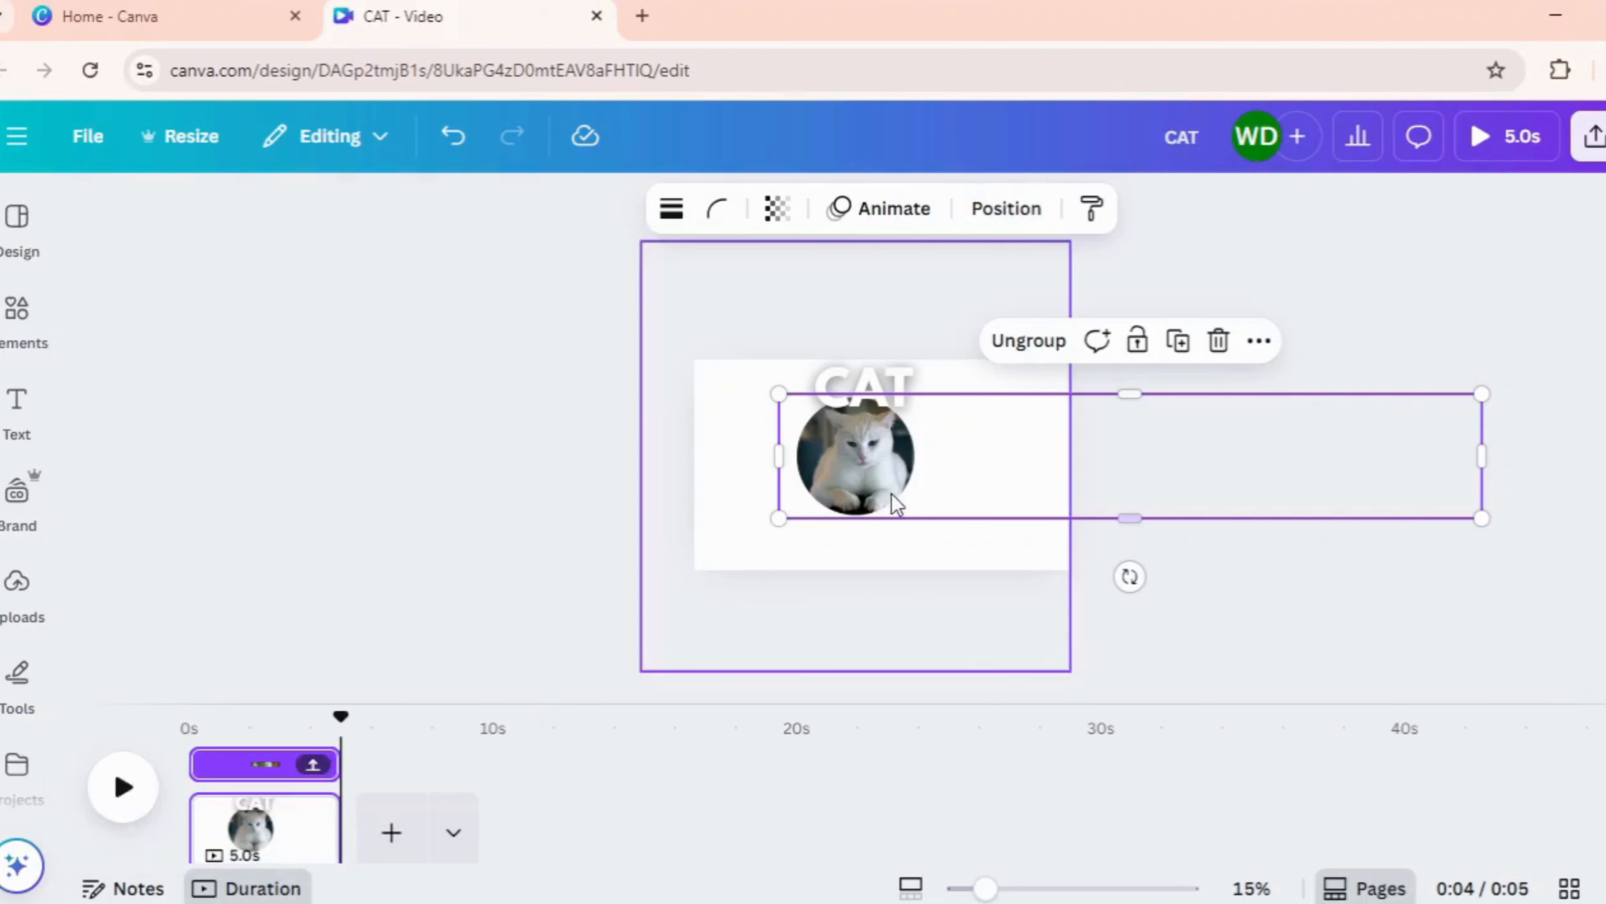
click(1171, 638)
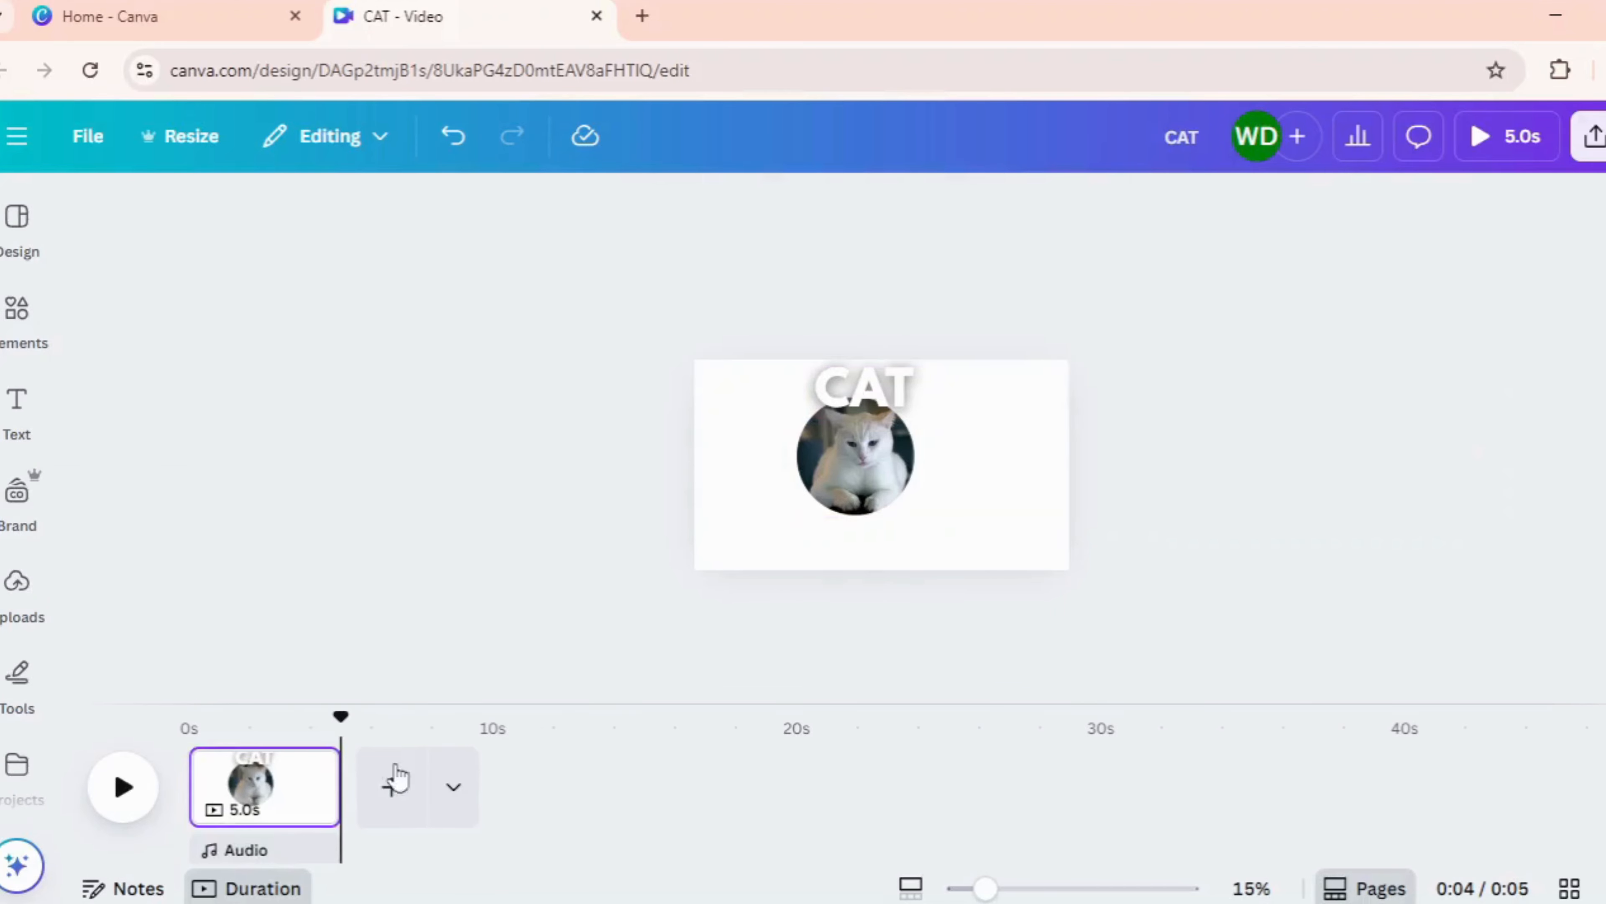
- Duplicate the CAT page and go to the second page
right_click(266, 788)
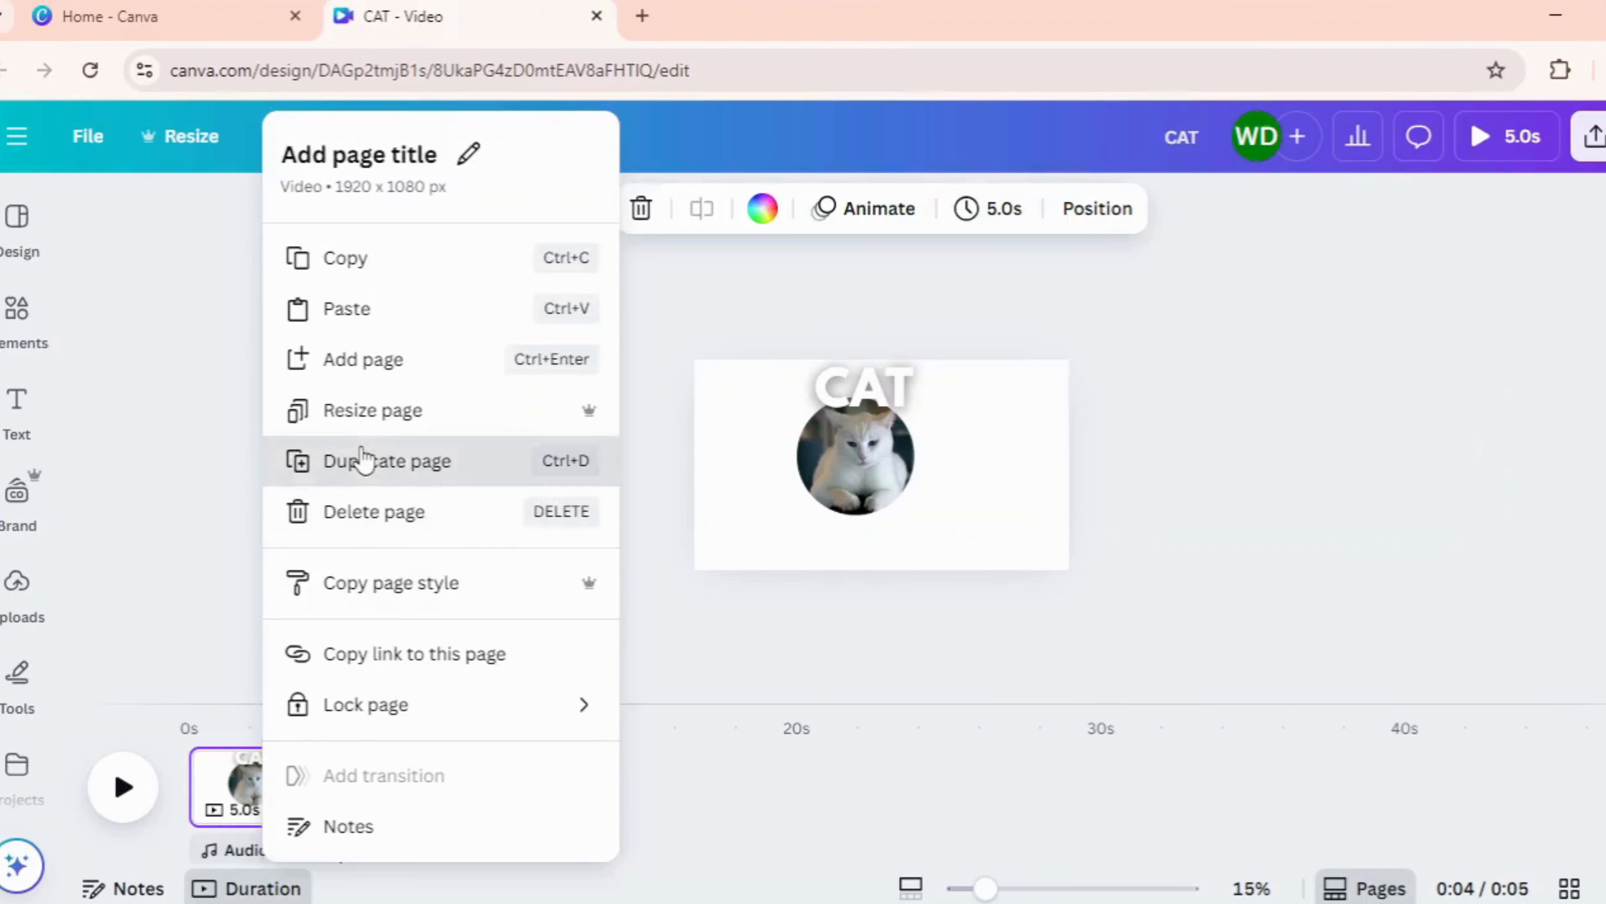
click(358, 459)
click(446, 798)
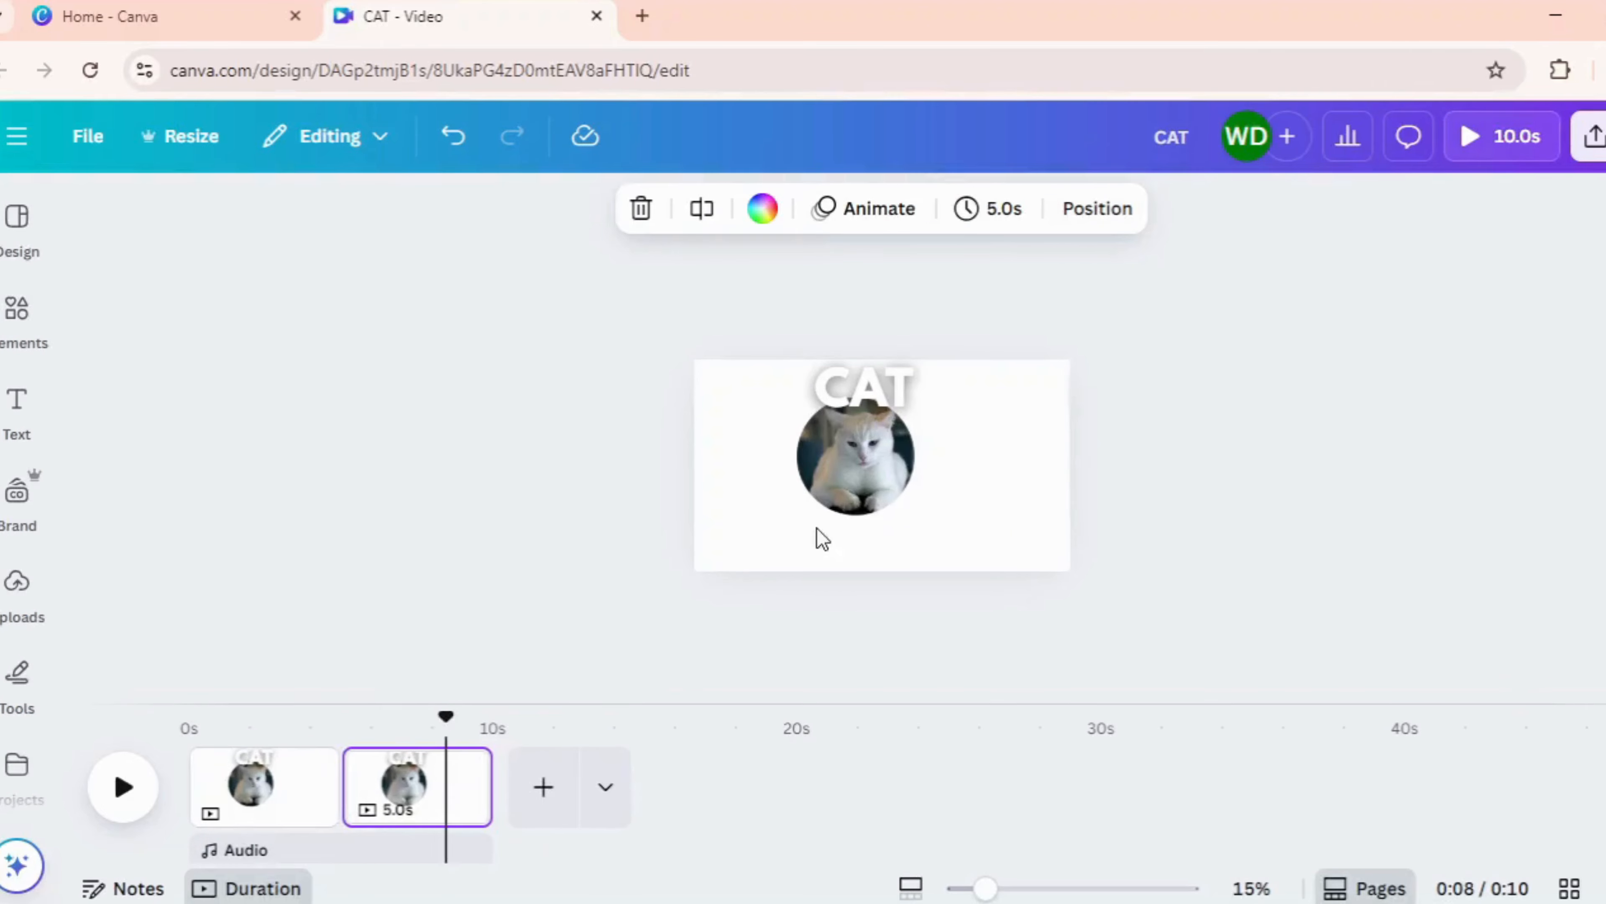
- Shift the animal photo group left on the second page until the red panda sits in the round hole
click(816, 463)
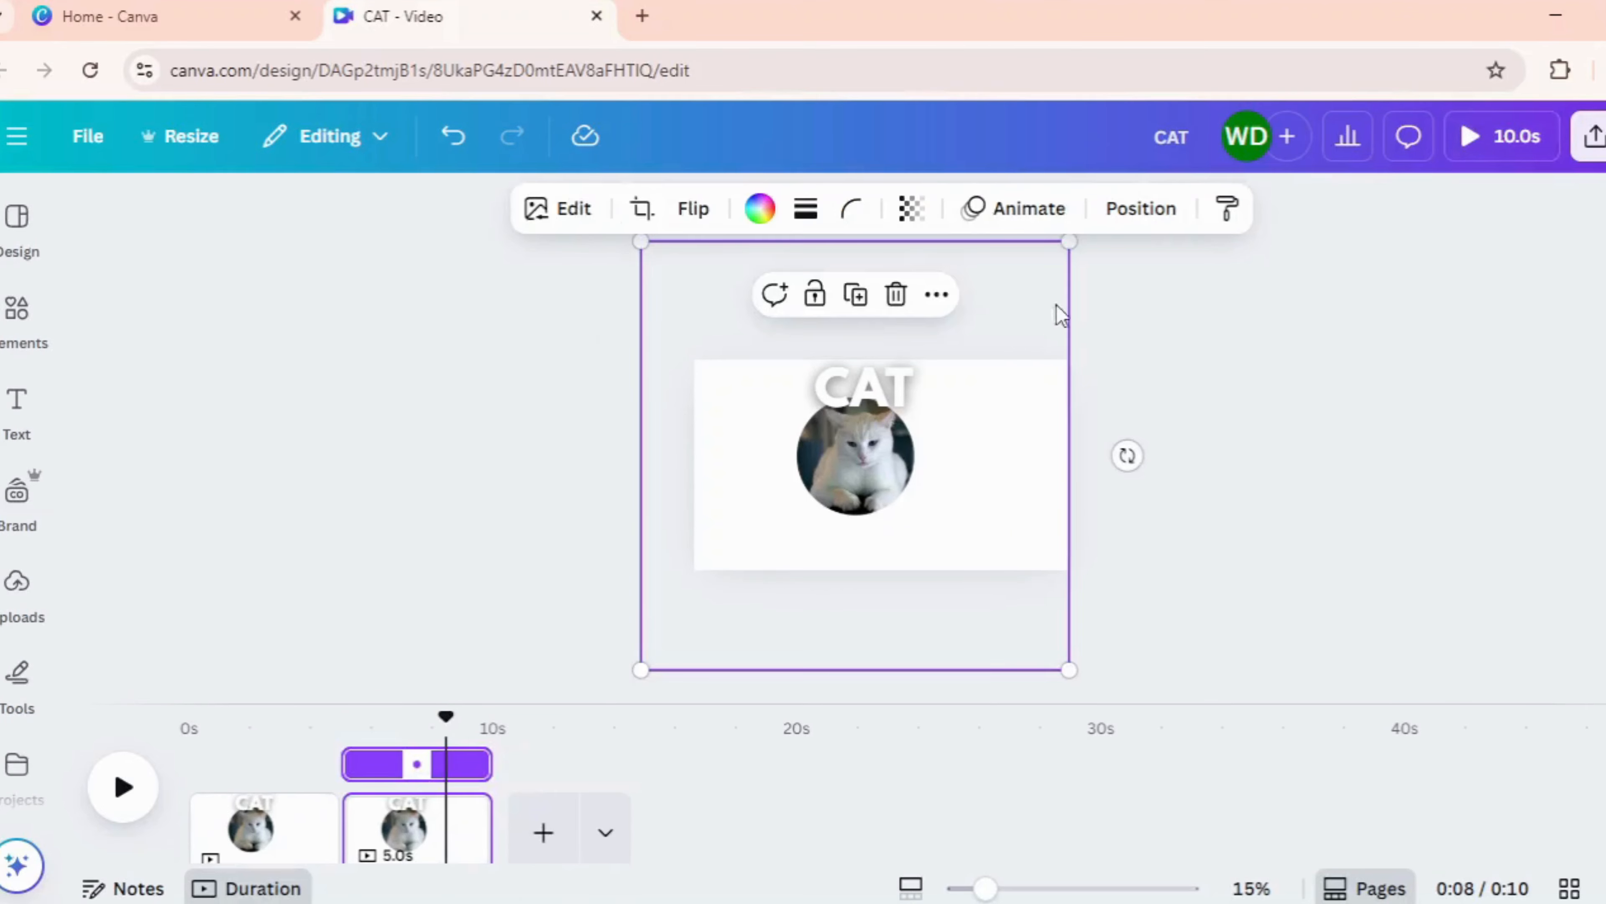
click(1131, 218)
click(373, 599)
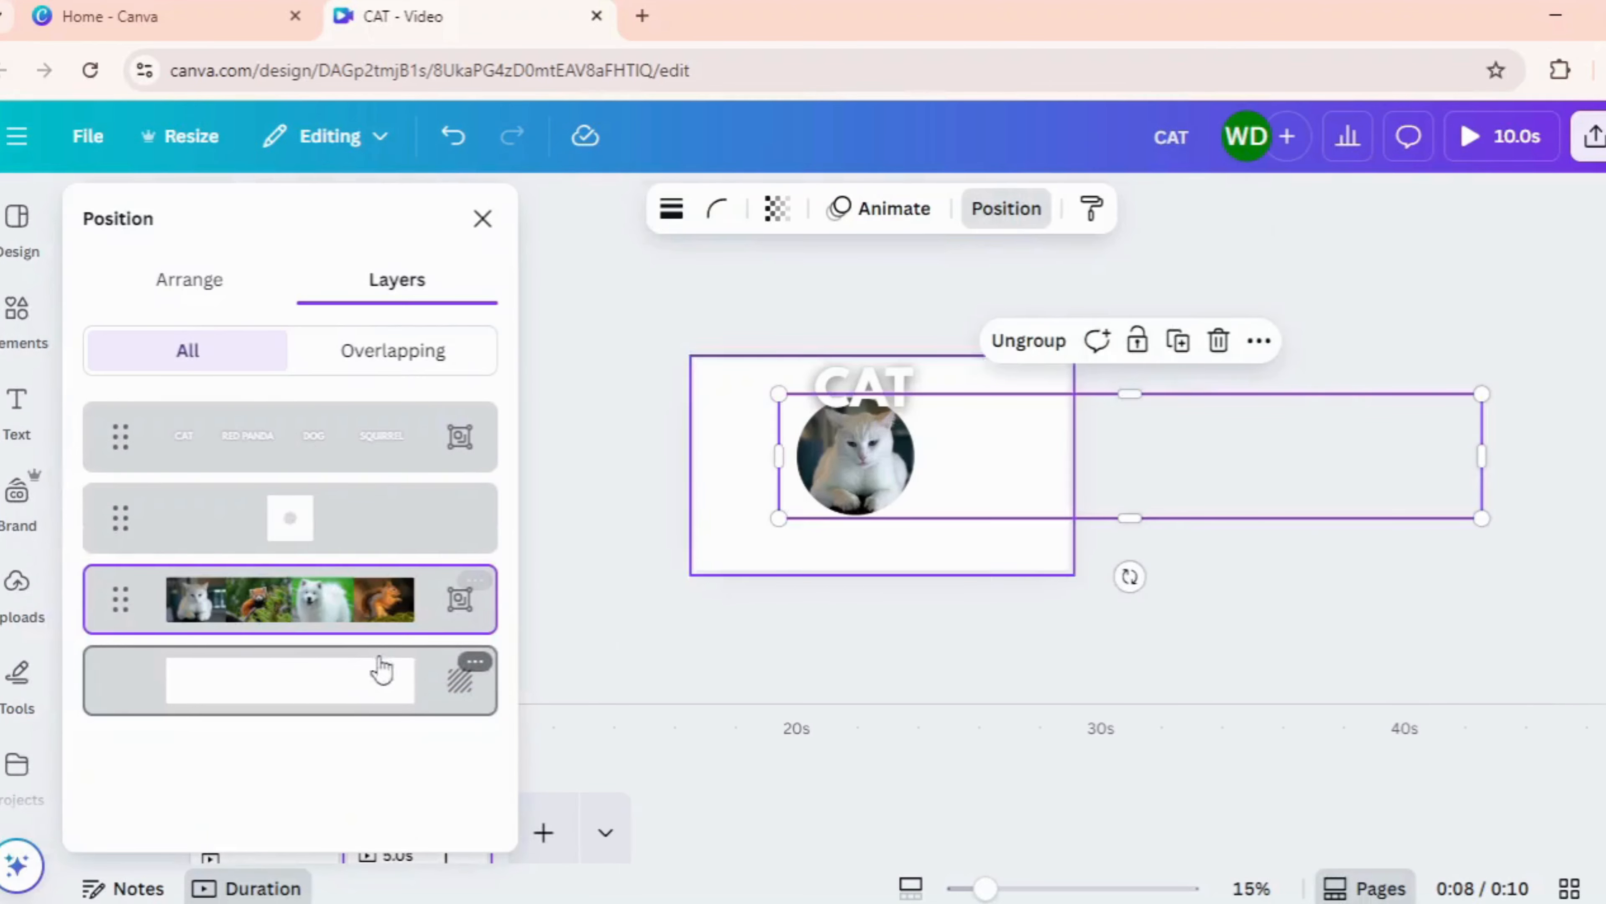
drag(904, 511, 744, 509)
- Slide the label group left on the second page so RED PANDA sits above the round photo
click(851, 373)
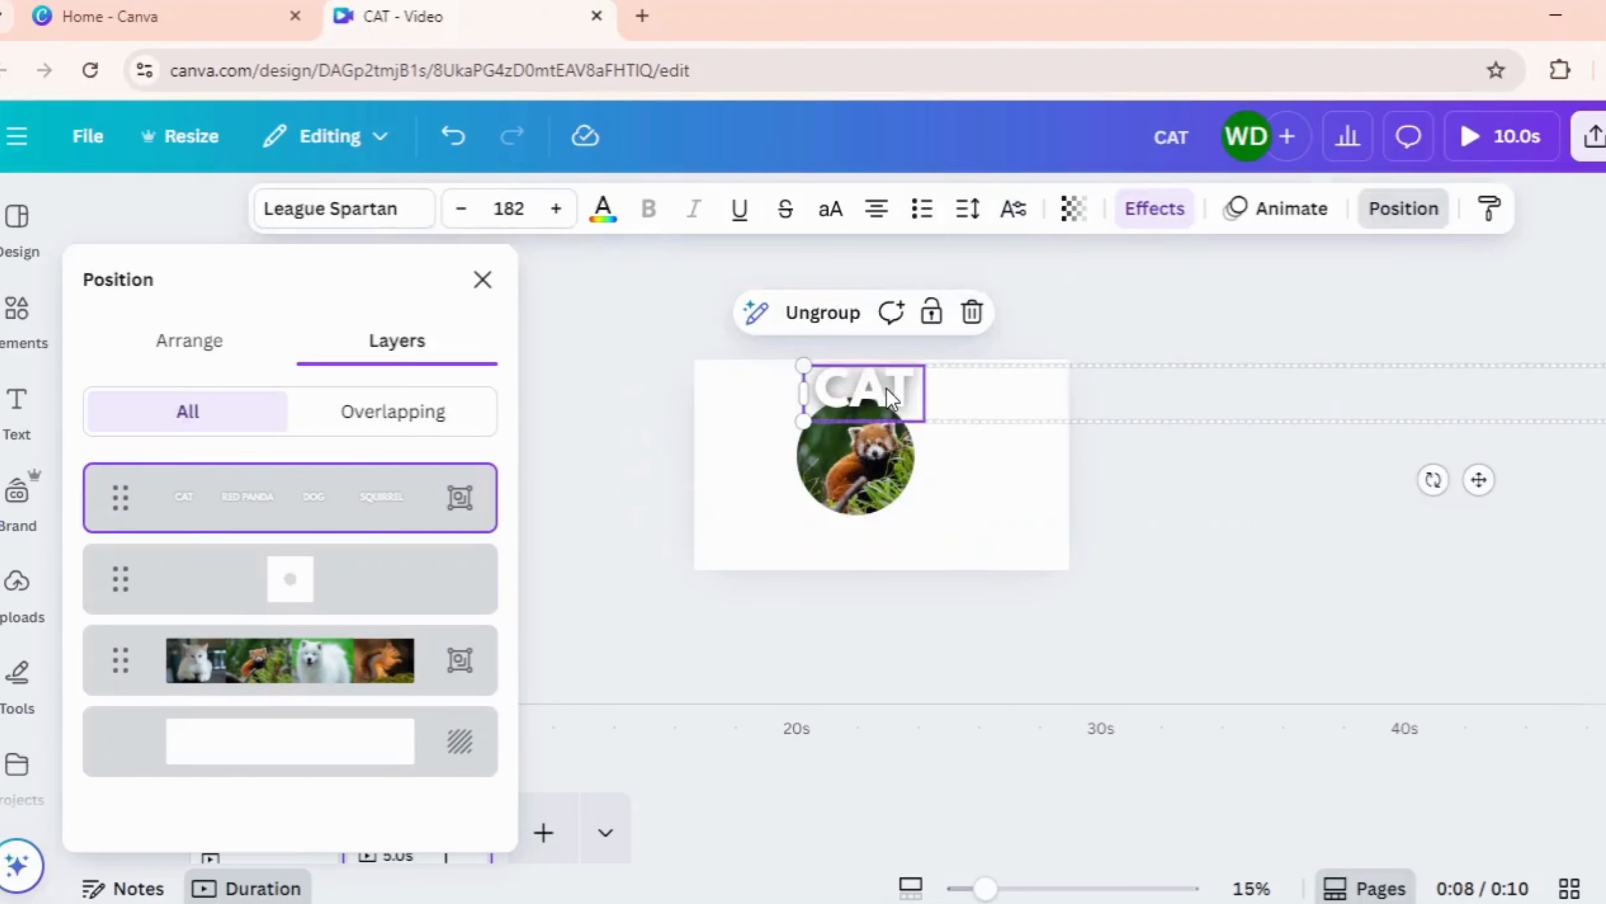
drag(851, 373, 537, 387)
click(1295, 647)
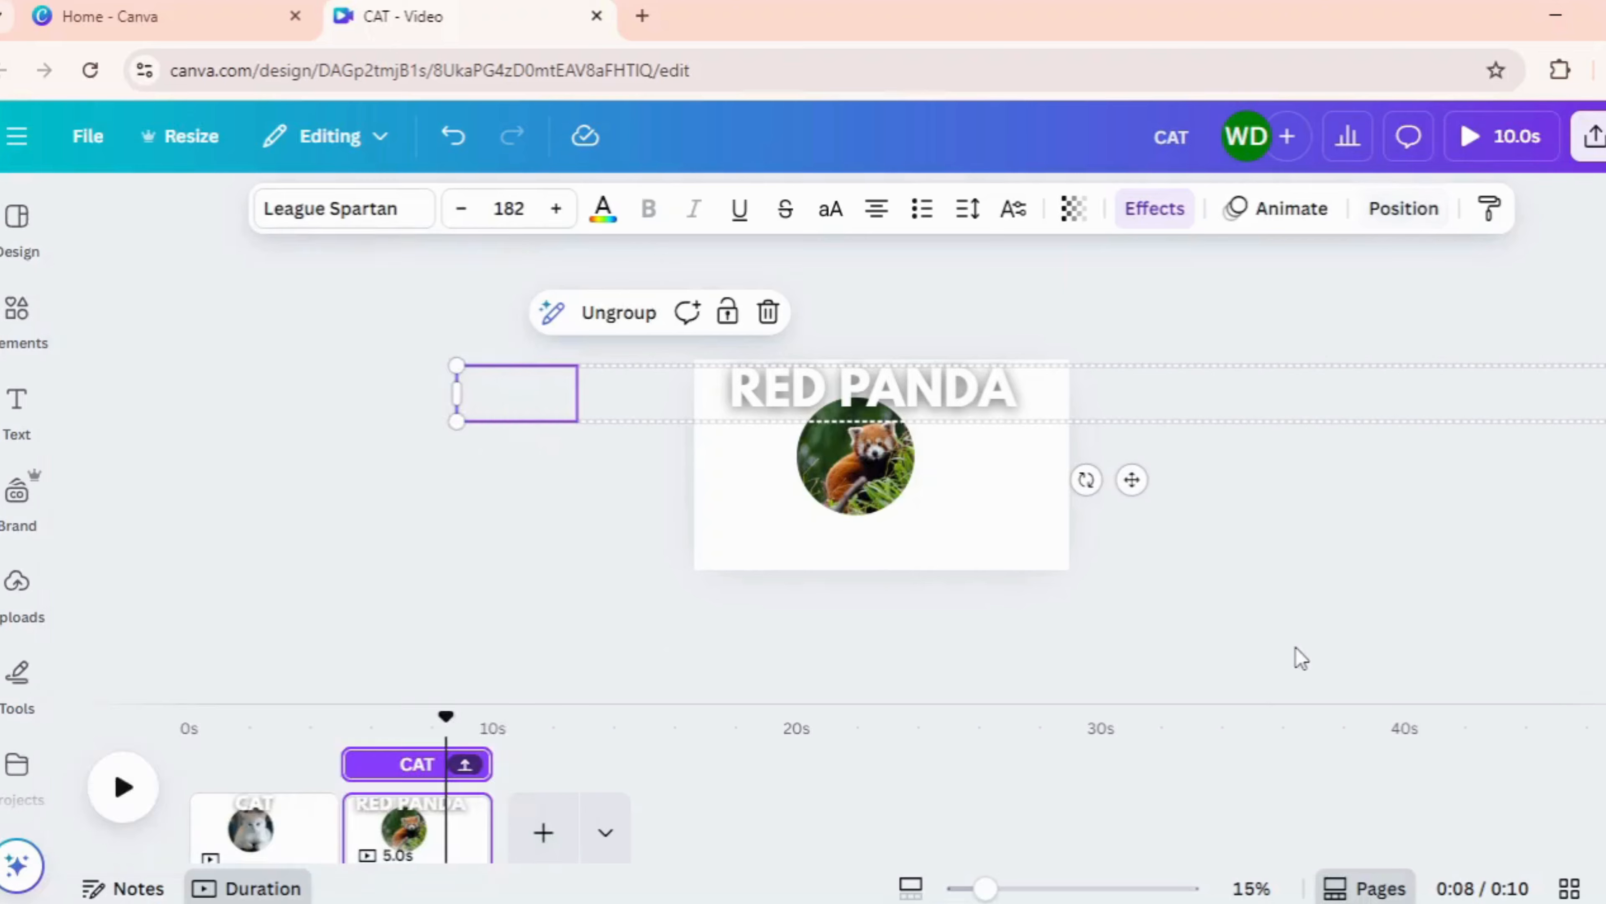
click(982, 664)
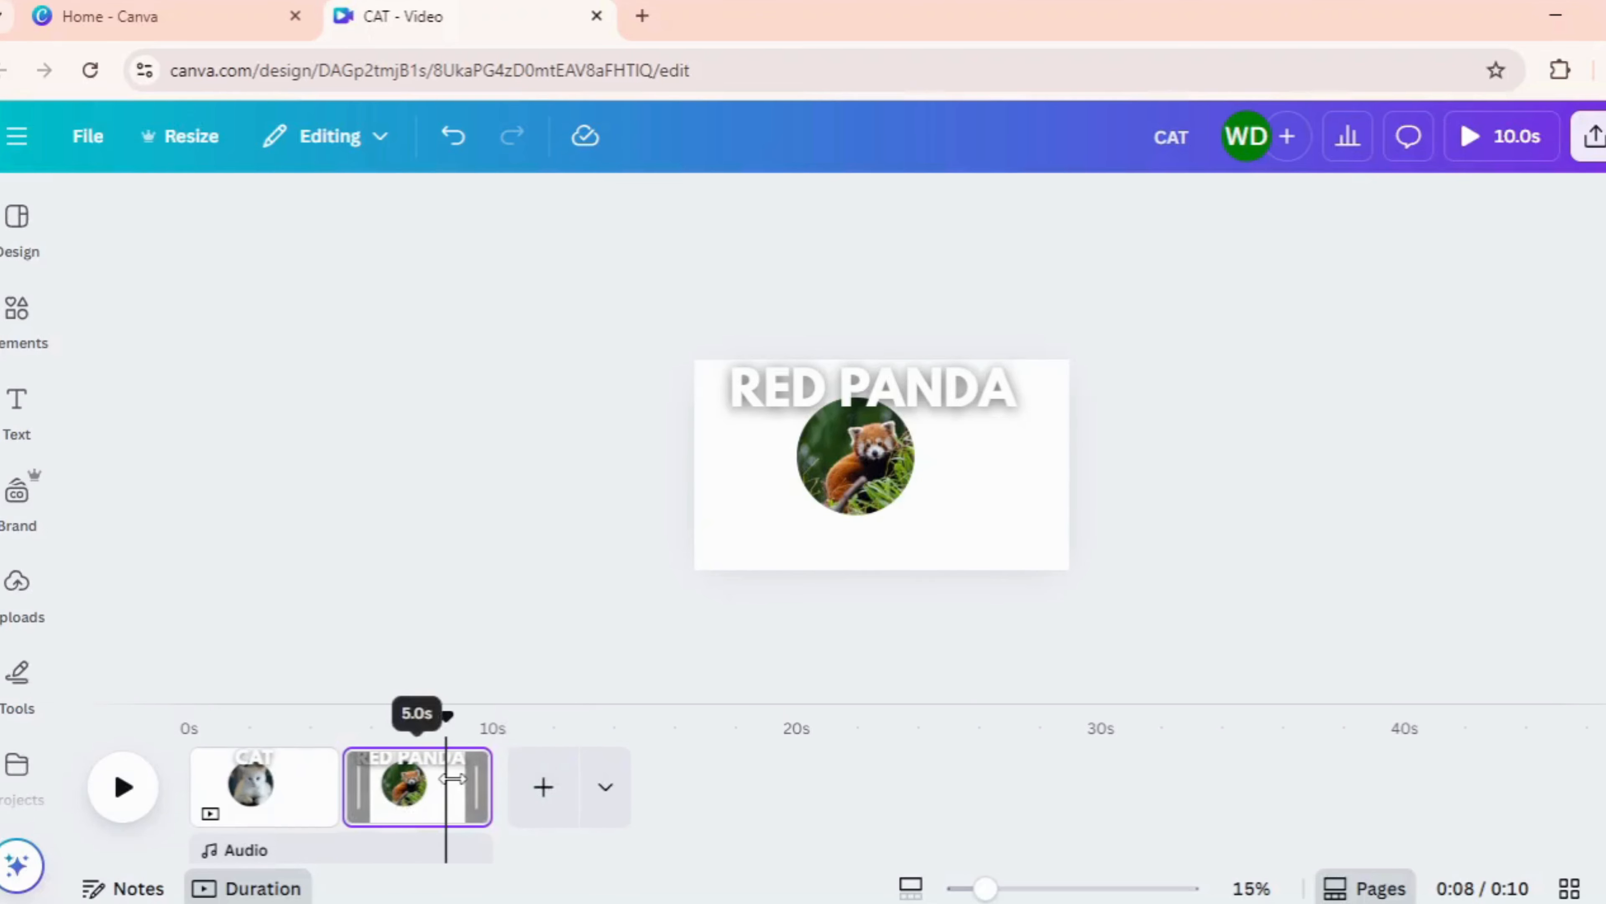
- Duplicate the RED PANDA page and shift the copy's photo group left until the white dog sits in the hole
right_click(443, 791)
click(563, 460)
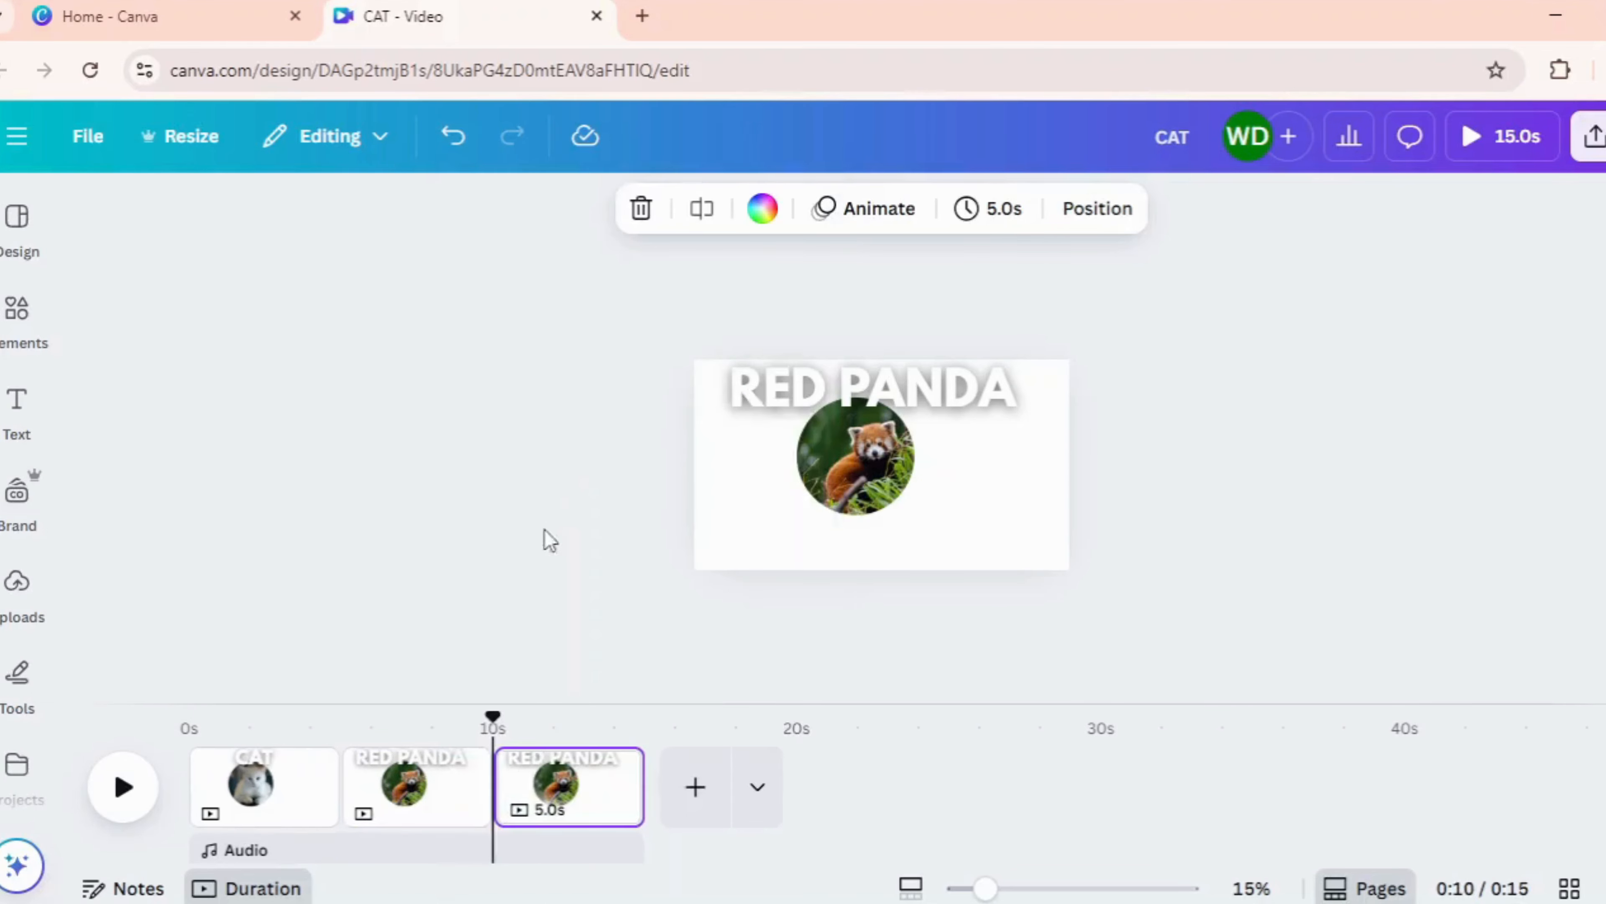
click(558, 848)
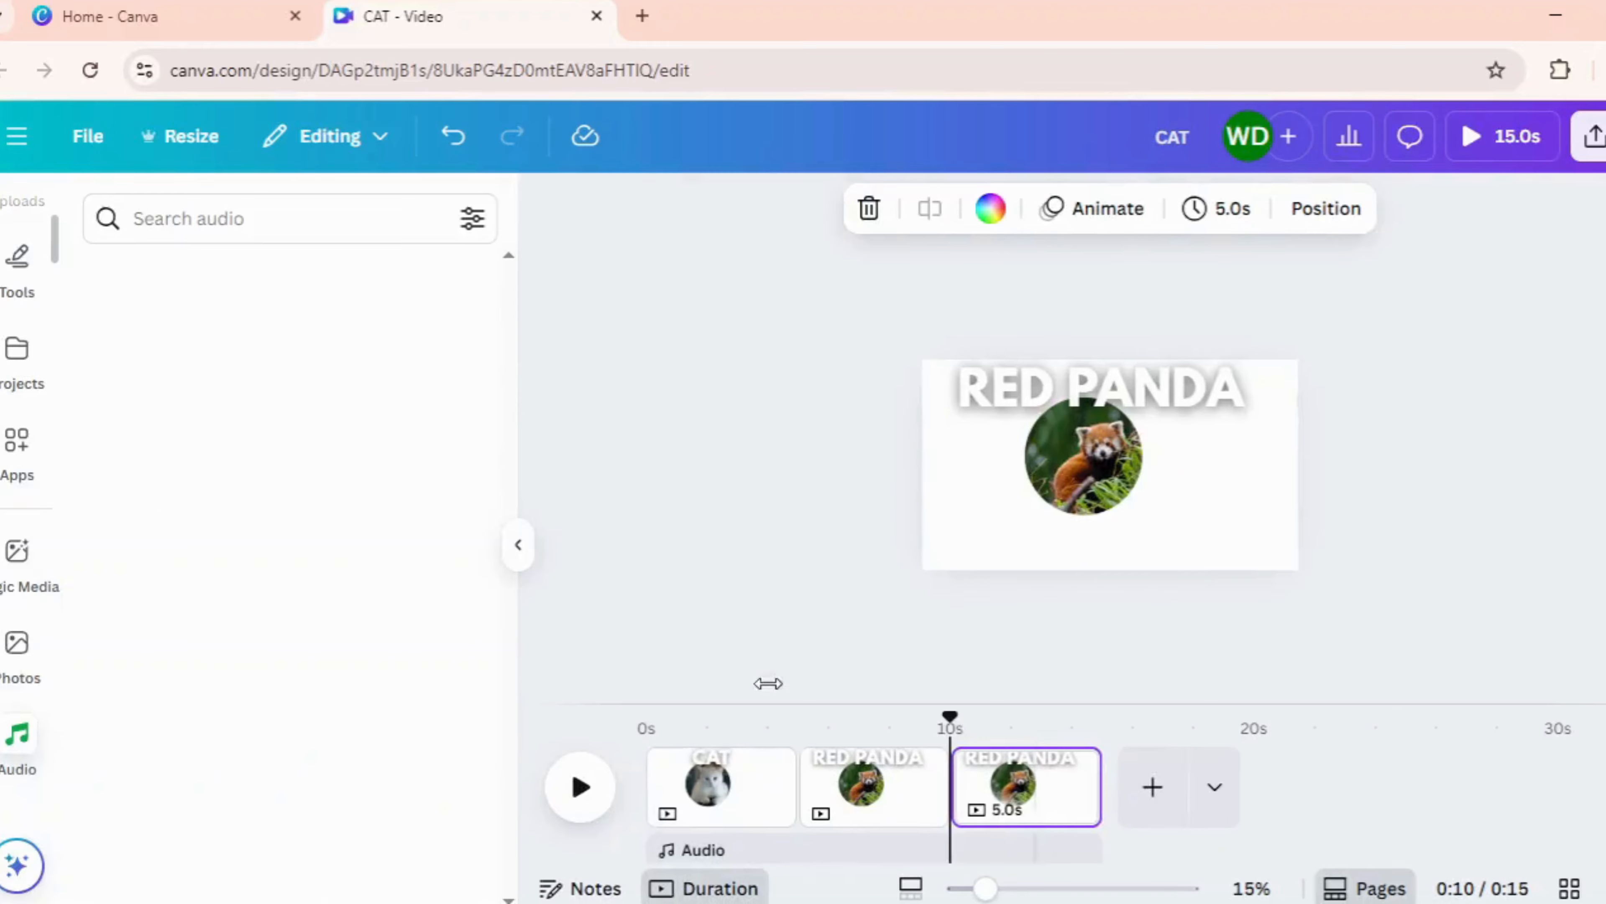
click(1305, 226)
click(465, 585)
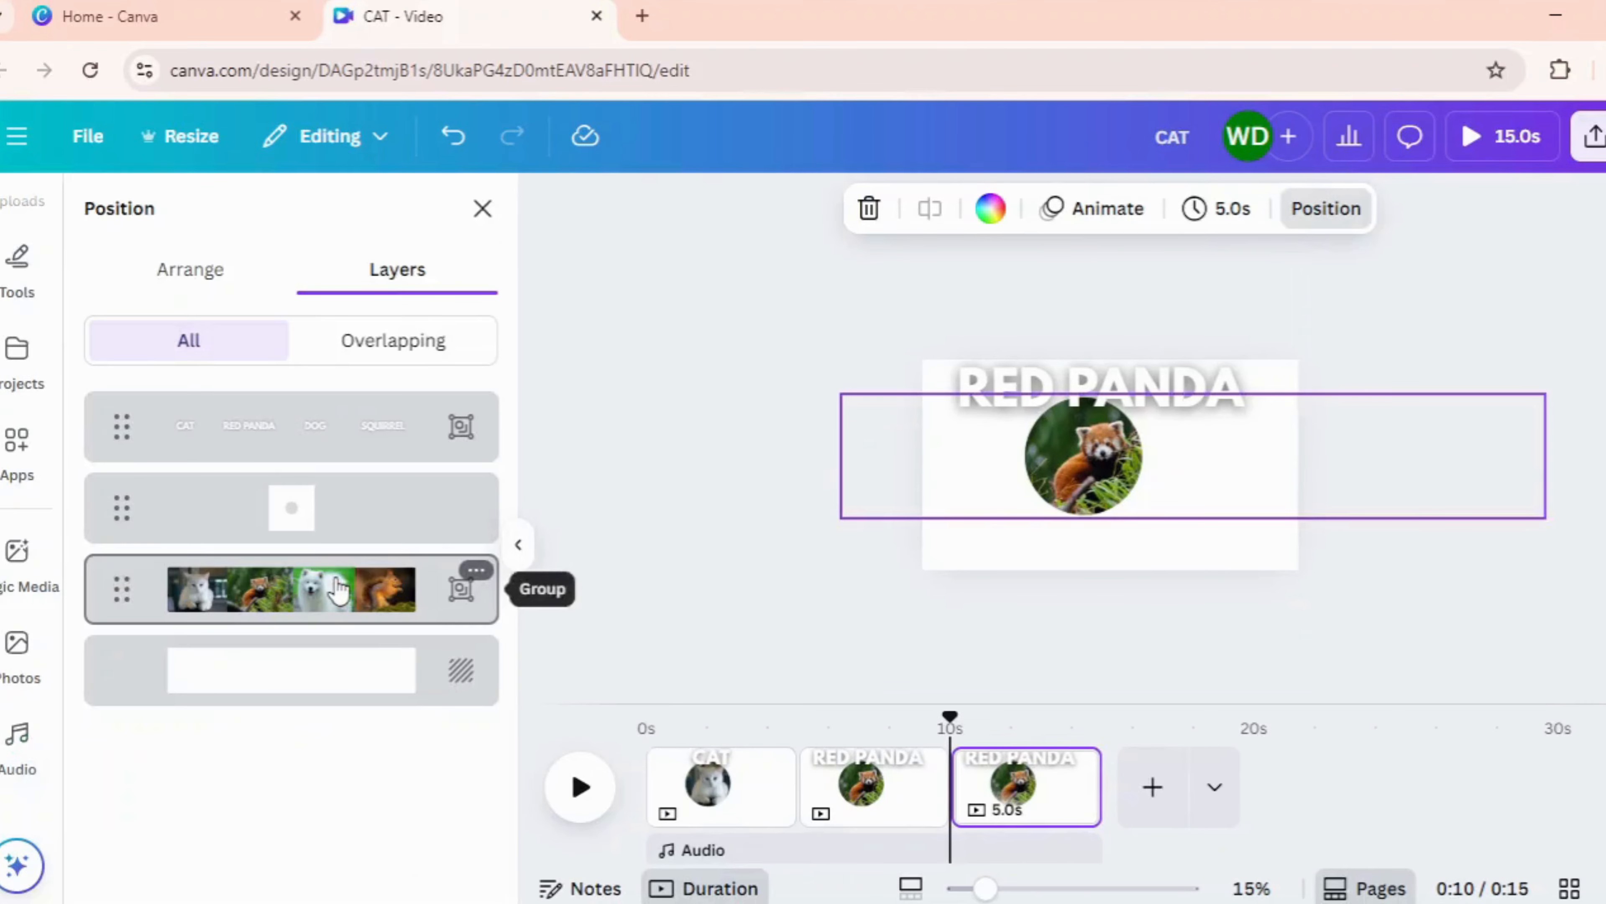
drag(1204, 484, 1026, 459)
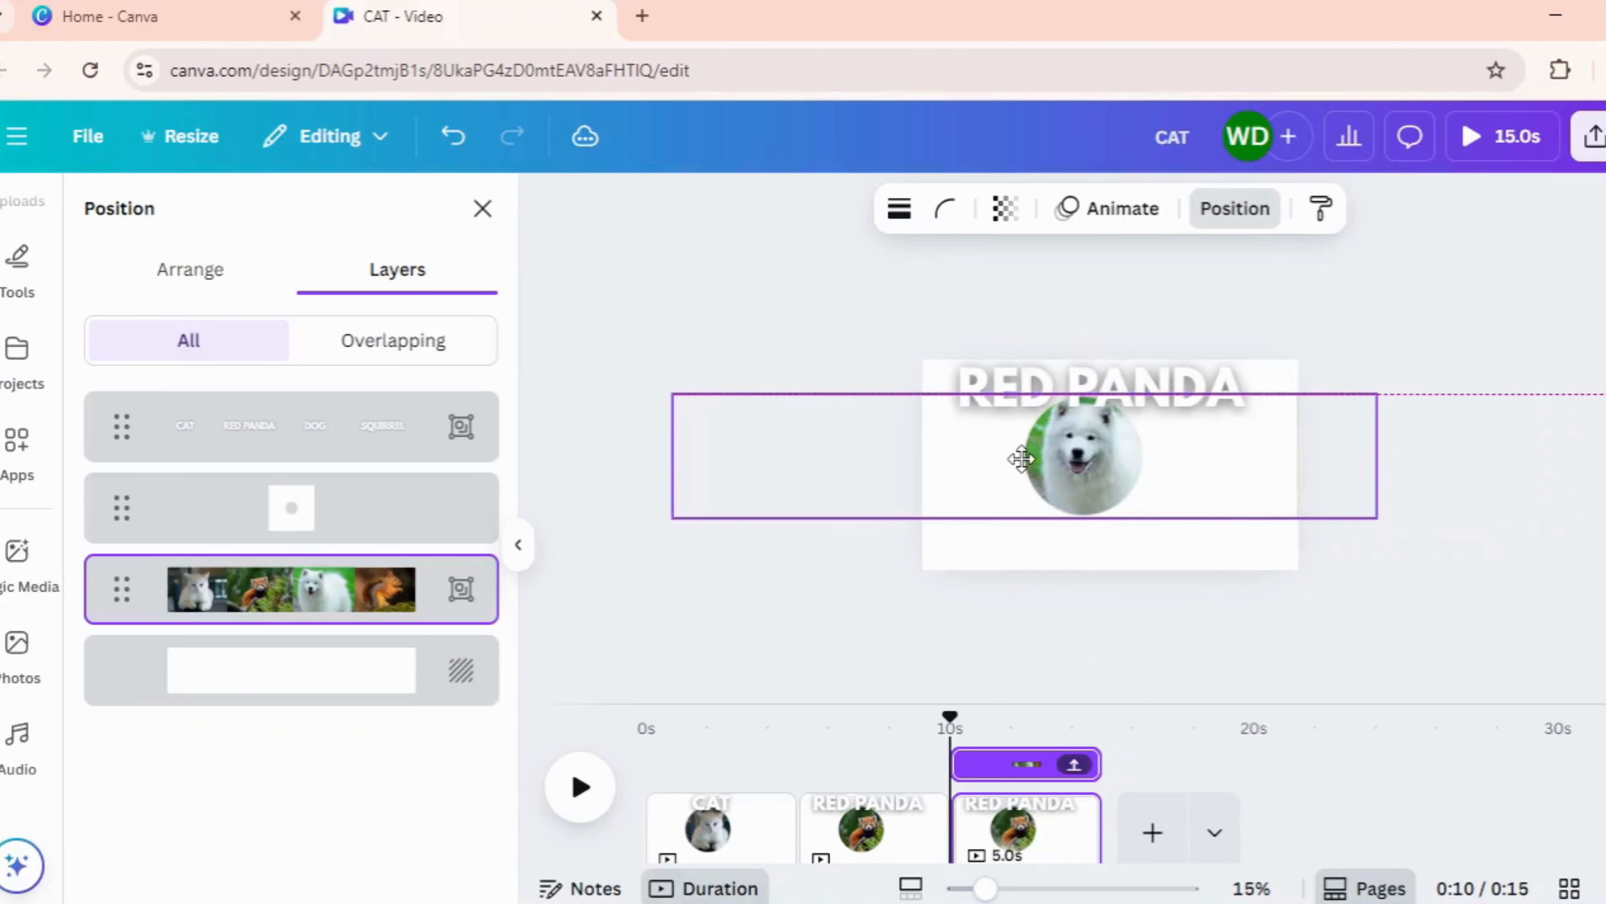
- Slide the third page's label group left so DOG sits above the round dog photo
click(1016, 380)
drag(1065, 387, 818, 397)
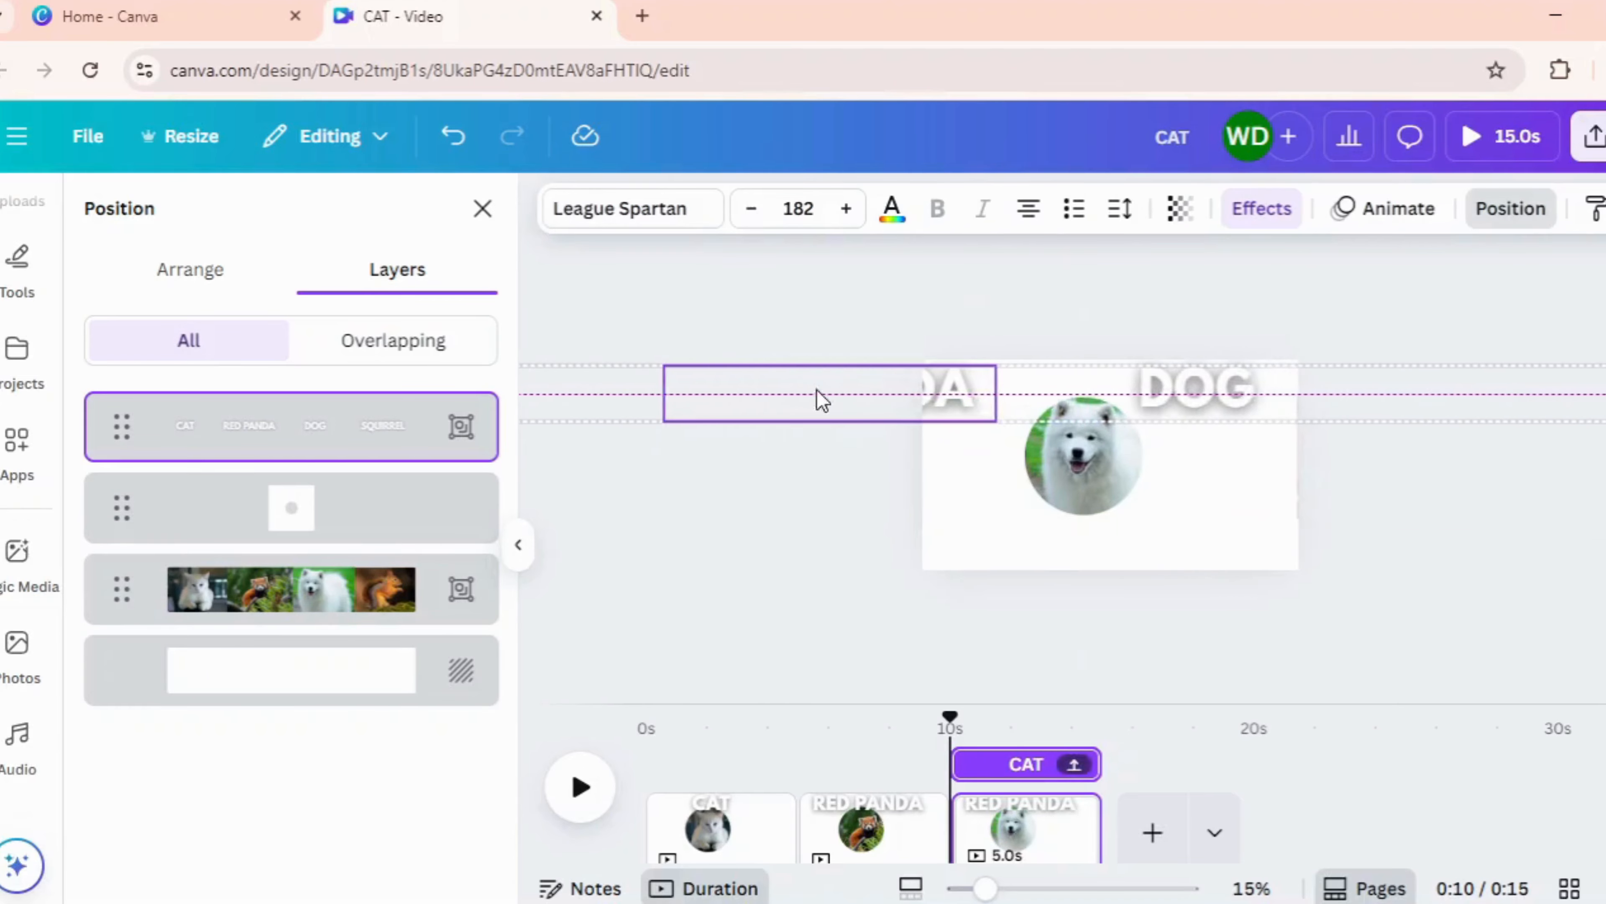
drag(1029, 415, 916, 417)
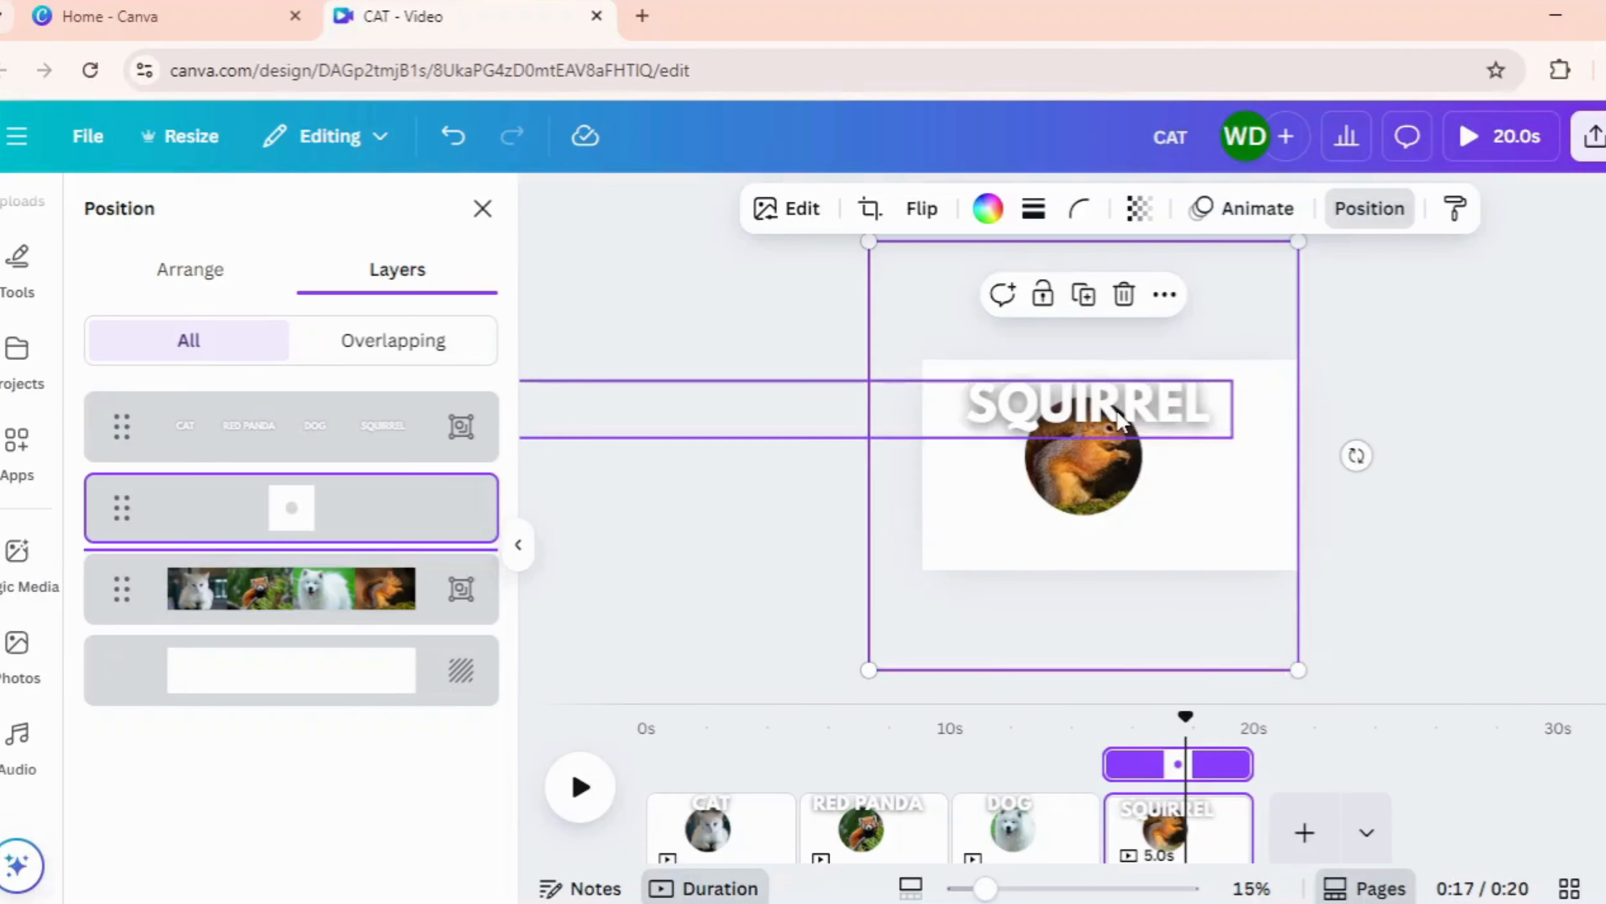
- Add a Match & Move transition after the CAT page, set its duration to 2.5 seconds and apply it between all pages
click(1118, 418)
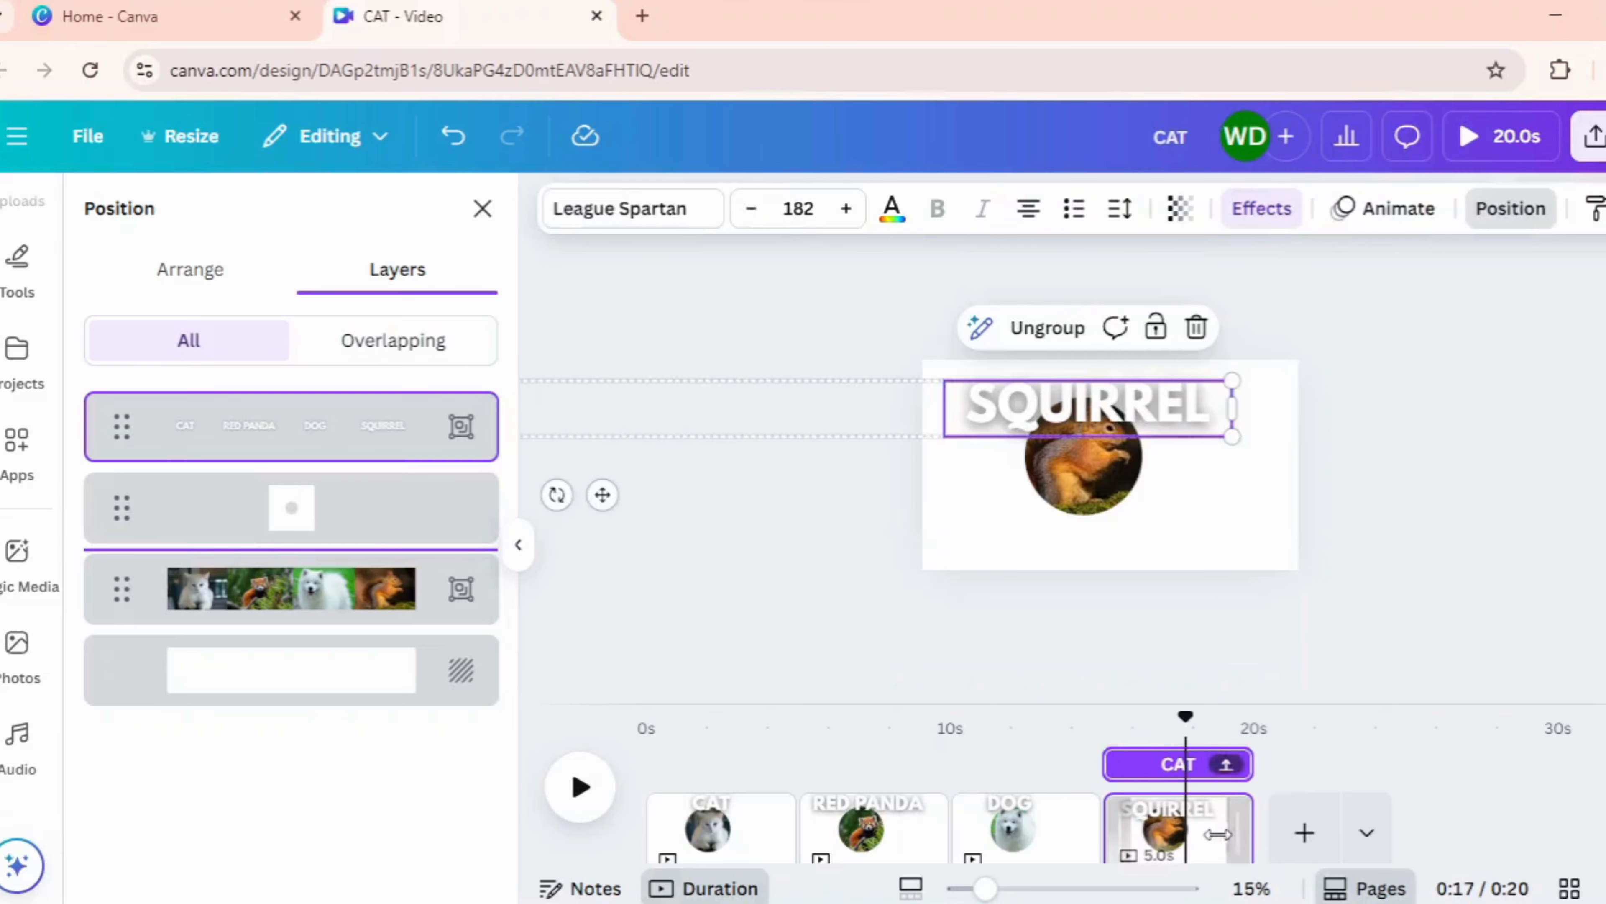
drag(1190, 710, 585, 722)
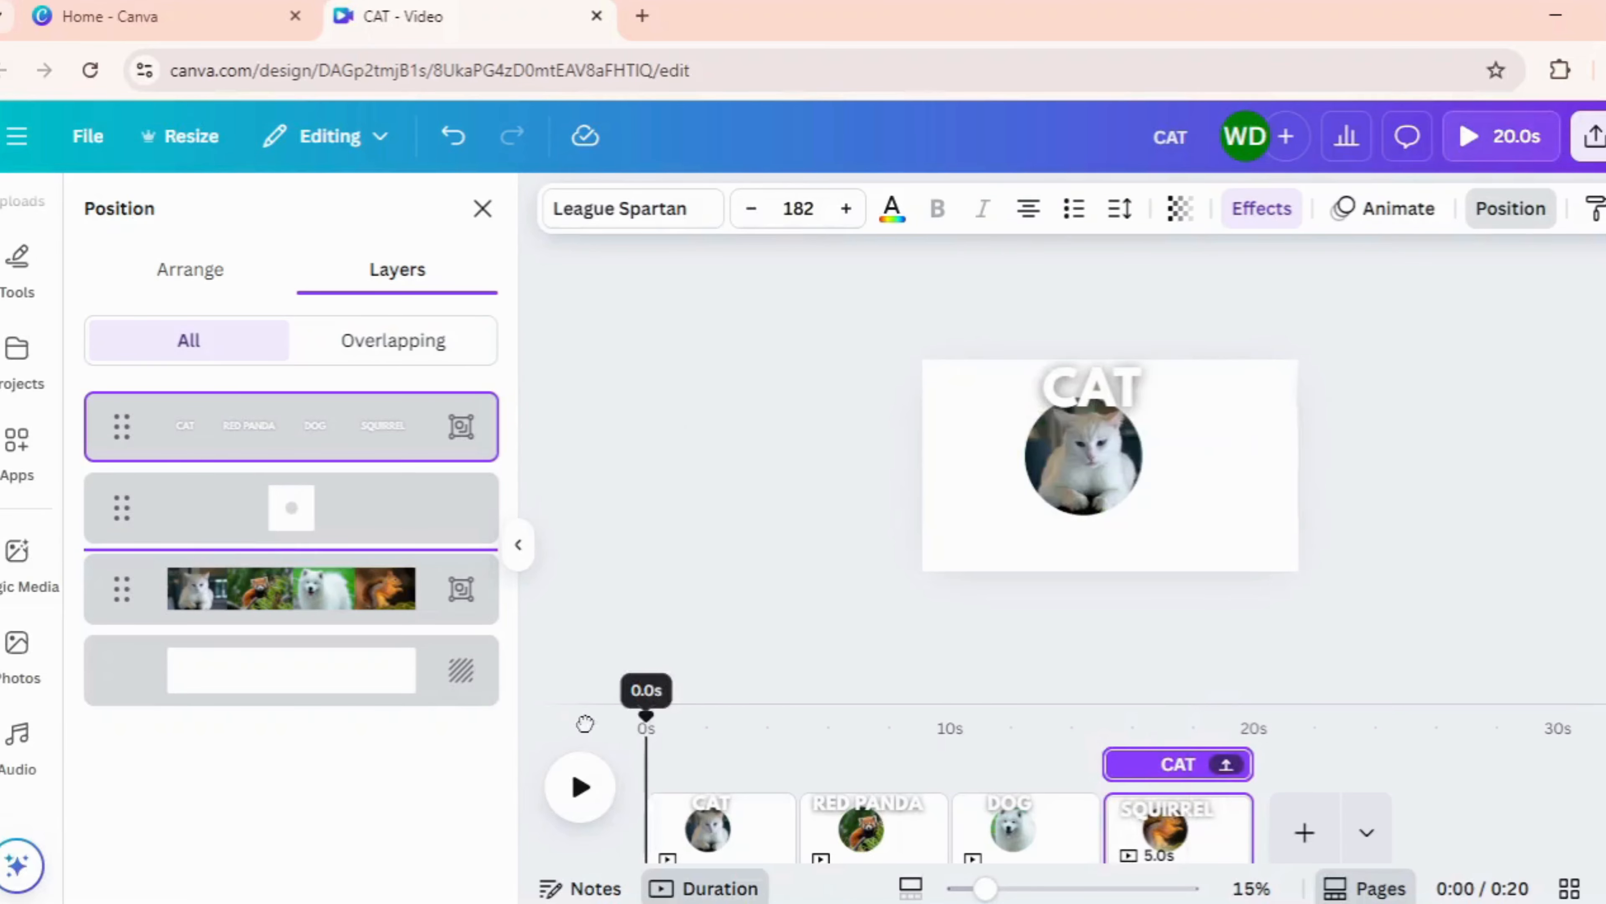
click(729, 844)
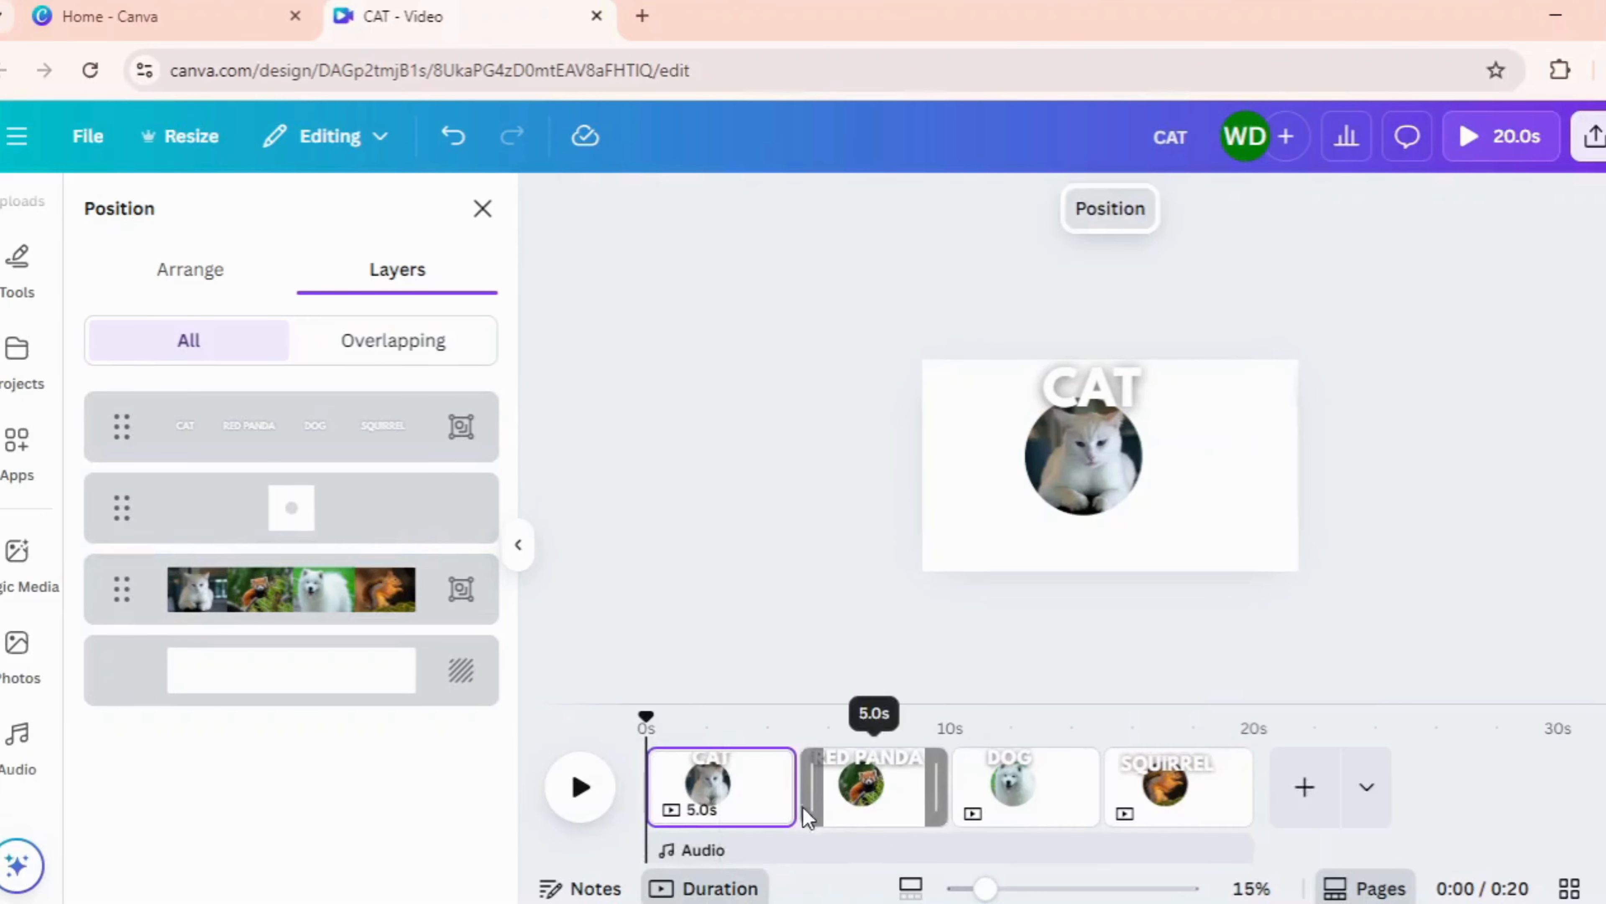
click(798, 806)
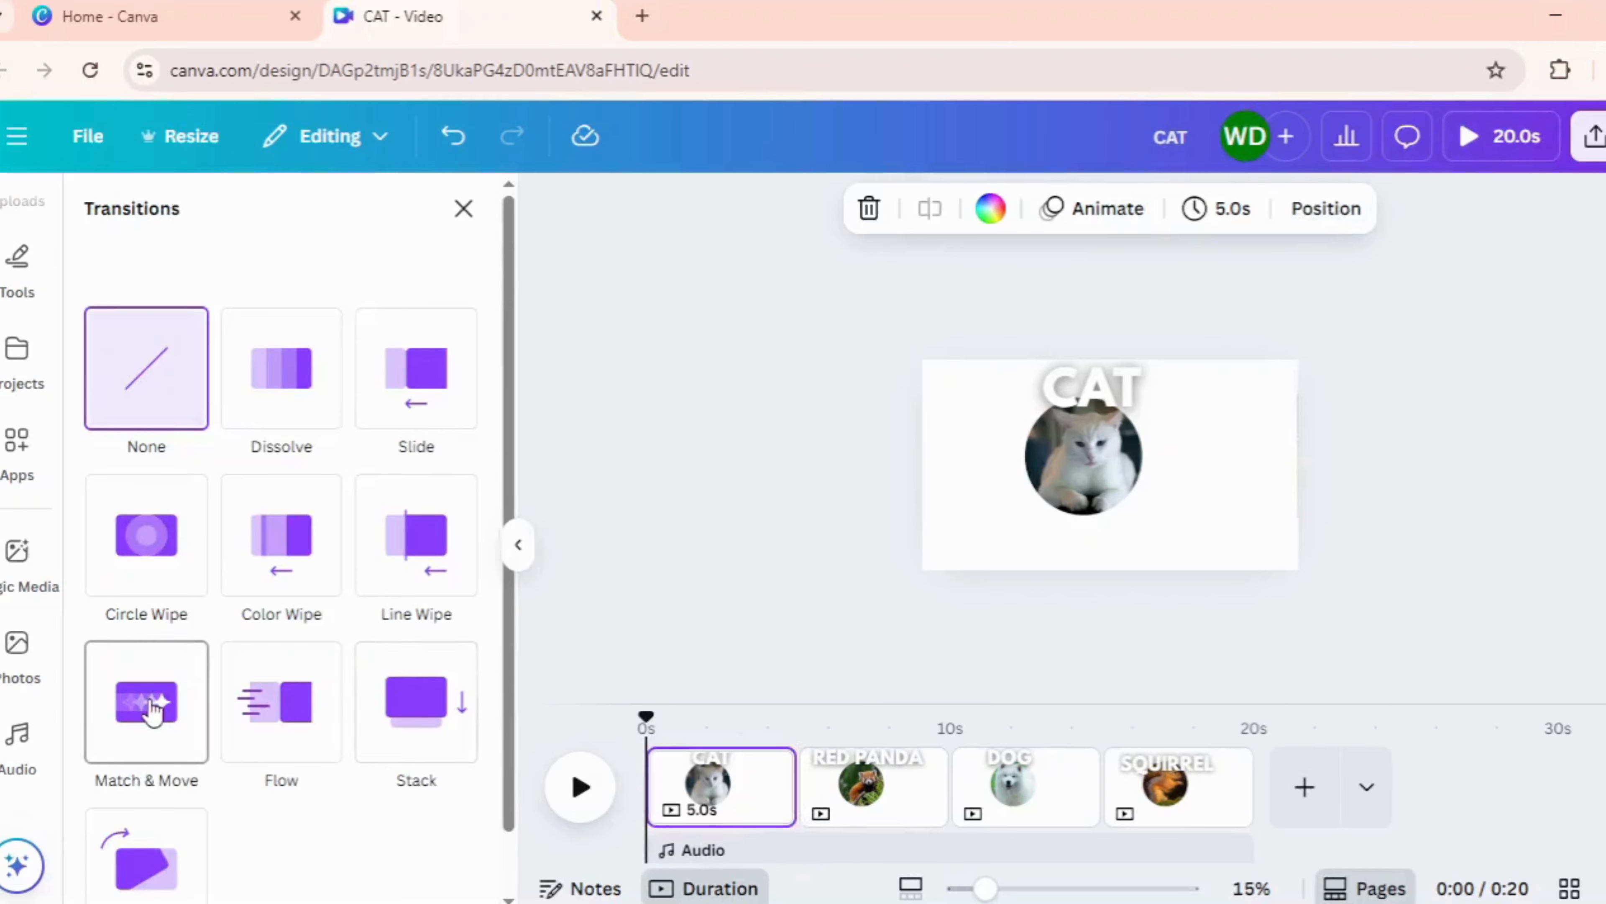
click(152, 707)
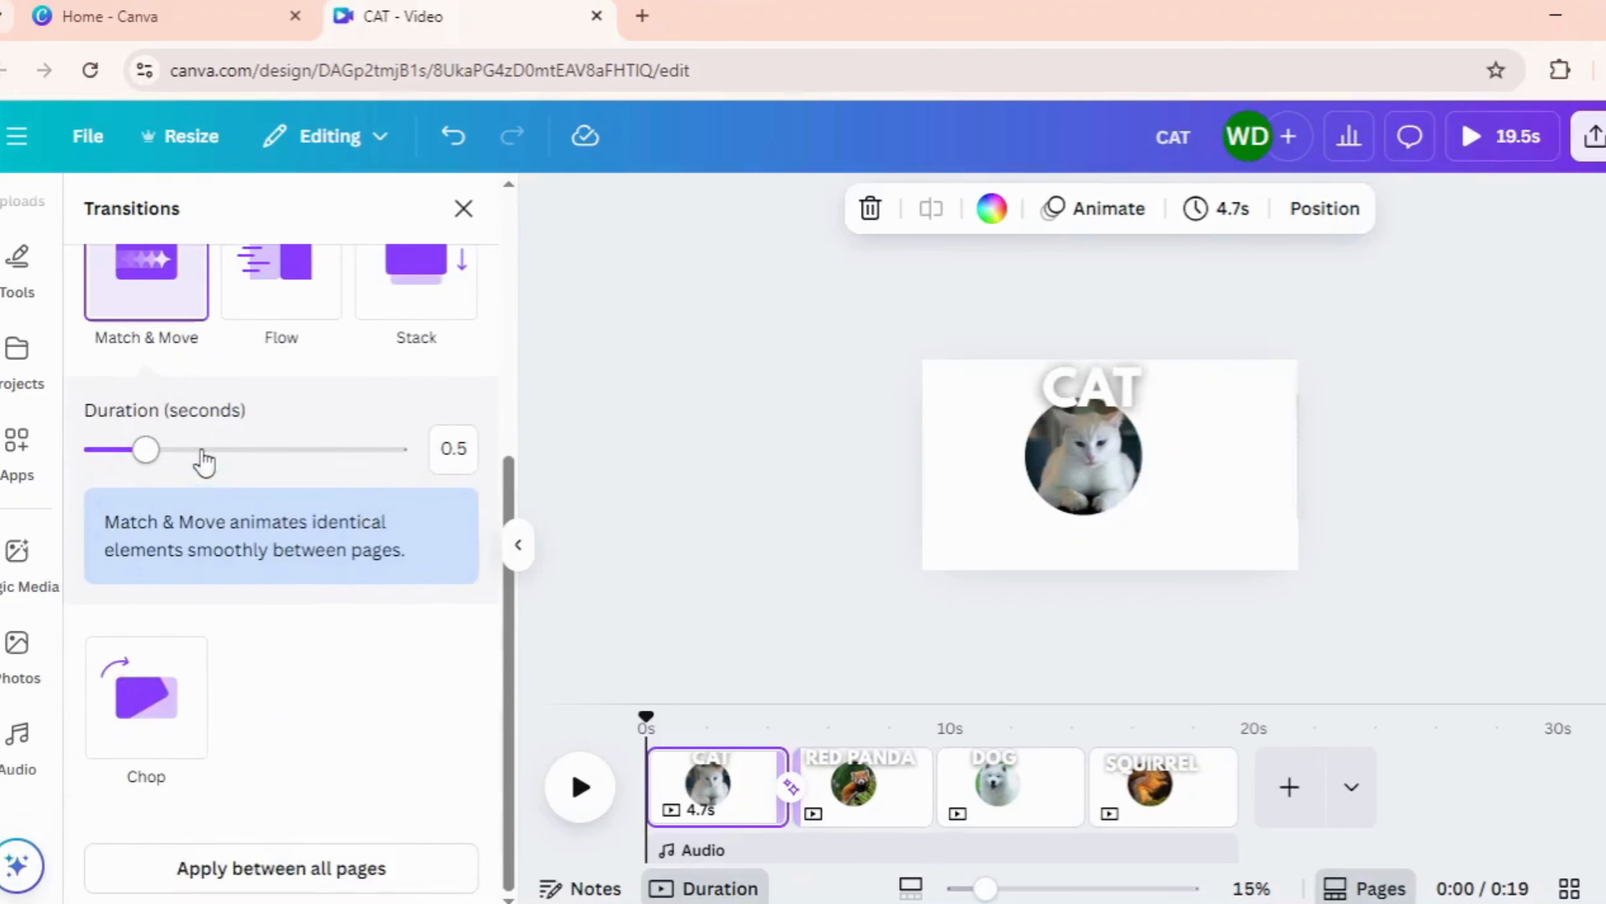
drag(202, 451, 484, 506)
click(468, 867)
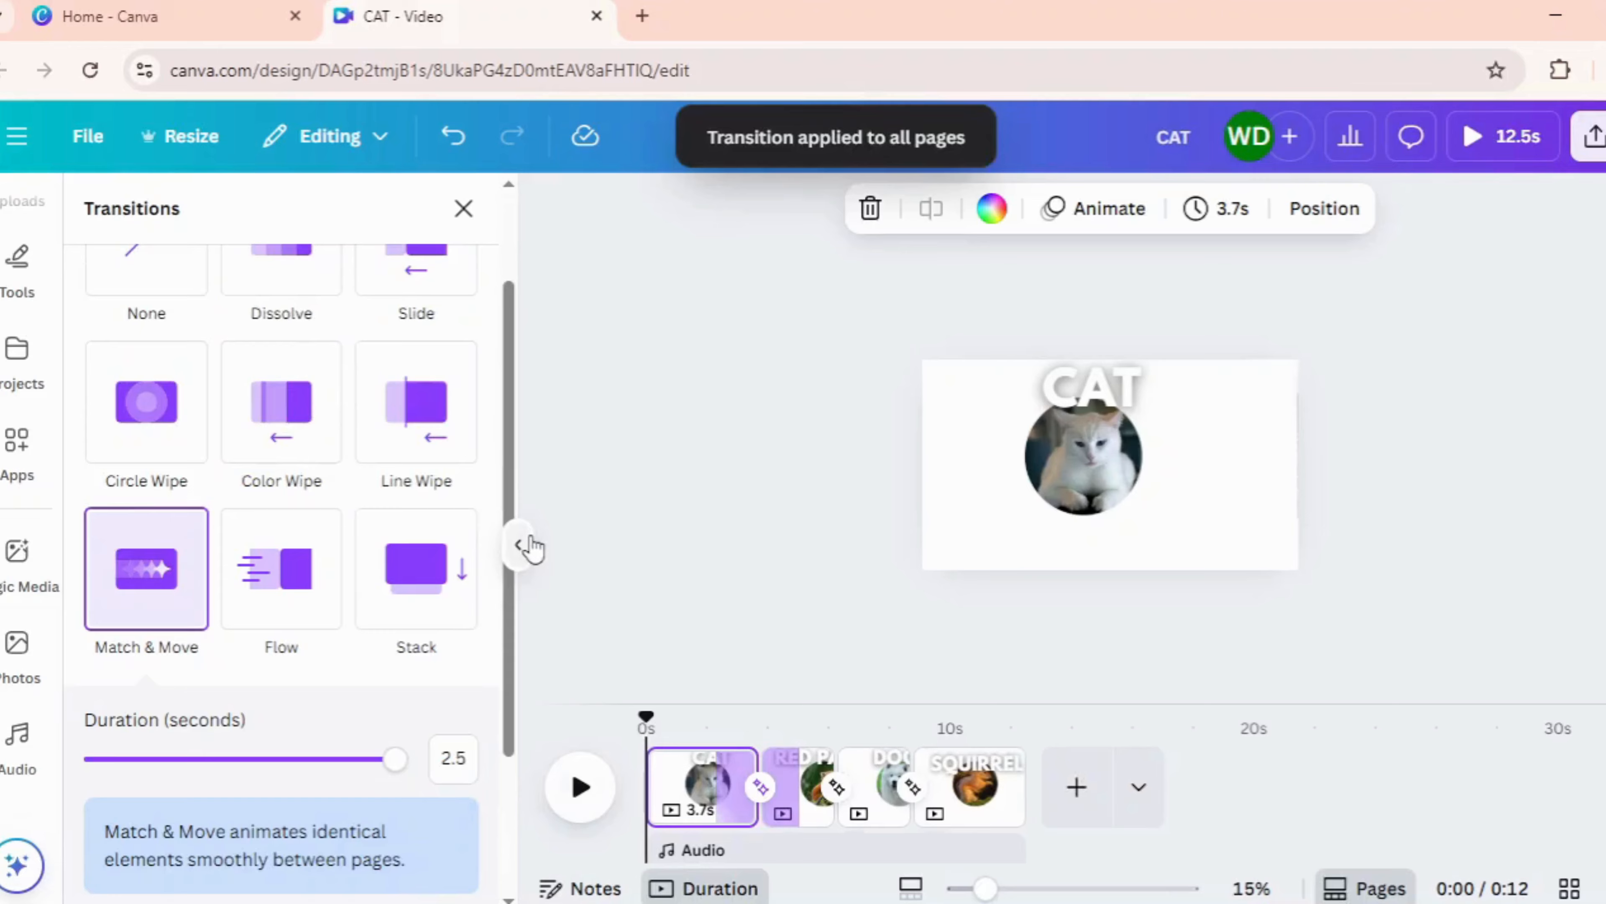
- Enlarge the canvas view to 32% and play the video from the start to preview the transitions
click(520, 546)
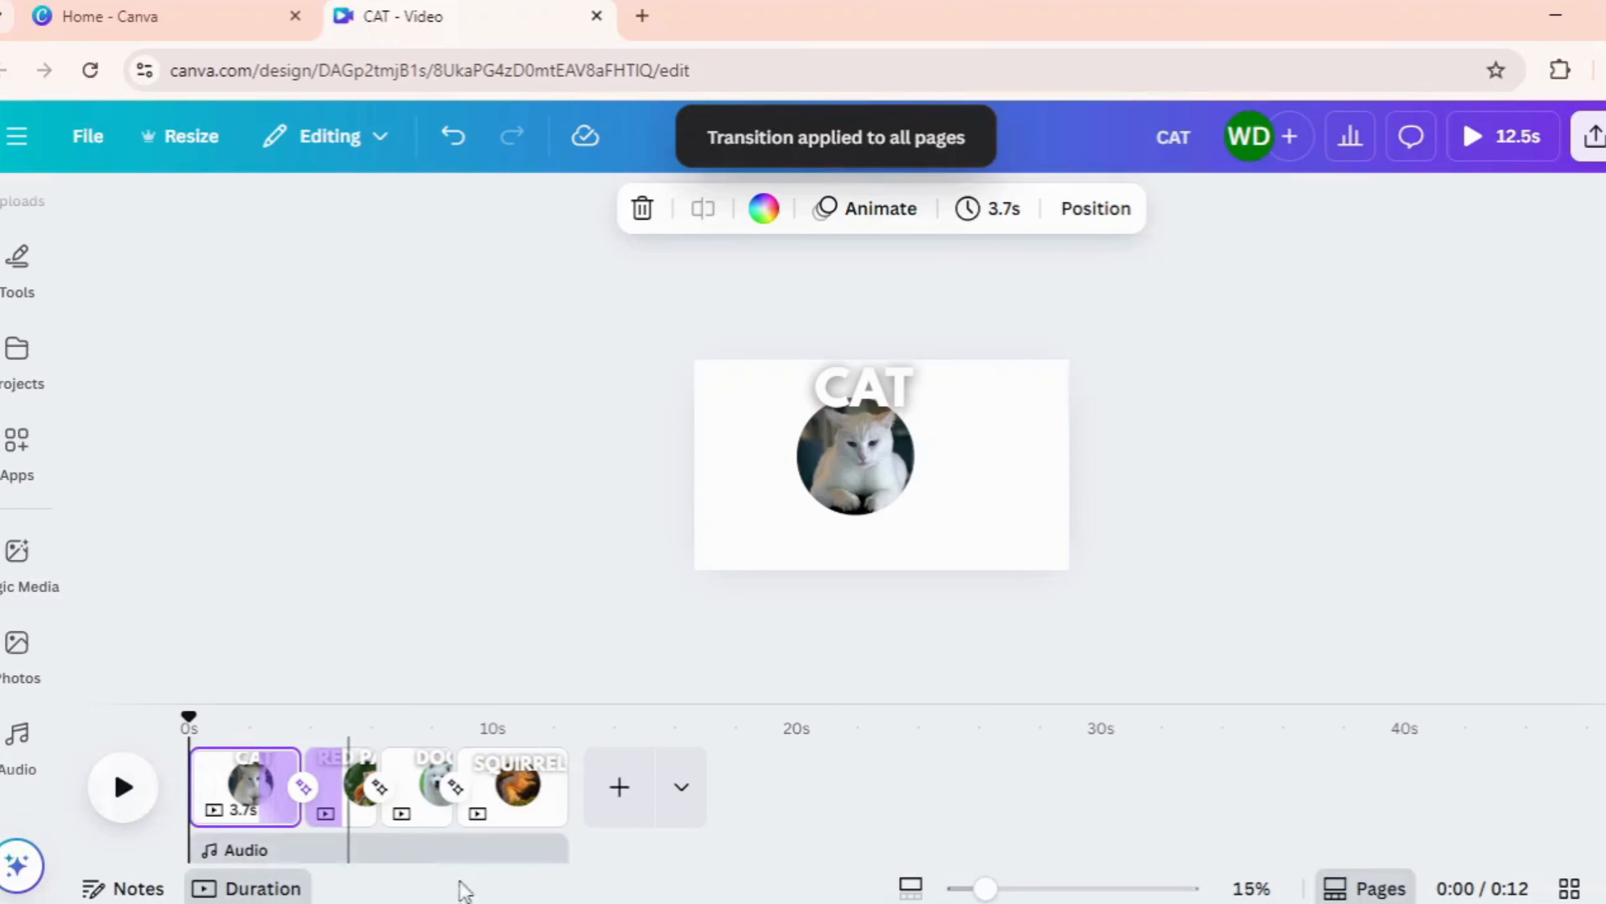
drag(984, 888, 1028, 889)
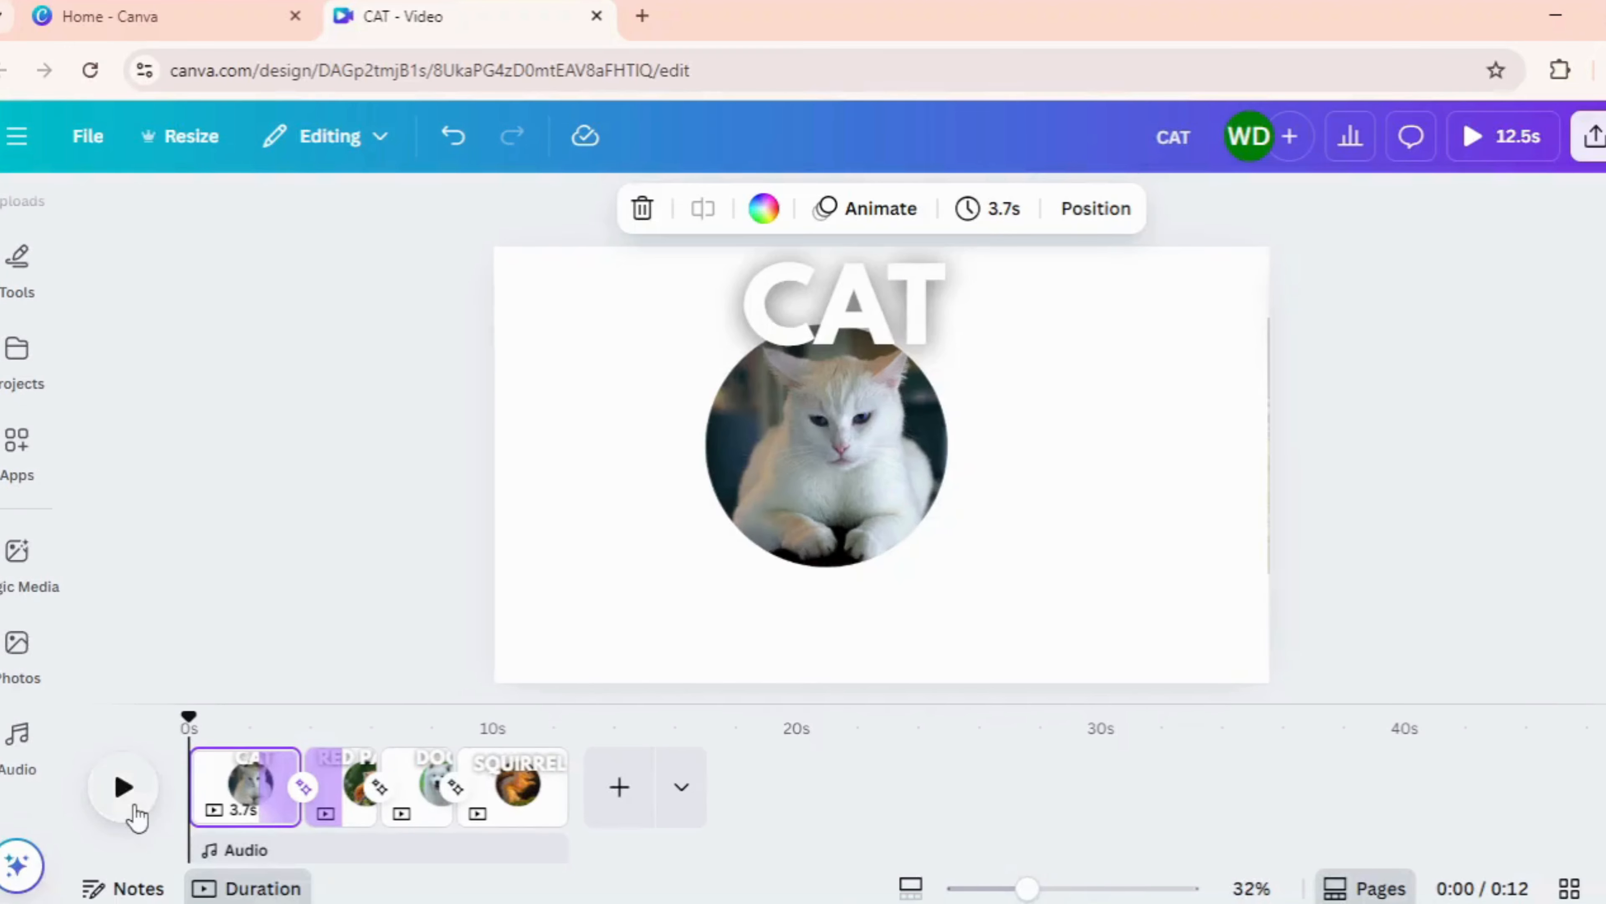
click(124, 787)
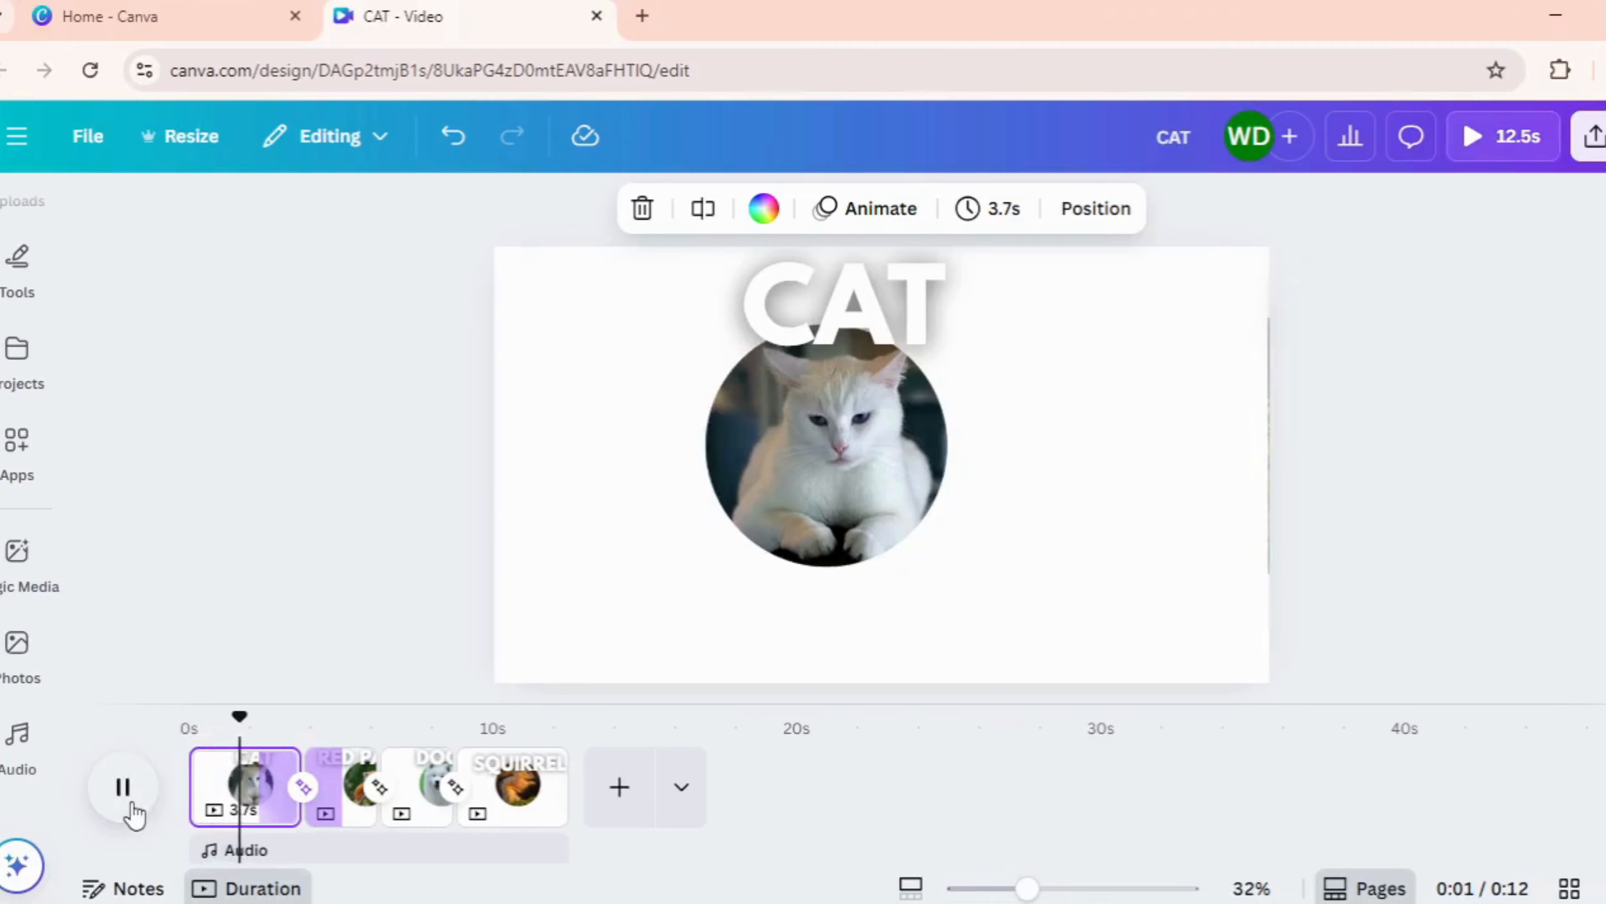